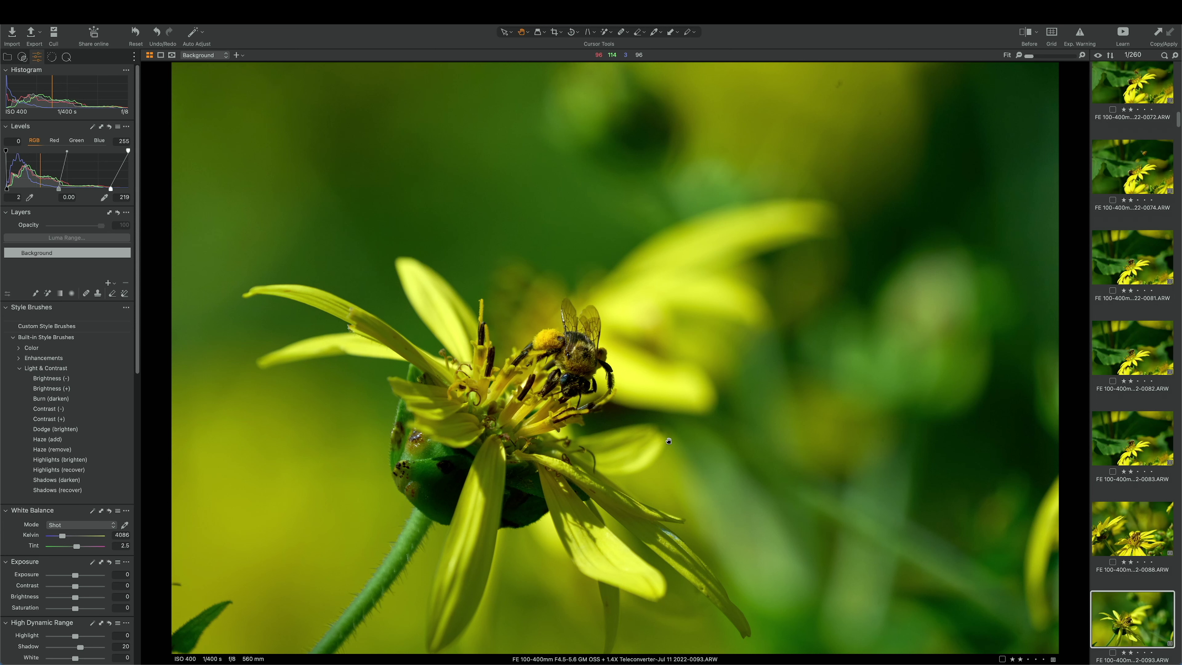
# Zoom in and out on image 0093, then check image 0097's bee at 100% detail
pyautogui.scroll(3, 668, 441)
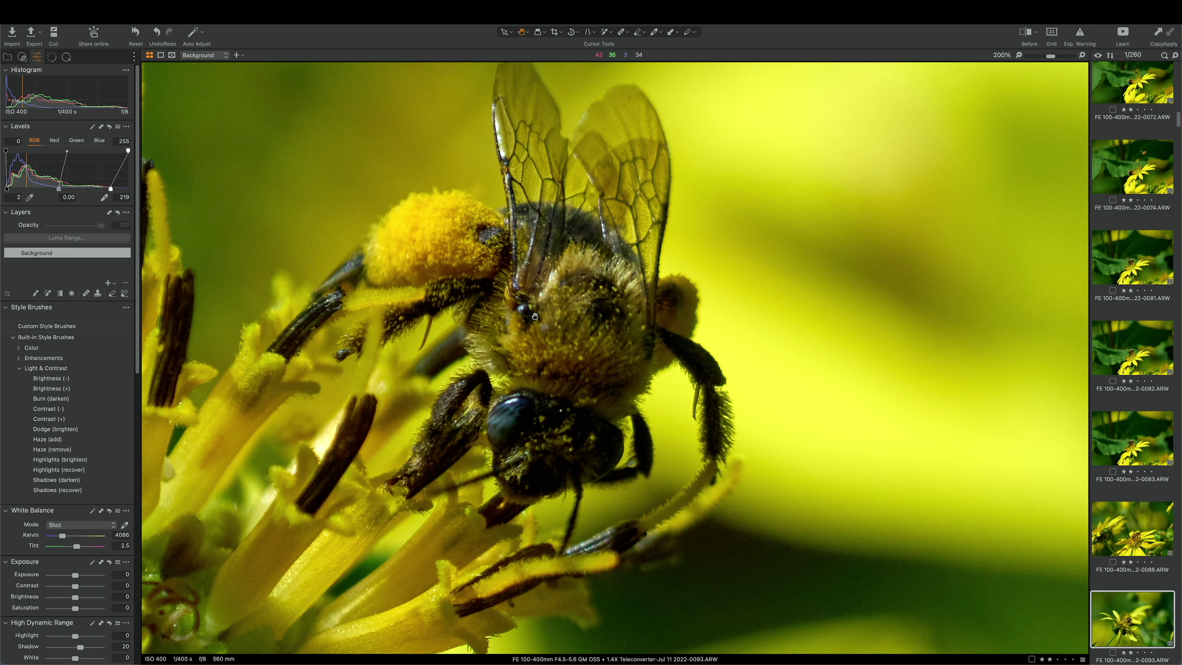
pyautogui.scroll(-3, 589, 353)
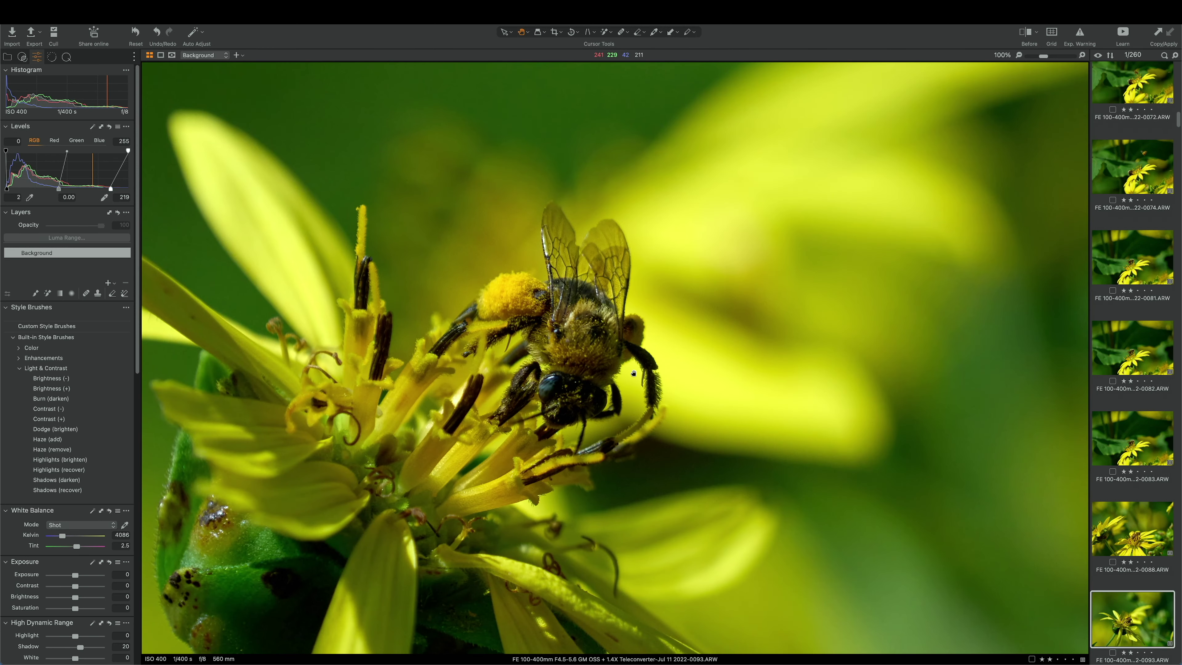
pyautogui.scroll(-1, 634, 373)
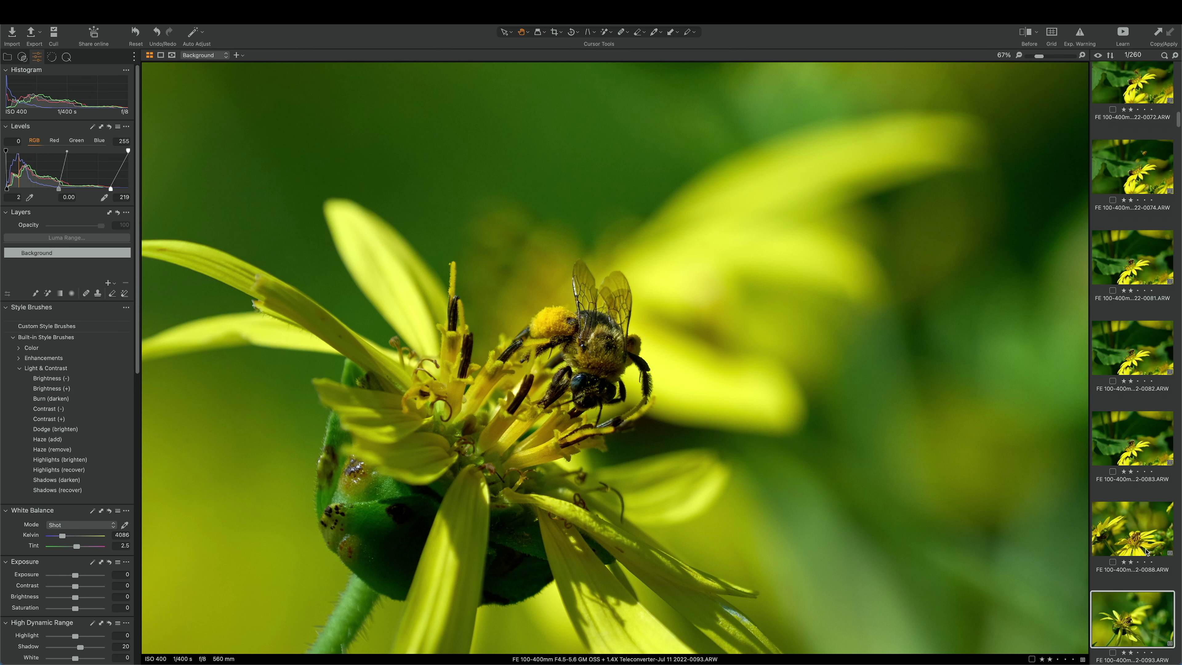
pyautogui.press('Right')
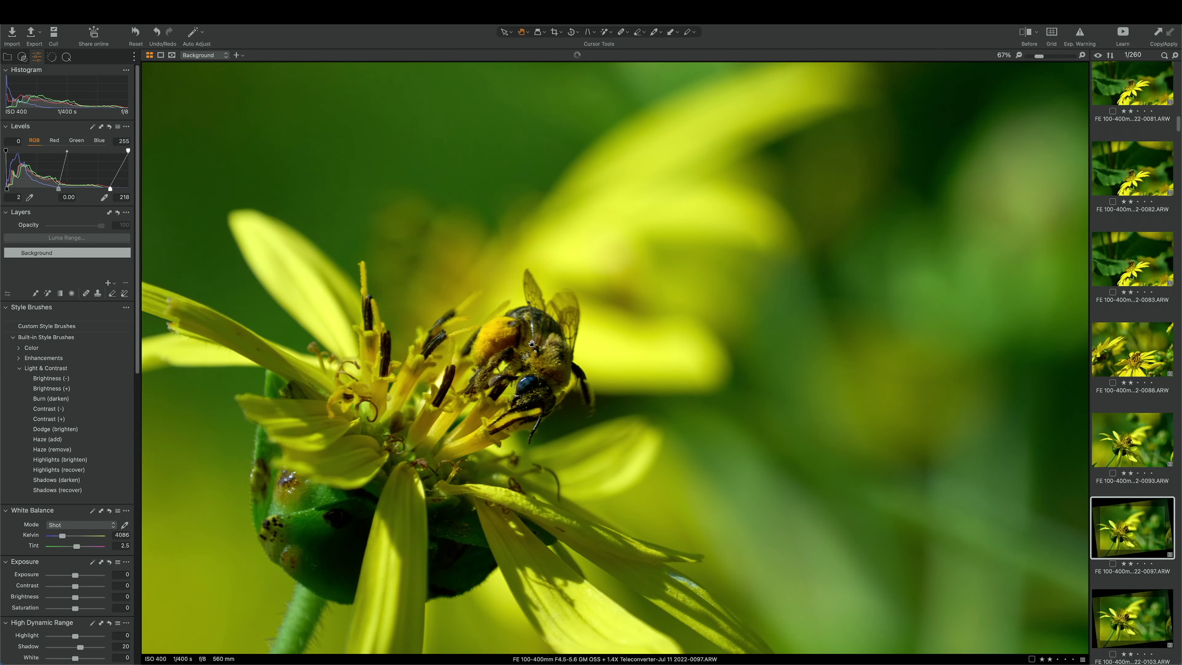
pyautogui.click(526, 395)
pyautogui.scroll(3, 526, 395)
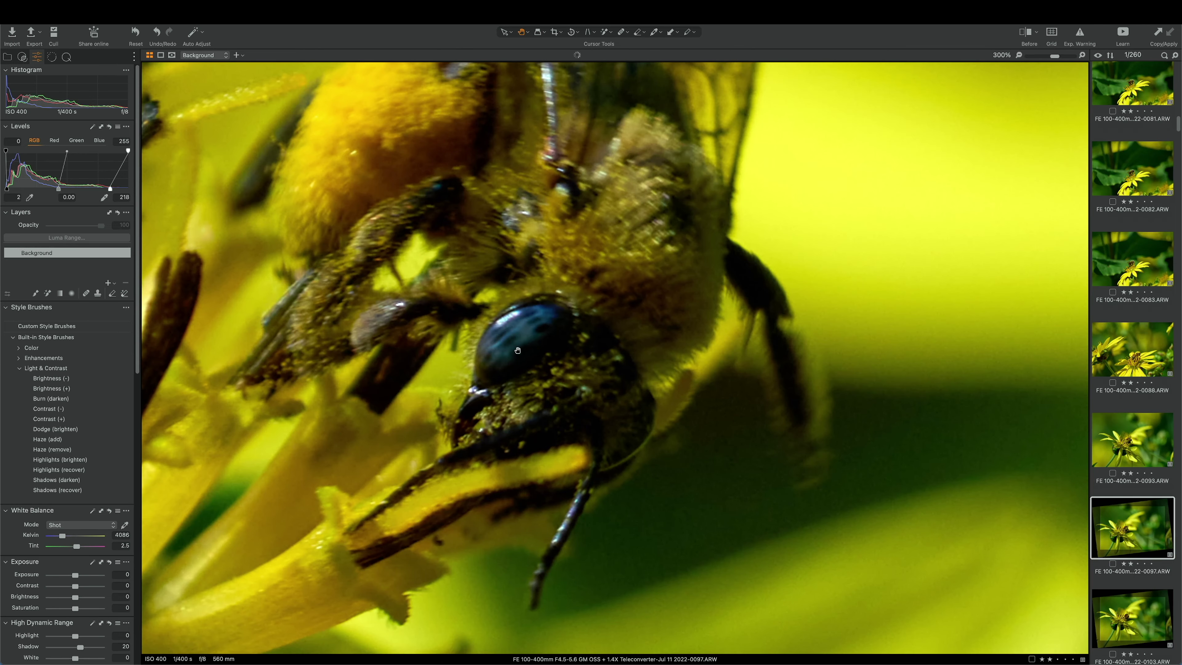
pyautogui.scroll(-3, 519, 376)
pyautogui.click(519, 376)
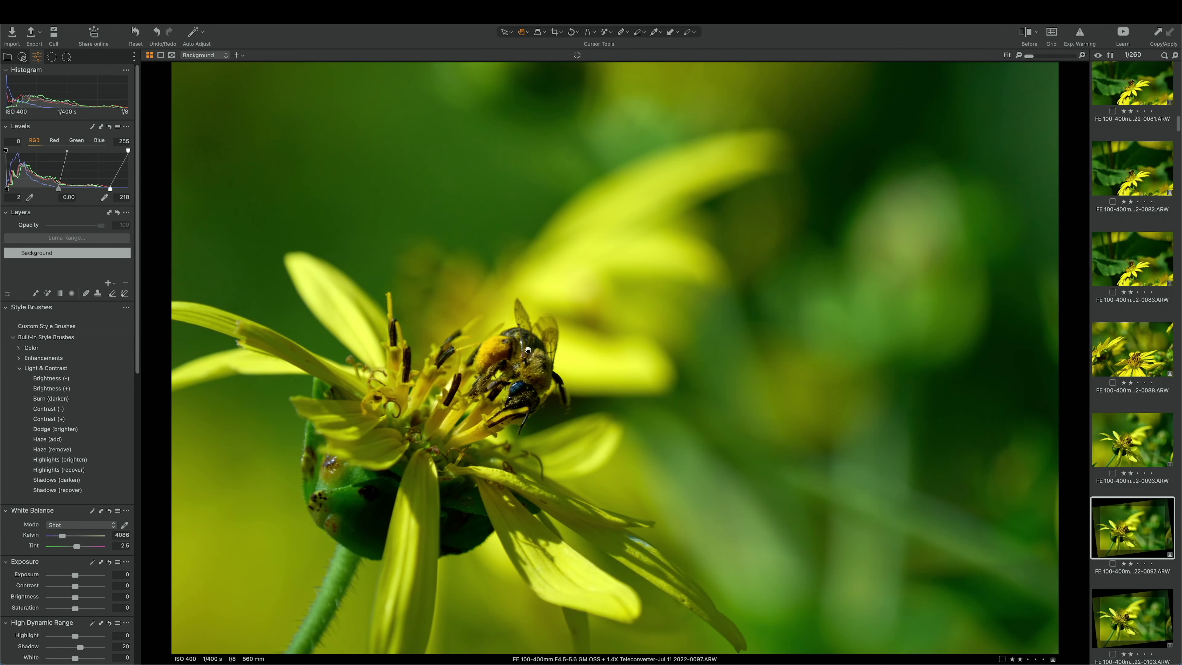
# Check image 0103 at 100% and view 0104 whole, then move on to image 0106
pyautogui.press('Right')
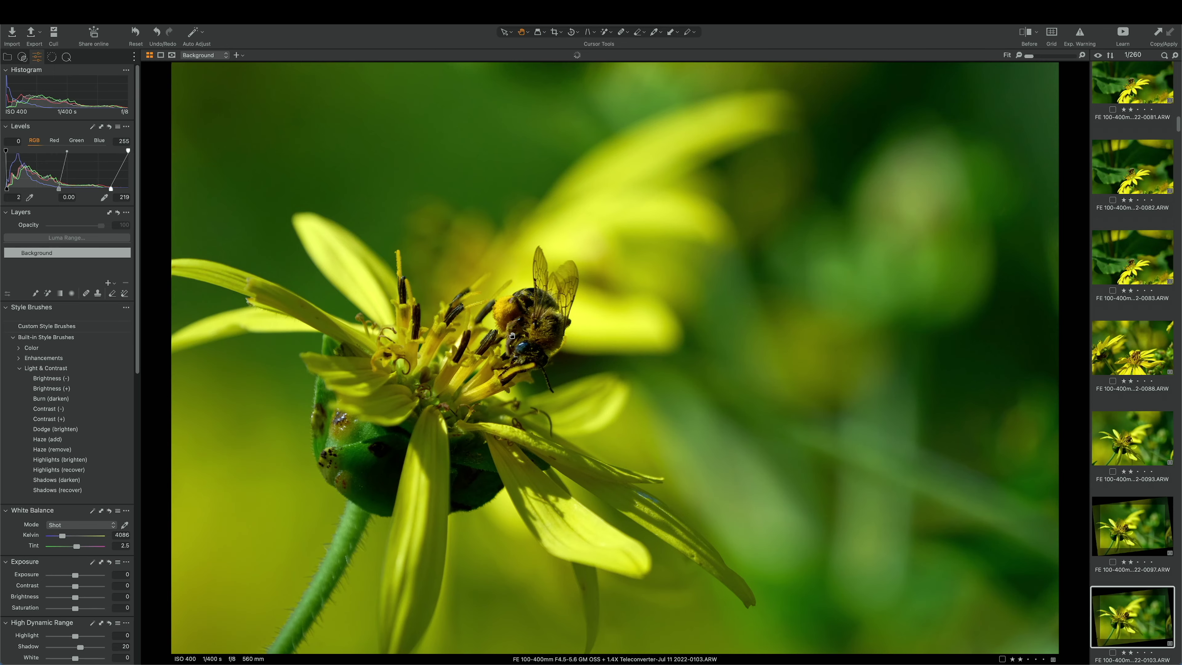
pyautogui.click(510, 336)
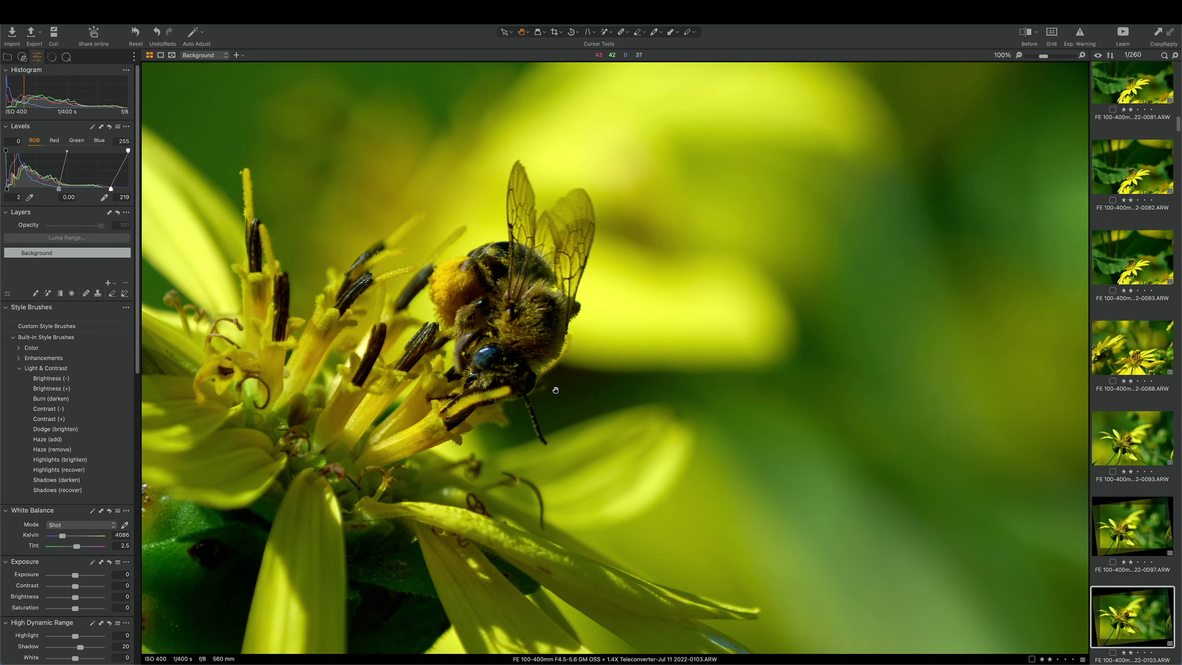
pyautogui.press('Right')
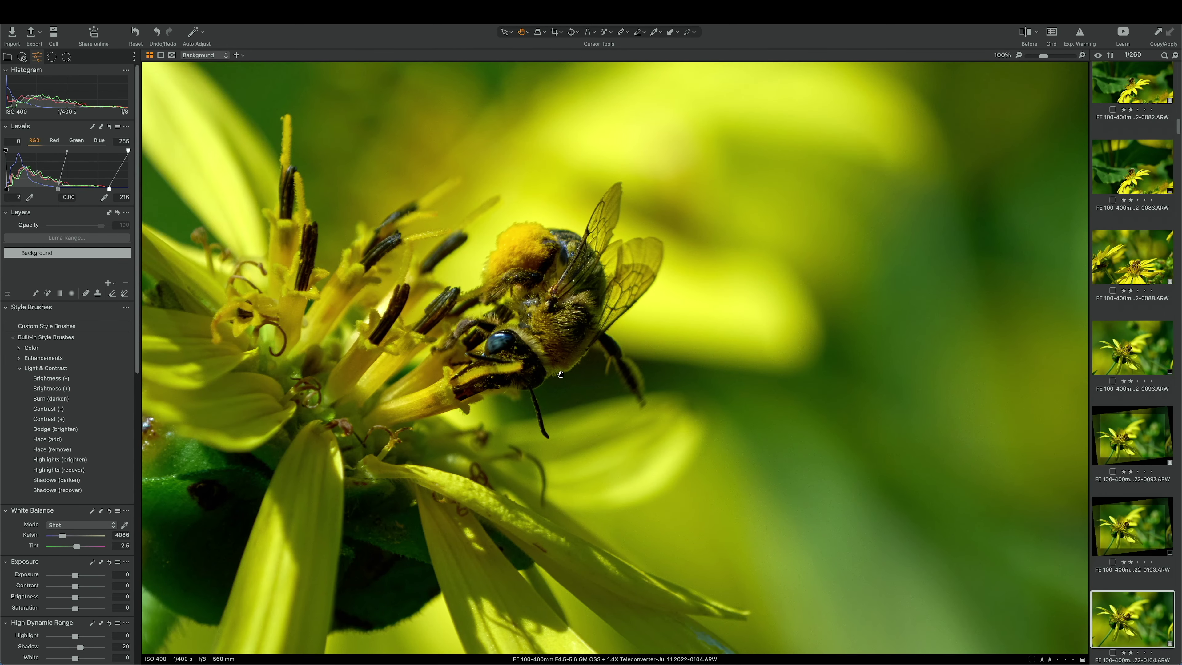
pyautogui.click(560, 374)
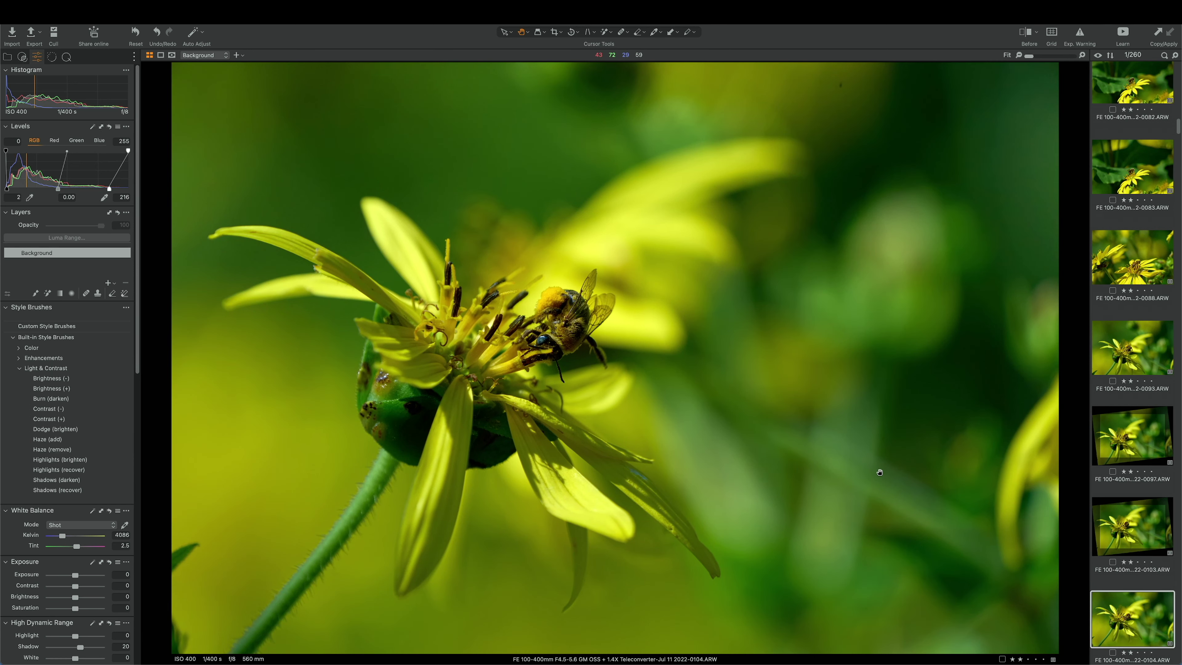
pyautogui.press('Down')
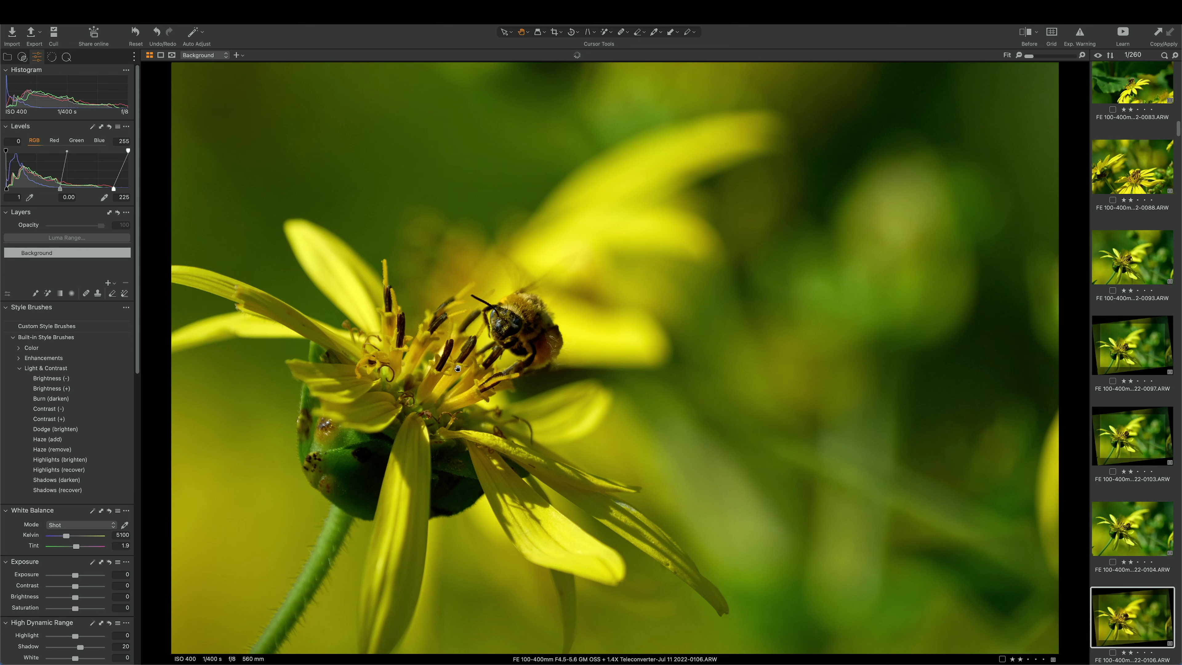
# Inspect image 0106's bee at 200%, then check focus on images 0112 and 0113
pyautogui.click(505, 317)
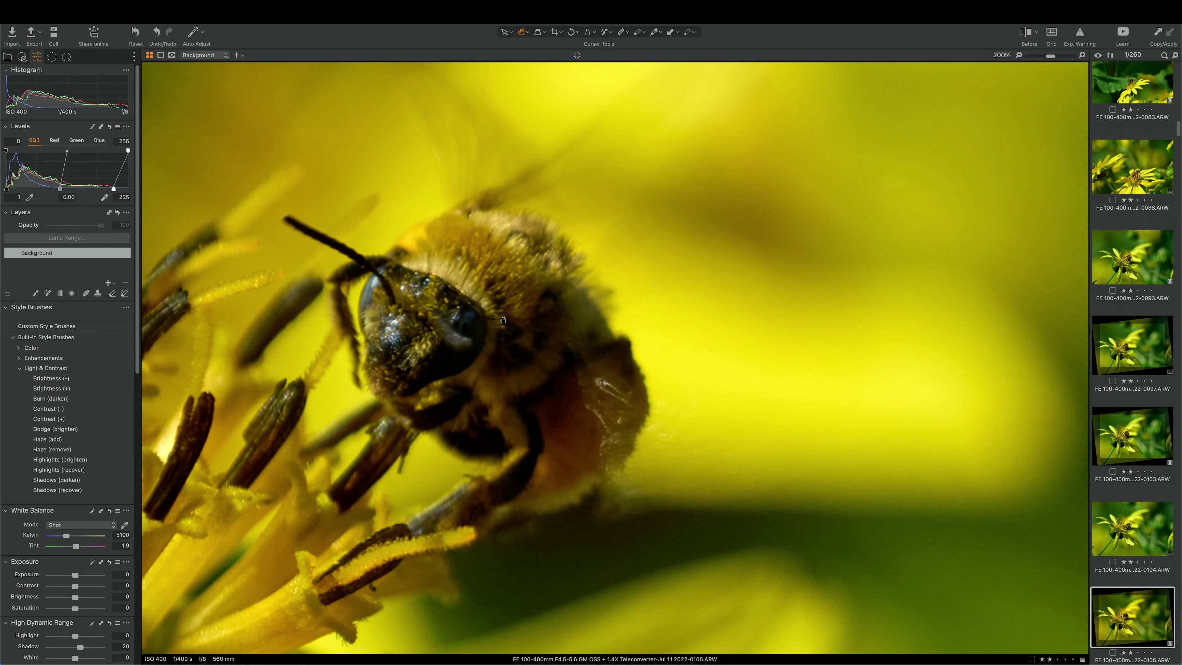
pyautogui.click(445, 361)
pyautogui.press('Down')
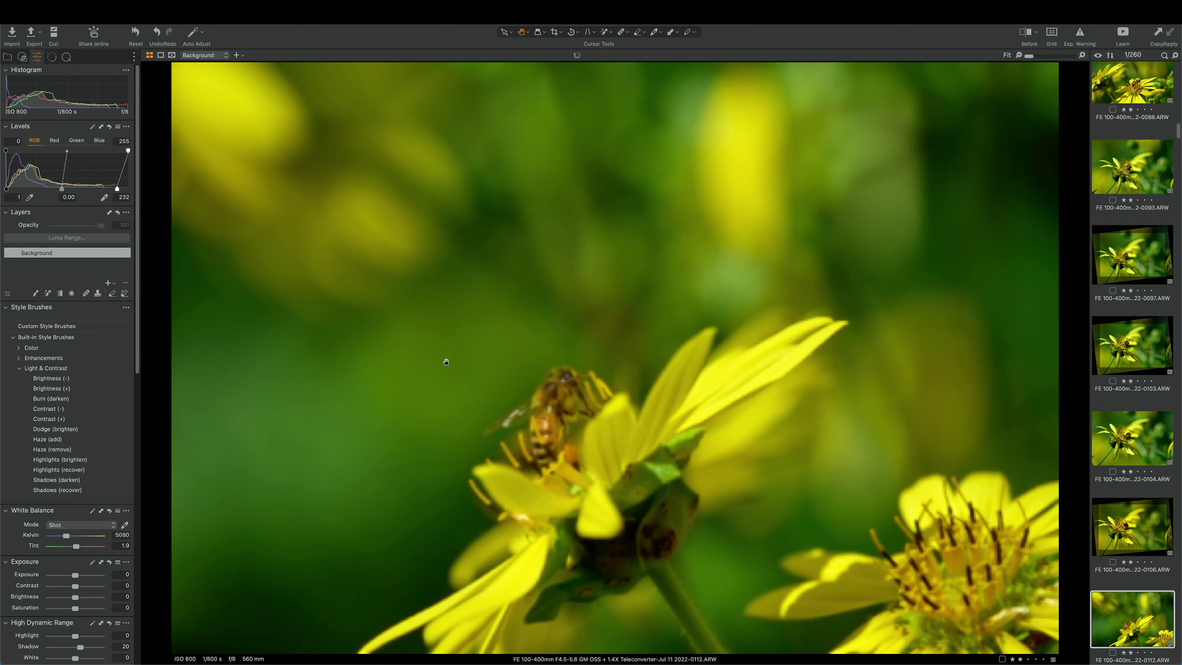
pyautogui.press('super+equal')
pyautogui.press('Down')
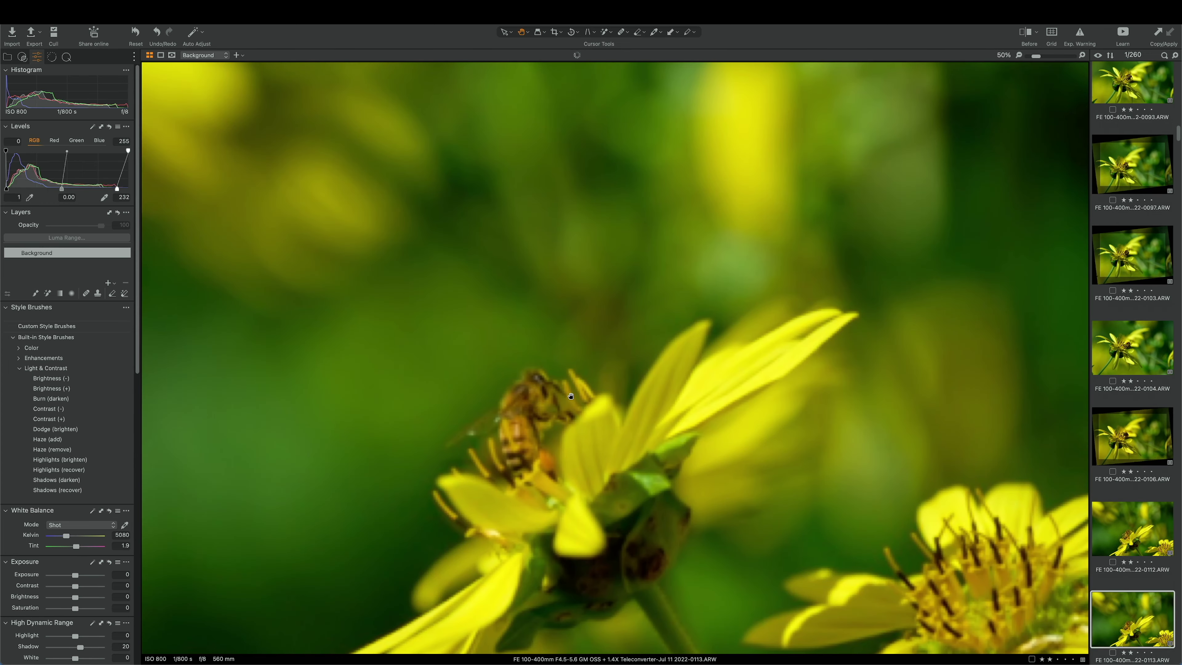
pyautogui.click(544, 390)
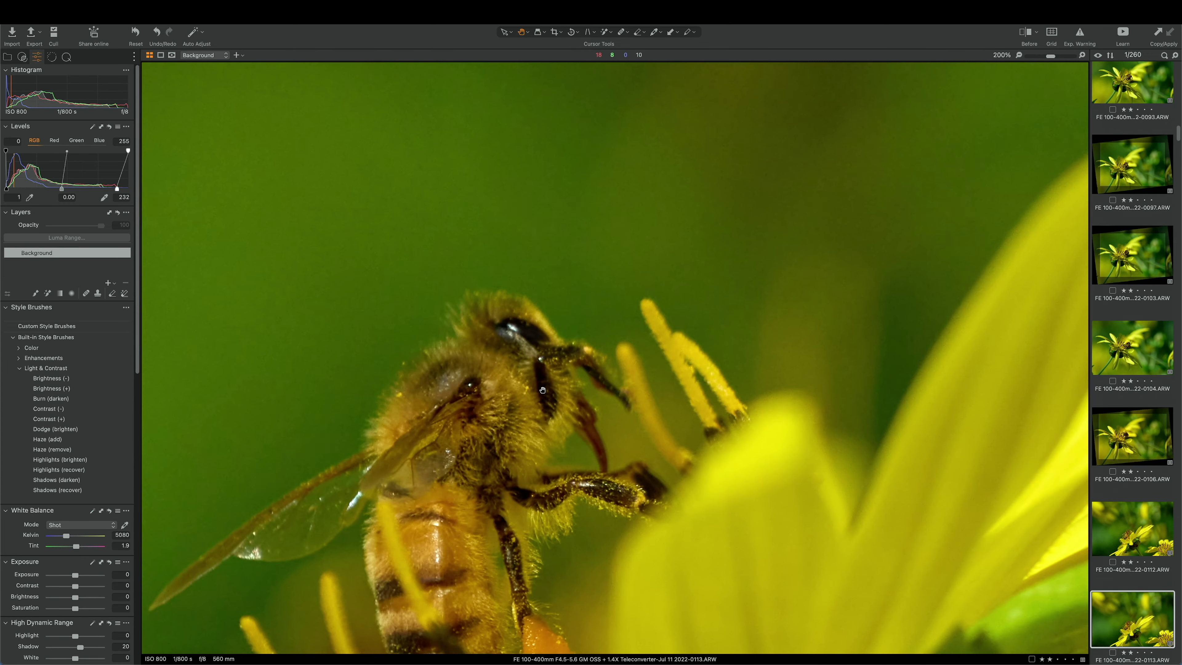
pyautogui.press('Down')
# Check image 0115 enlarged, skim through 0117–0135, and stop on the two-bee shot 0136
pyautogui.press('Down')
pyautogui.click(543, 389)
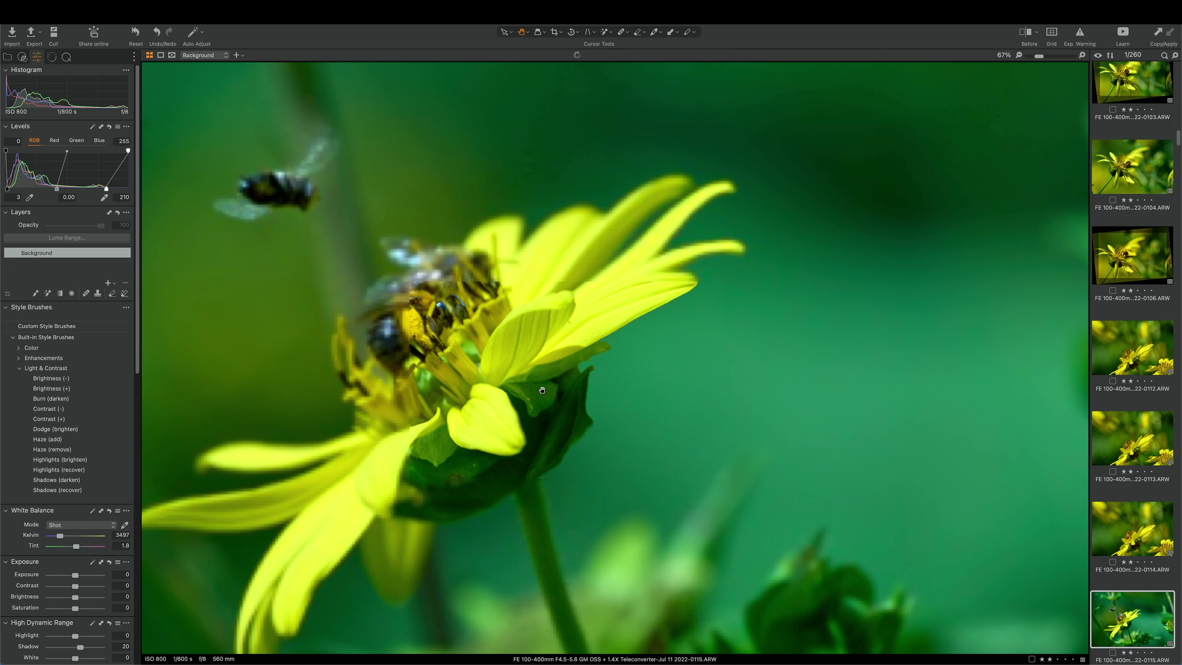
pyautogui.click(493, 362)
pyautogui.press('Down')
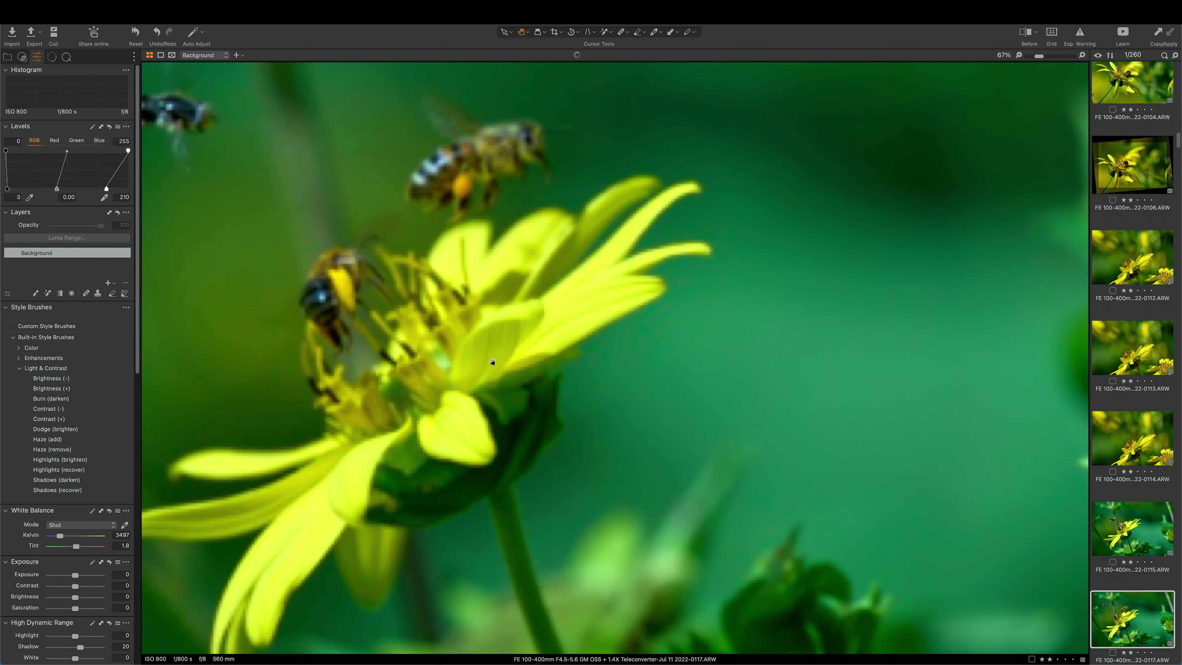
pyautogui.press('Down')
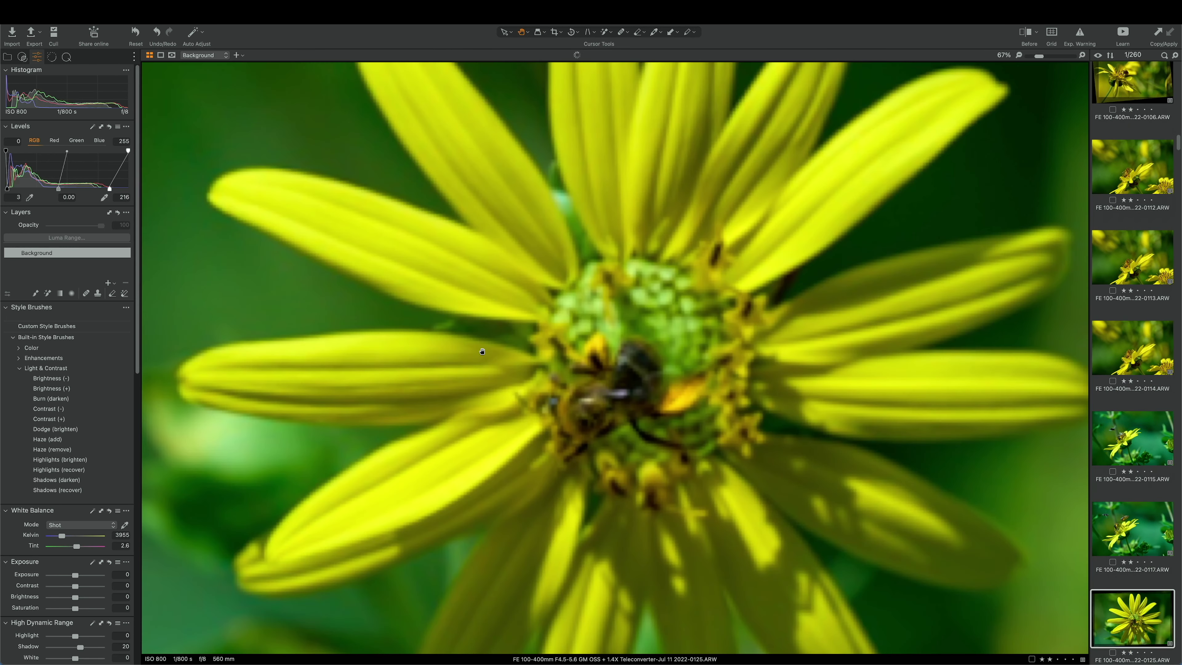
pyautogui.press('Down')
pyautogui.press('Down')
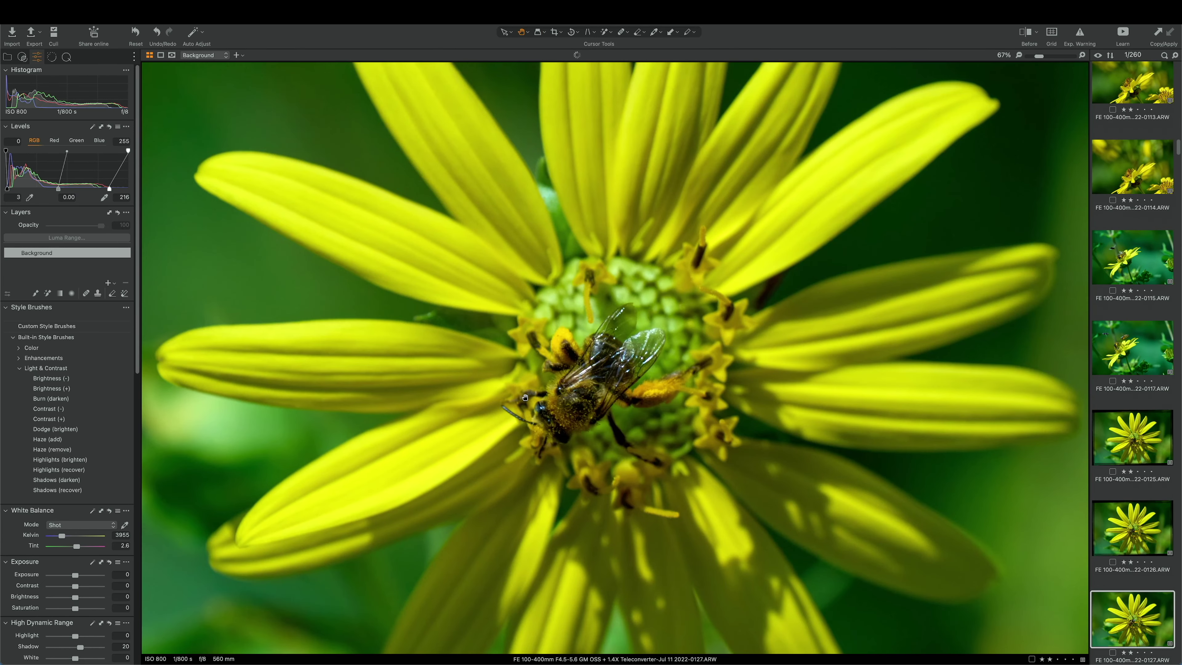
pyautogui.press('Down')
pyautogui.press('Down')
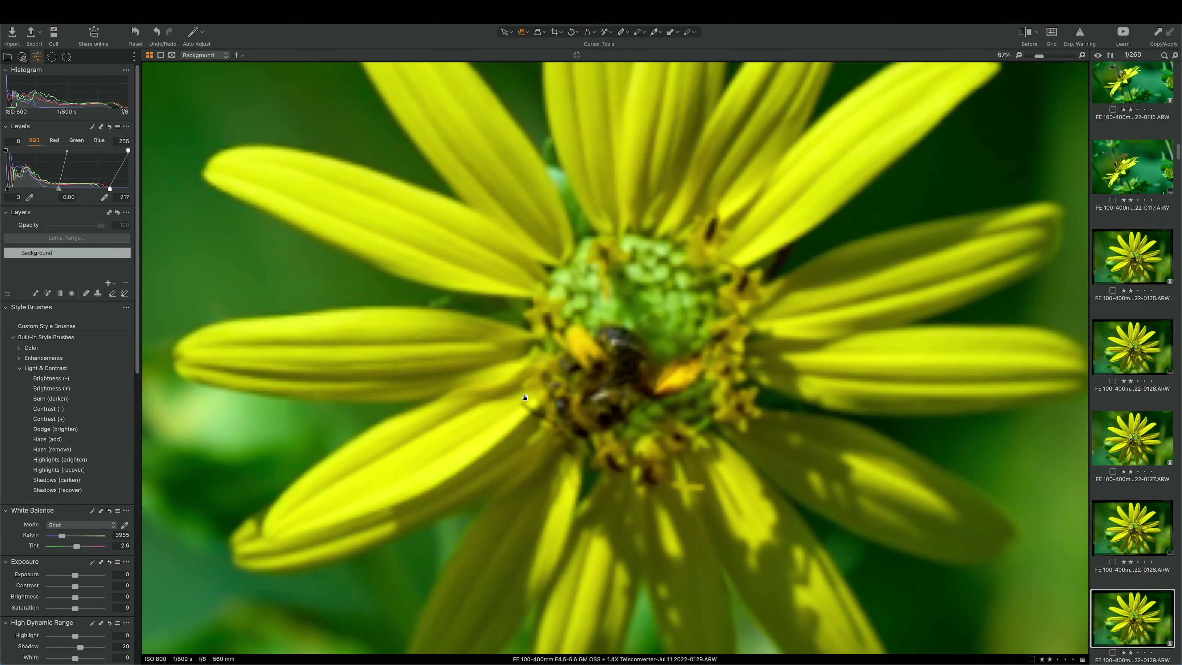
pyautogui.press('Down')
pyautogui.press('Down')
pyautogui.press('Down')
pyautogui.press('Down')
pyautogui.press('Down')
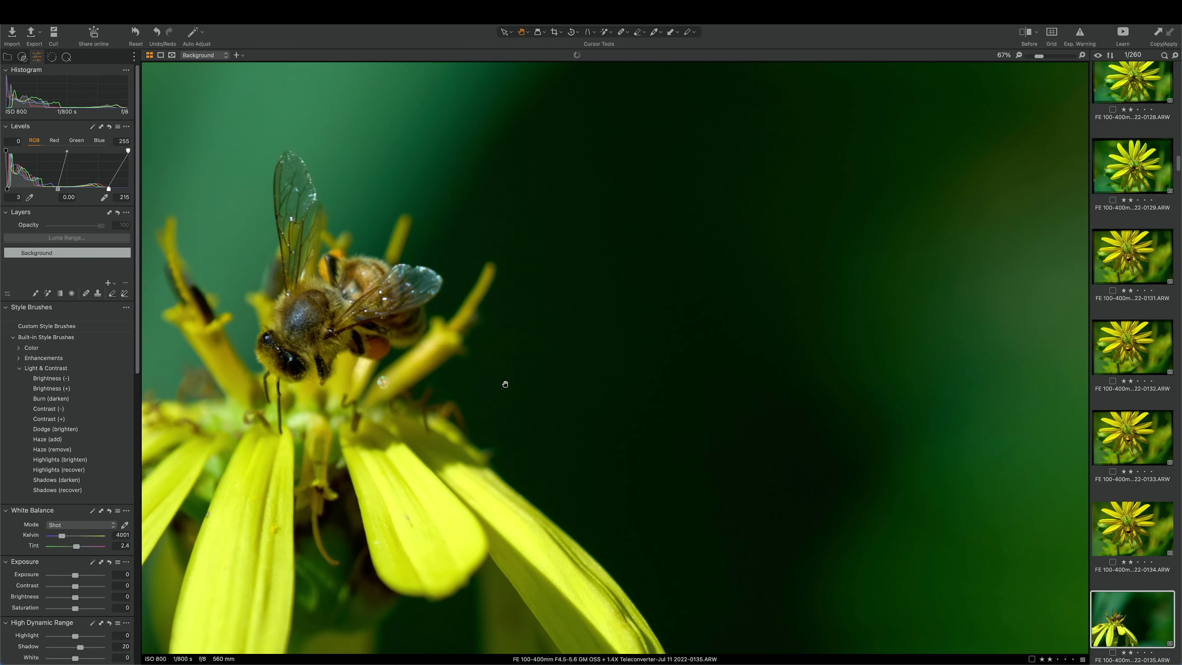
pyautogui.press('super+0')
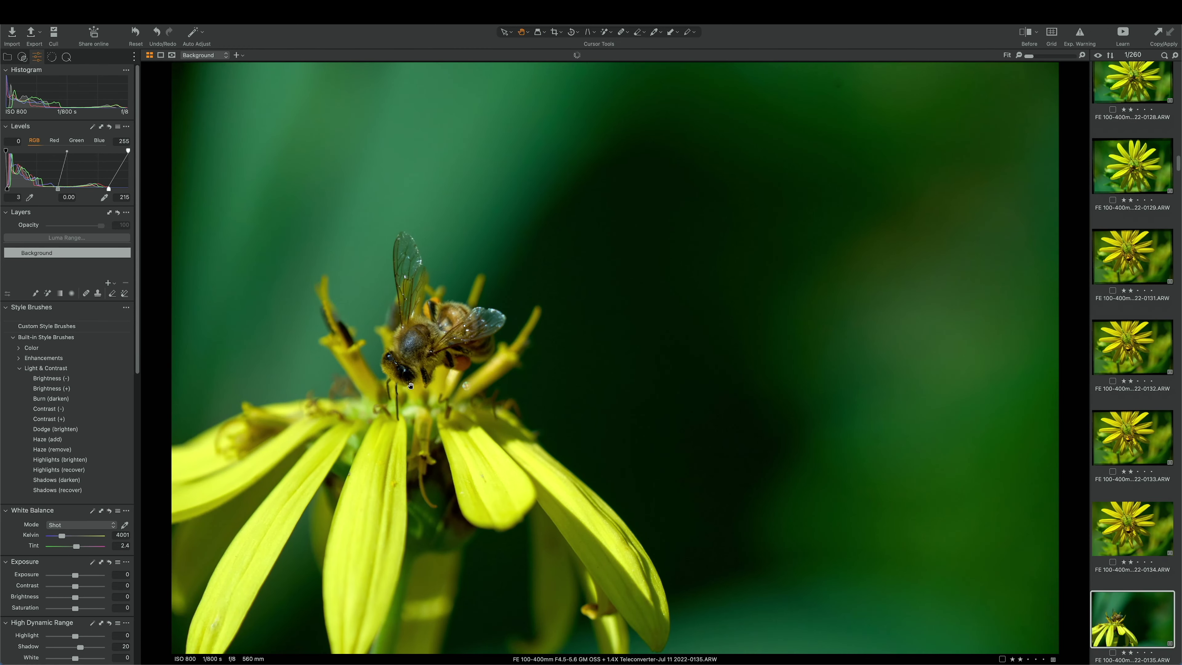
pyautogui.click(367, 358)
pyautogui.press('Down')
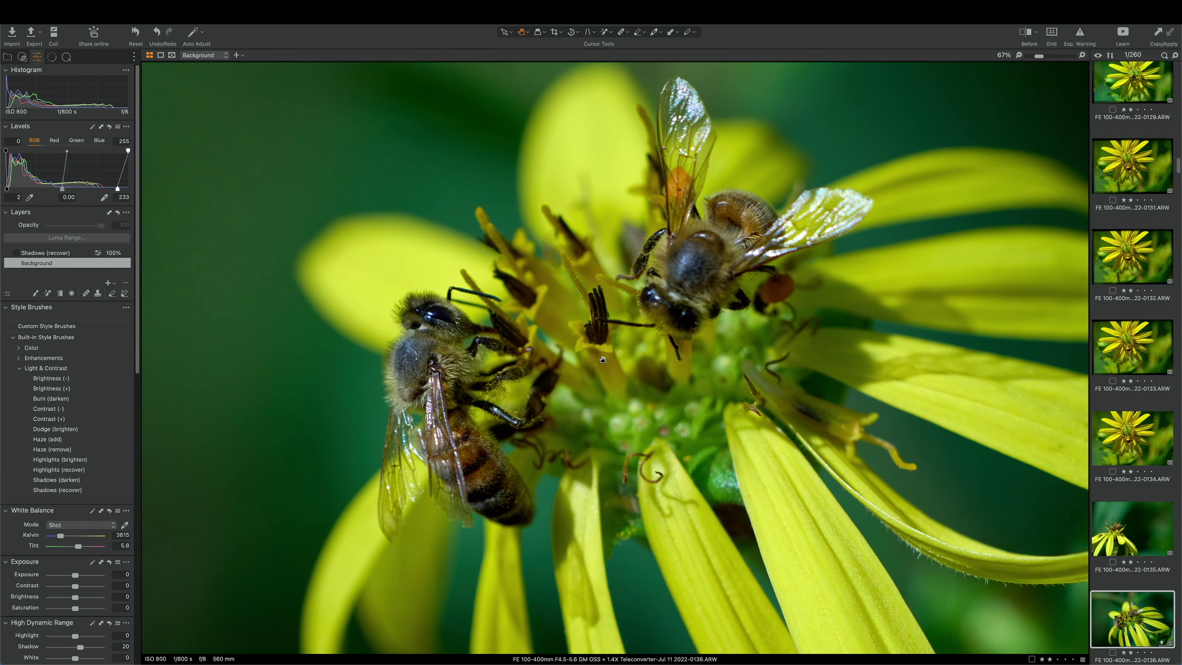
pyautogui.click(482, 370)
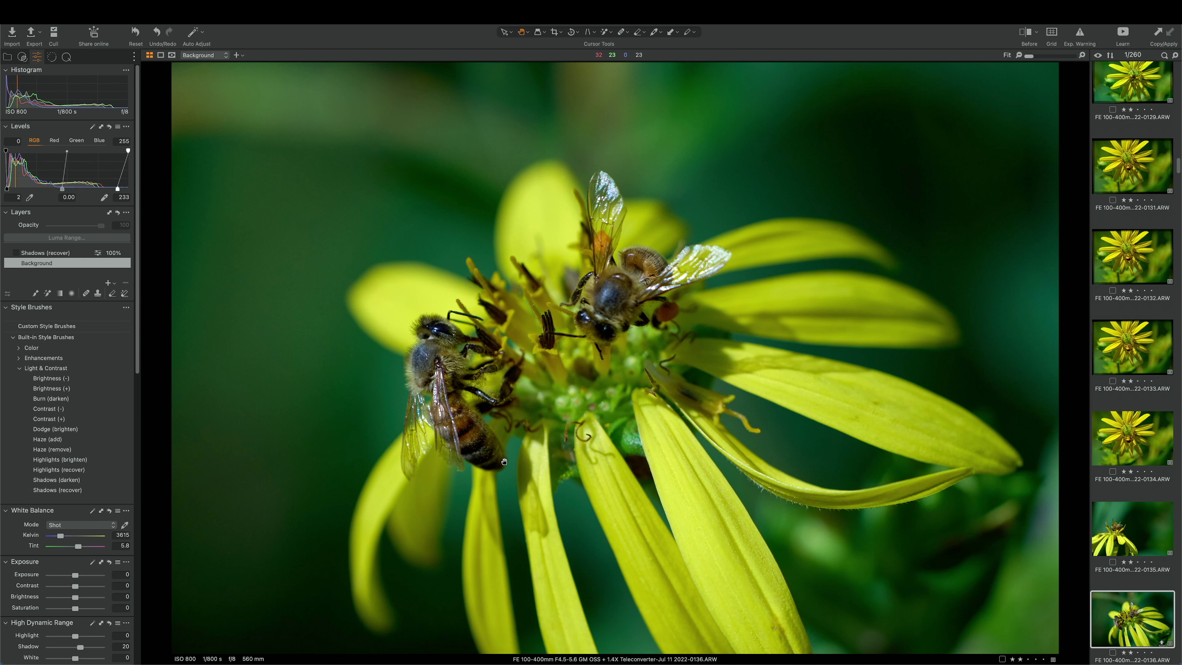
pyautogui.click(469, 322)
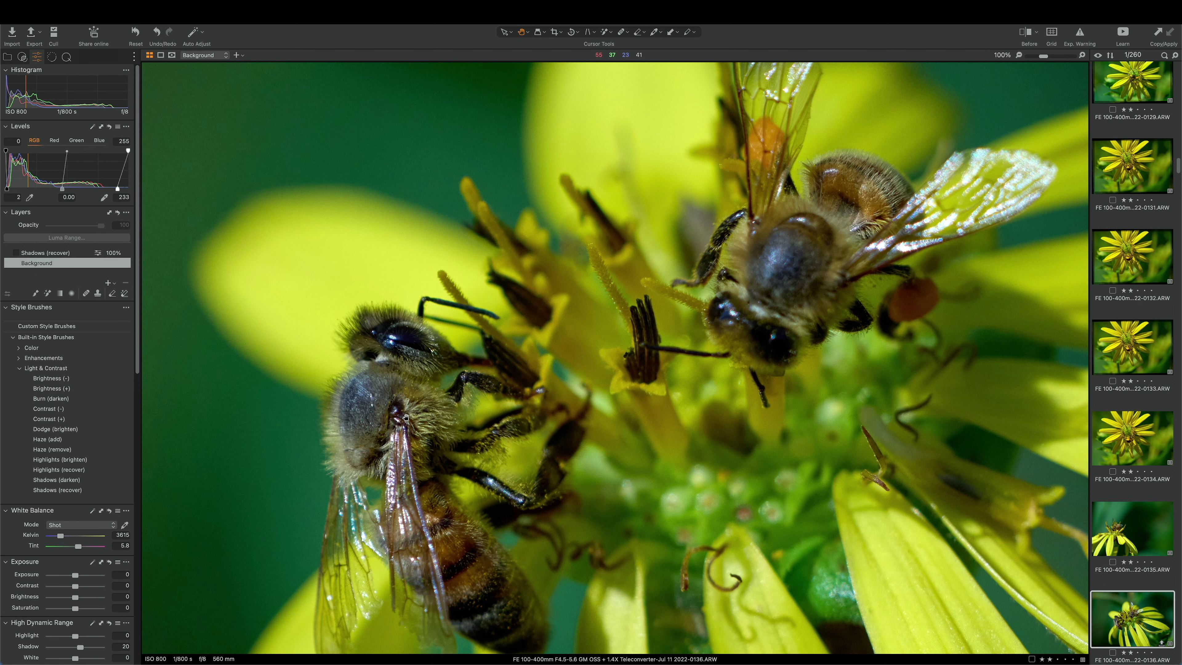
pyautogui.click(401, 436)
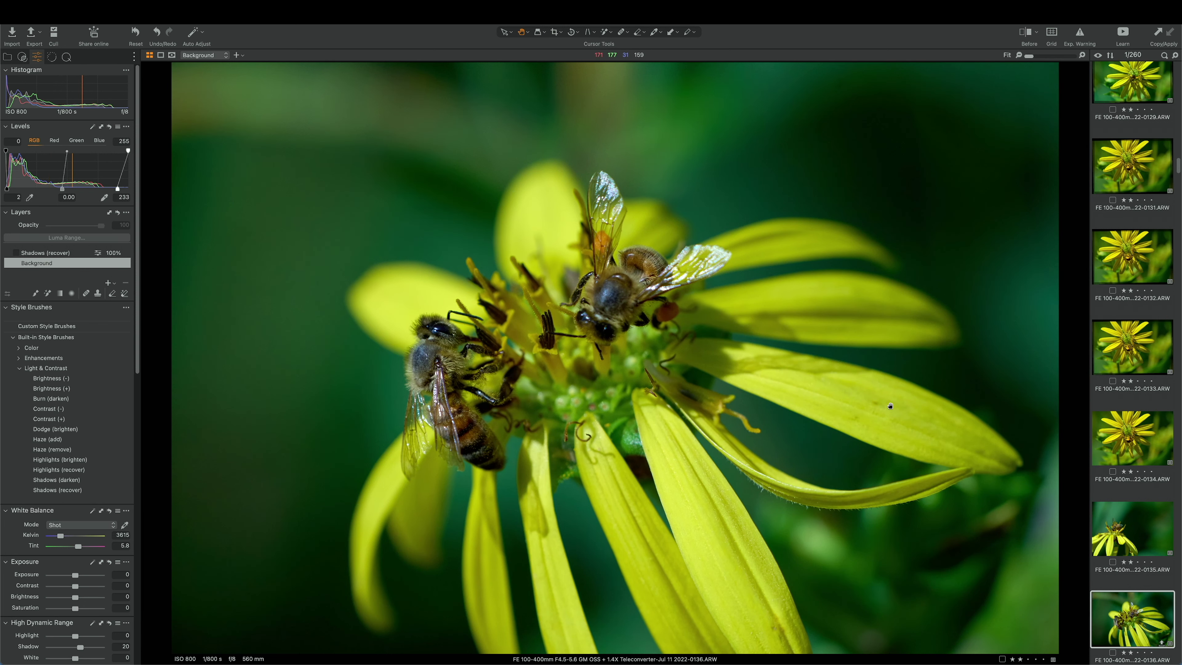
# Crop image 0136 tightly around the two bees and flower centre, then apply it with the Pan tool
pyautogui.click(556, 37)
pyautogui.moveTo(1057, 64)
pyautogui.mouseDown()
pyautogui.moveTo(980, 164)
pyautogui.moveTo(912, 189)
pyautogui.mouseUp()
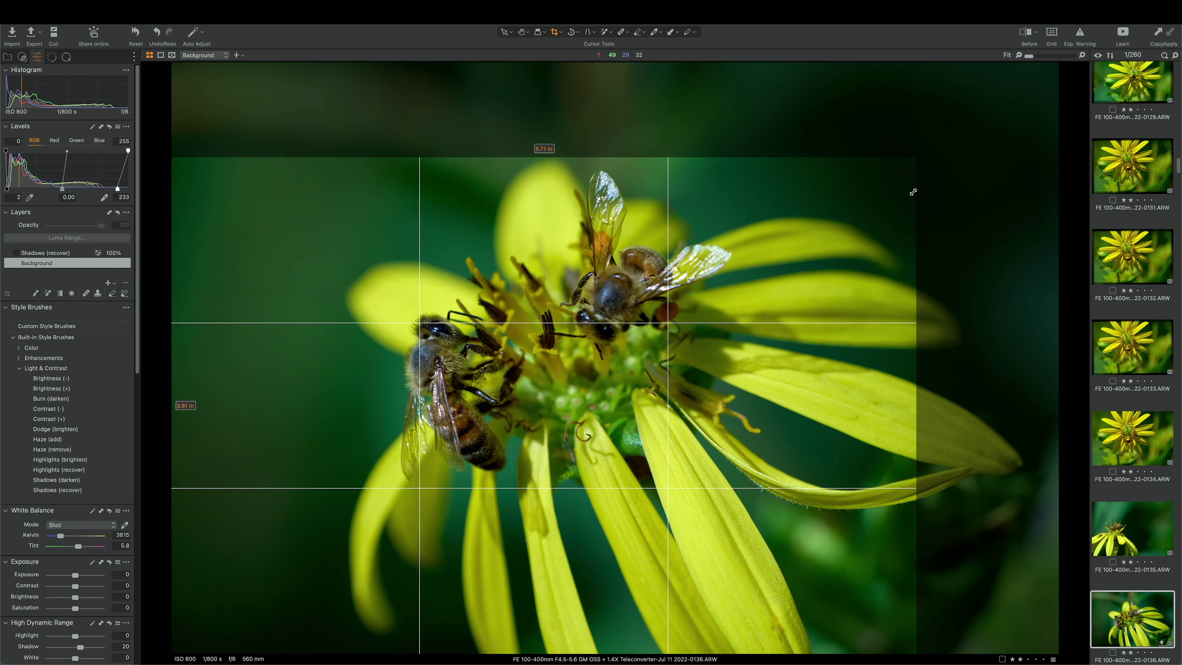
pyautogui.moveTo(570, 453); pyautogui.dragTo(592, 405)
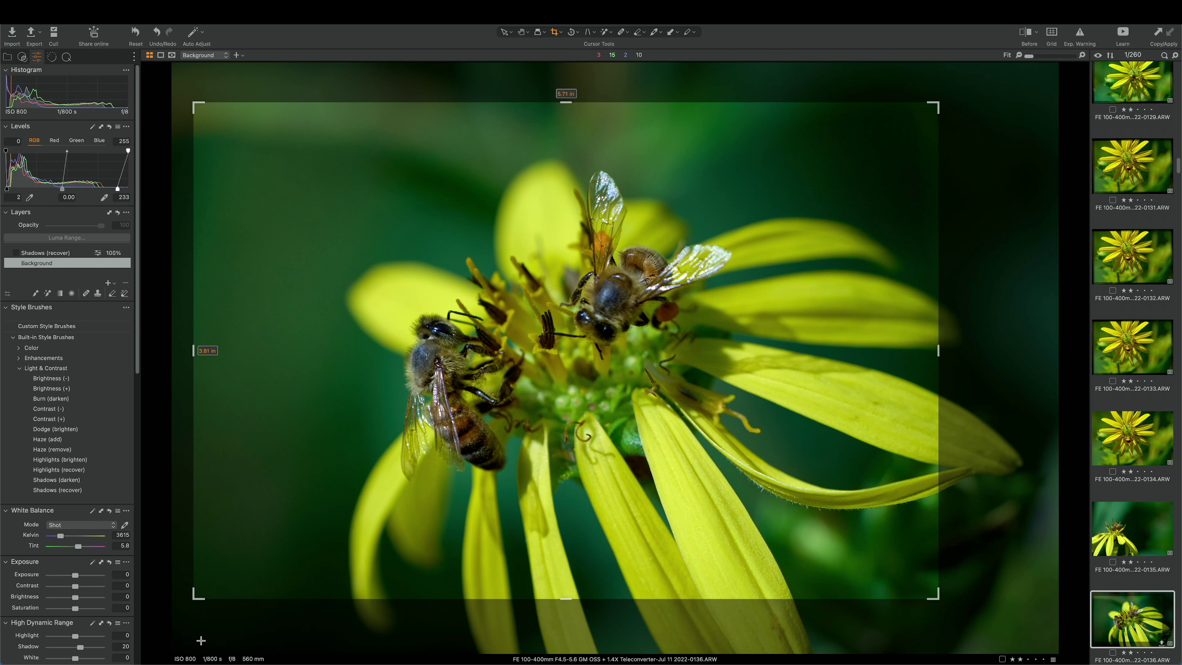
pyautogui.moveTo(193, 599); pyautogui.dragTo(308, 525)
pyautogui.moveTo(765, 354); pyautogui.dragTo(689, 376)
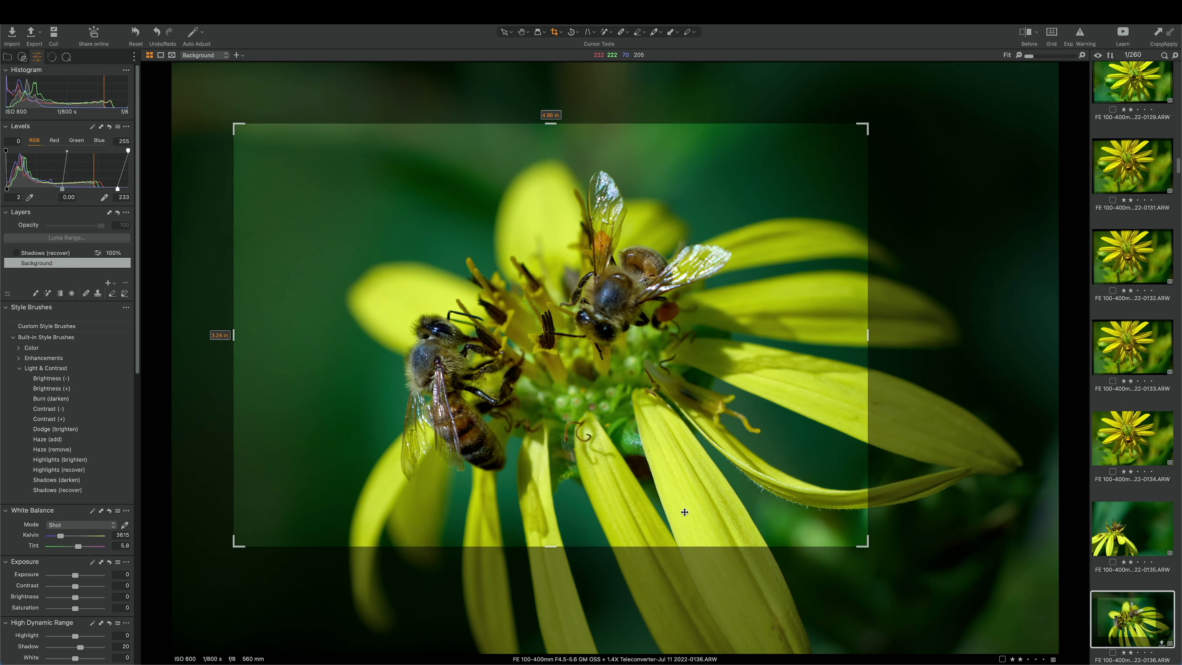
pyautogui.press('h')
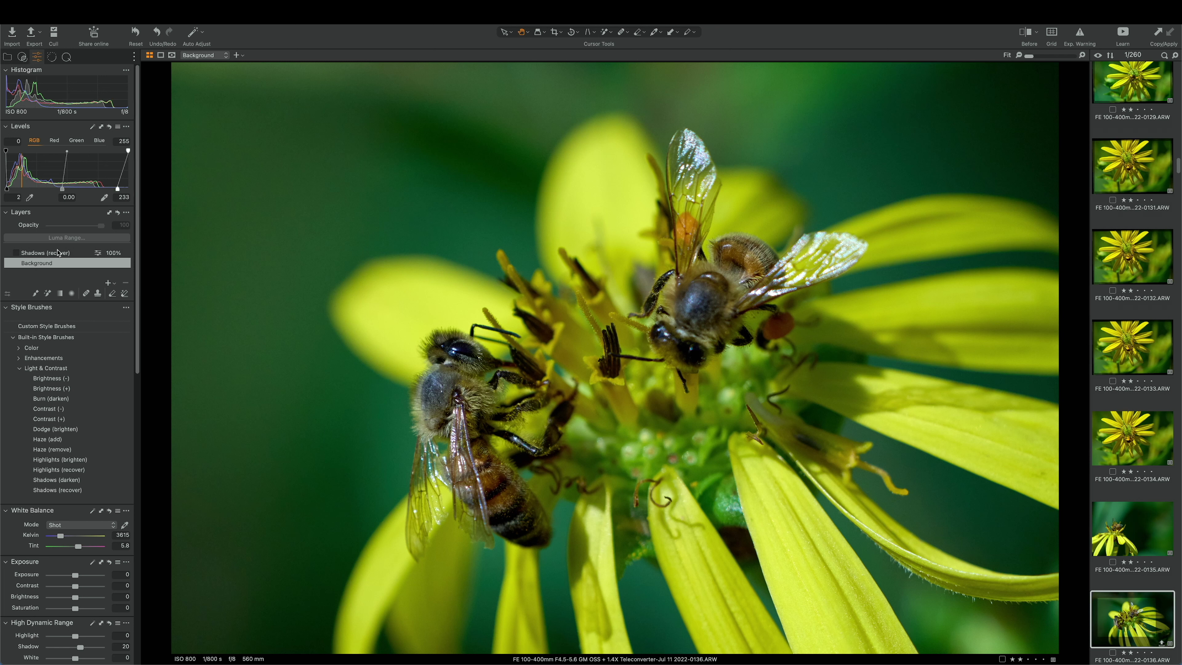
# Toggle the Shadows (recover) layer on and off to compare, leaving it enabled
pyautogui.click(16, 253)
pyautogui.click(18, 257)
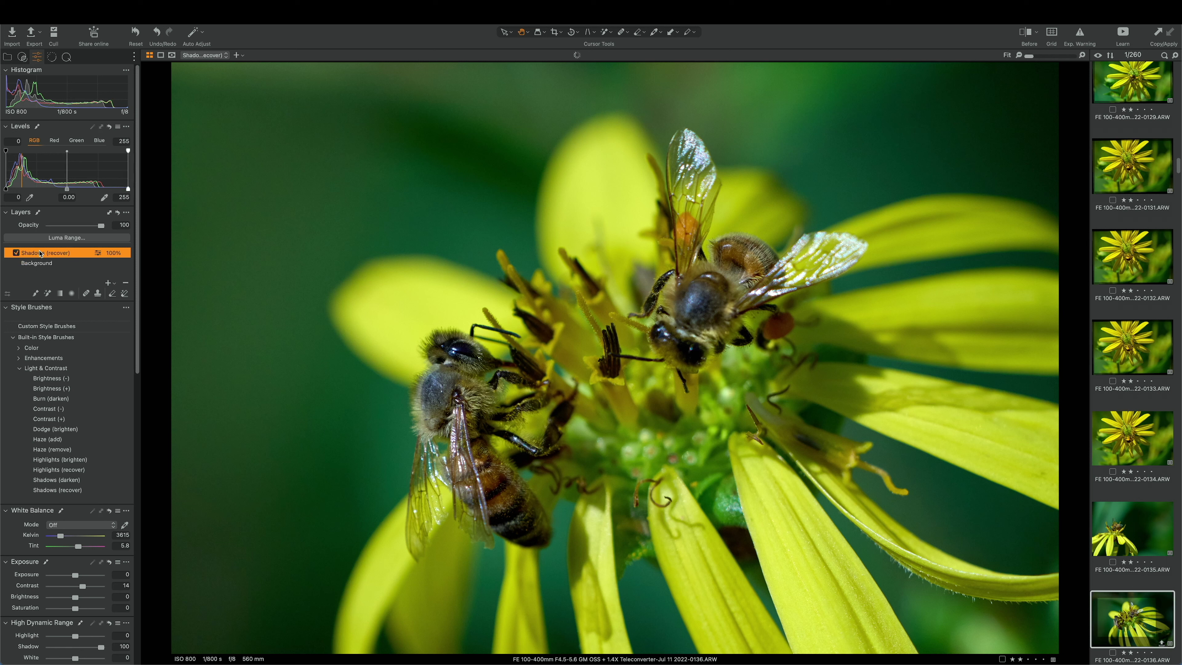
pyautogui.click(16, 253)
pyautogui.click(17, 252)
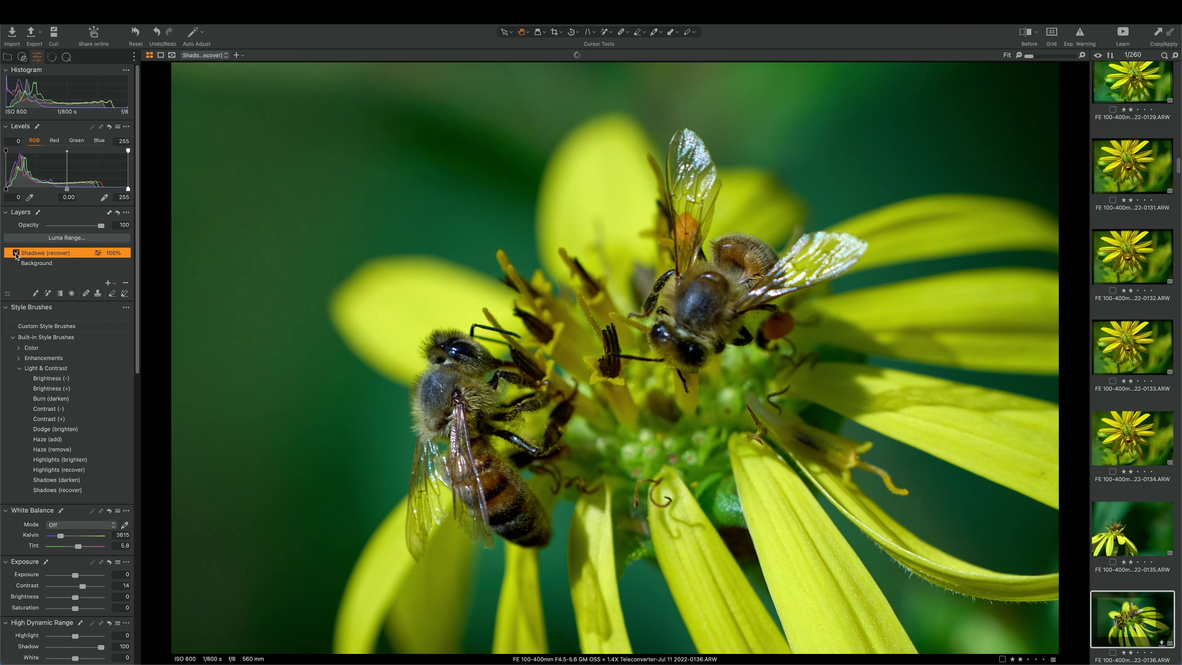
pyautogui.click(17, 252)
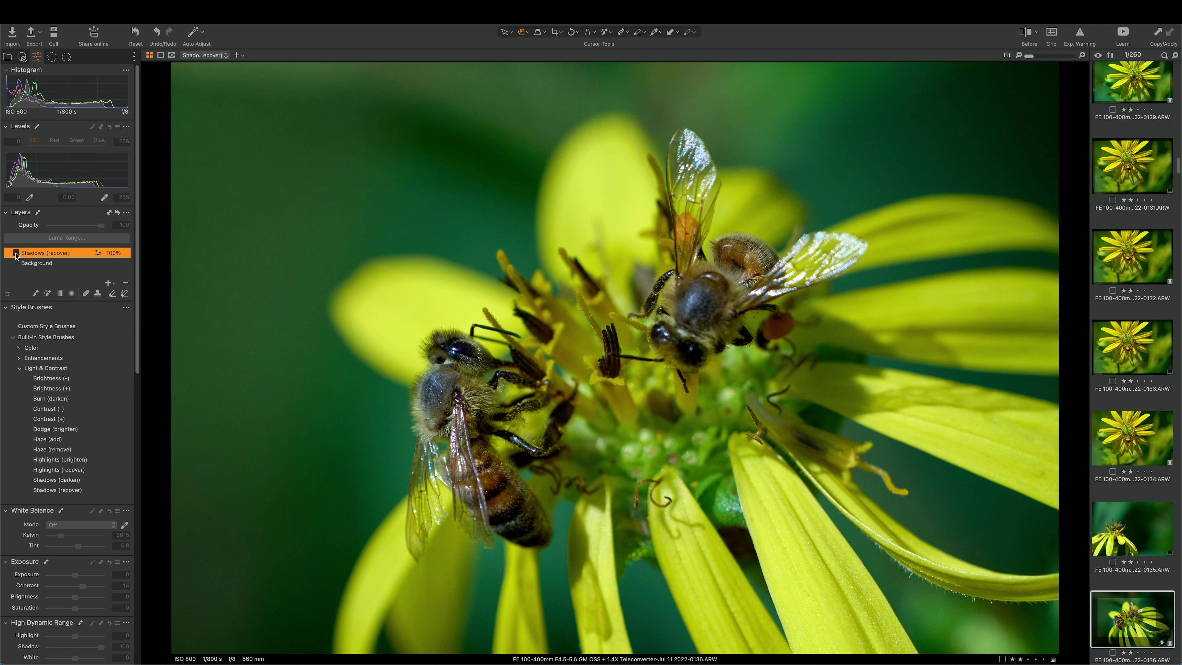
pyautogui.click(16, 253)
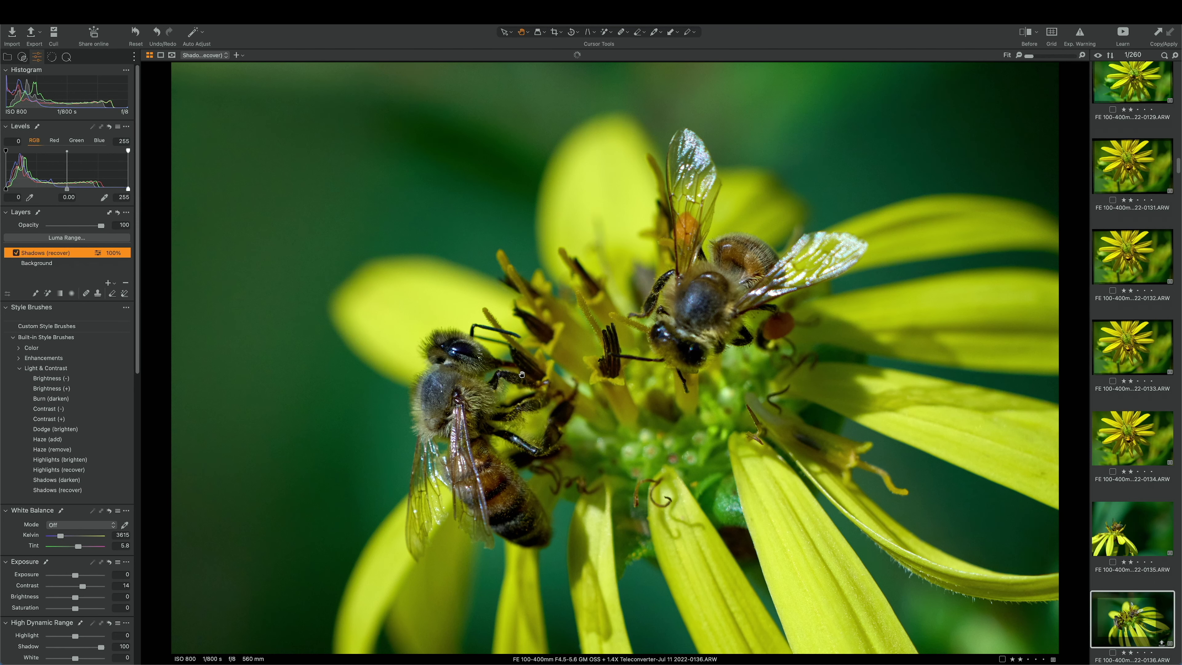
# Inspect the bee's head at 200%, then fill the Shadows (recover) layer's mask
pyautogui.click(670, 407)
pyautogui.click(798, 344)
pyautogui.rightClick(70, 255)
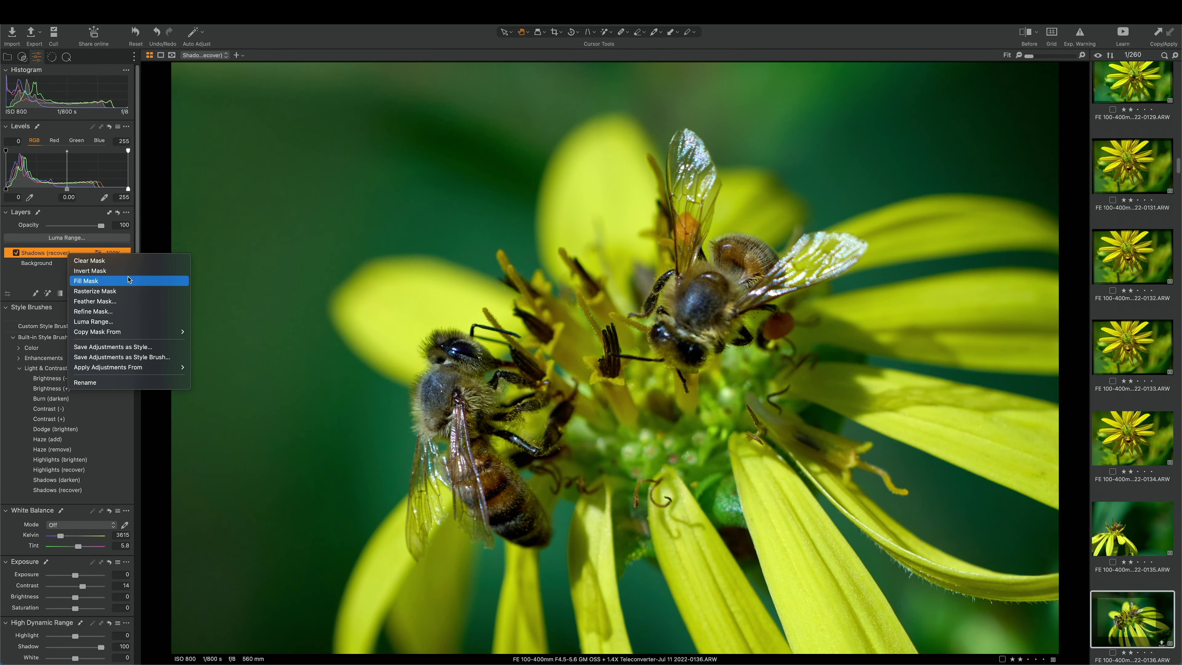
pyautogui.click(126, 263)
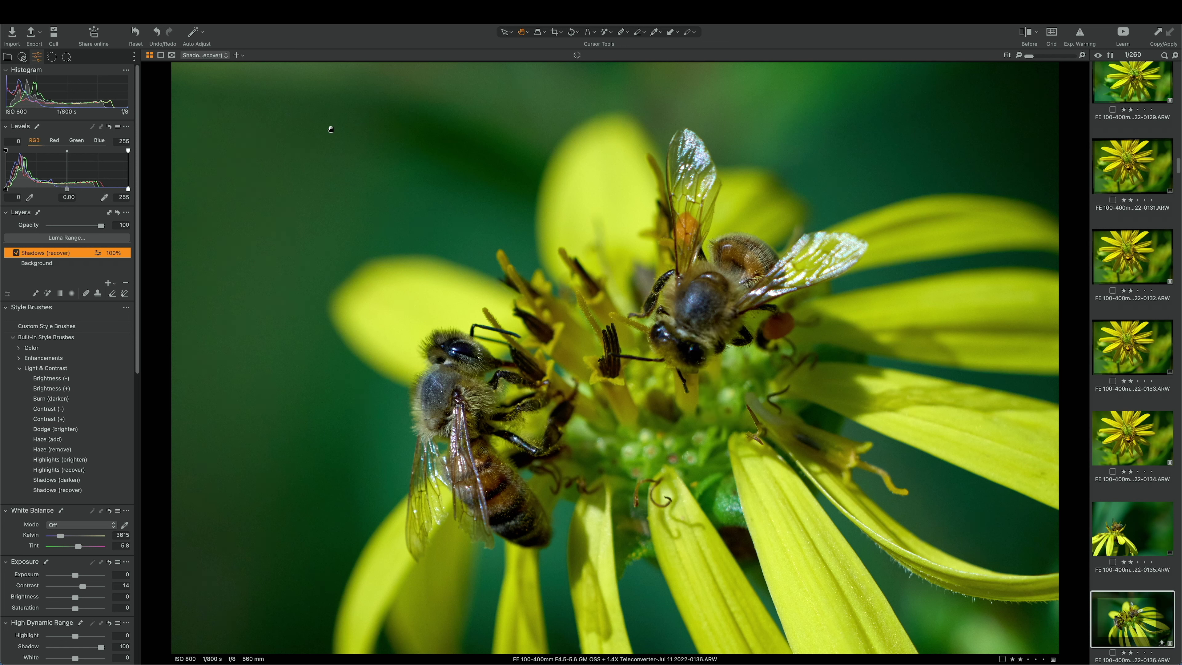
# Toggle the viewer off and back on from the View menu, then hide the thumbnail browser
pyautogui.click(272, 12)
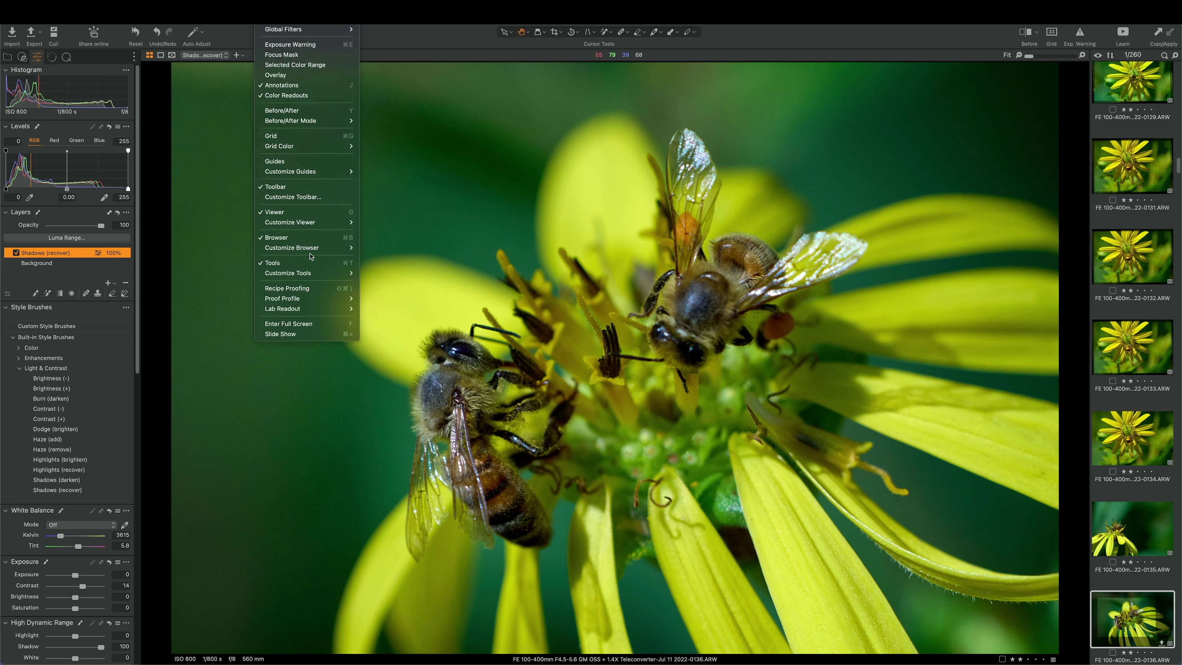
pyautogui.click(274, 212)
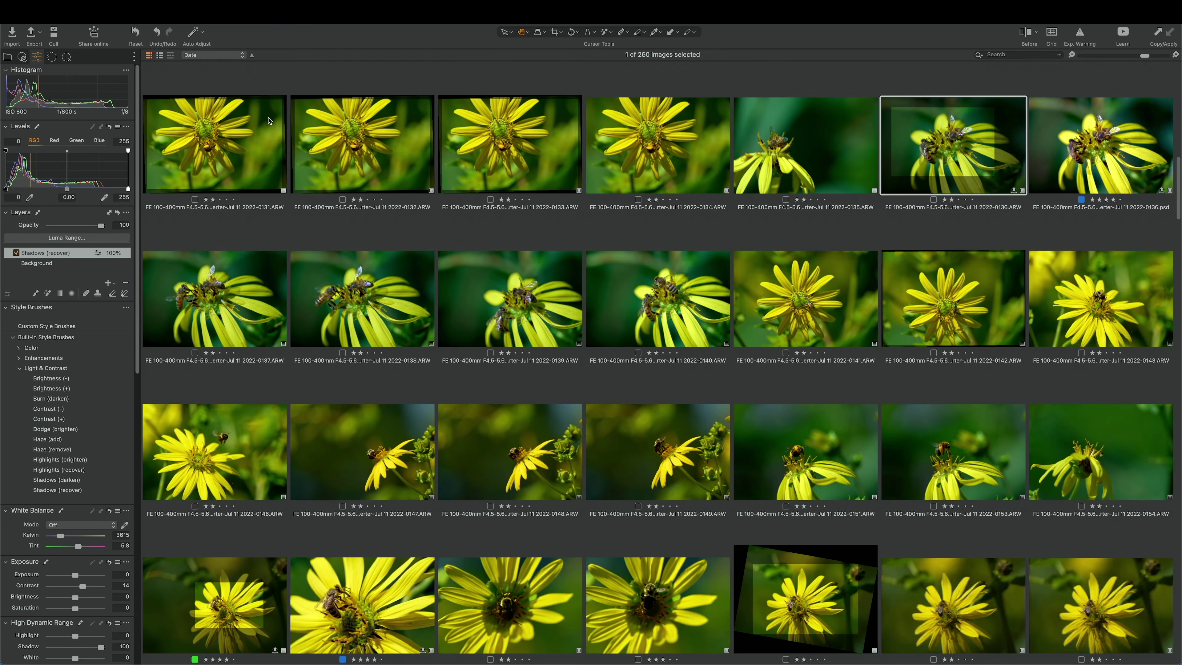
pyautogui.click(272, 12)
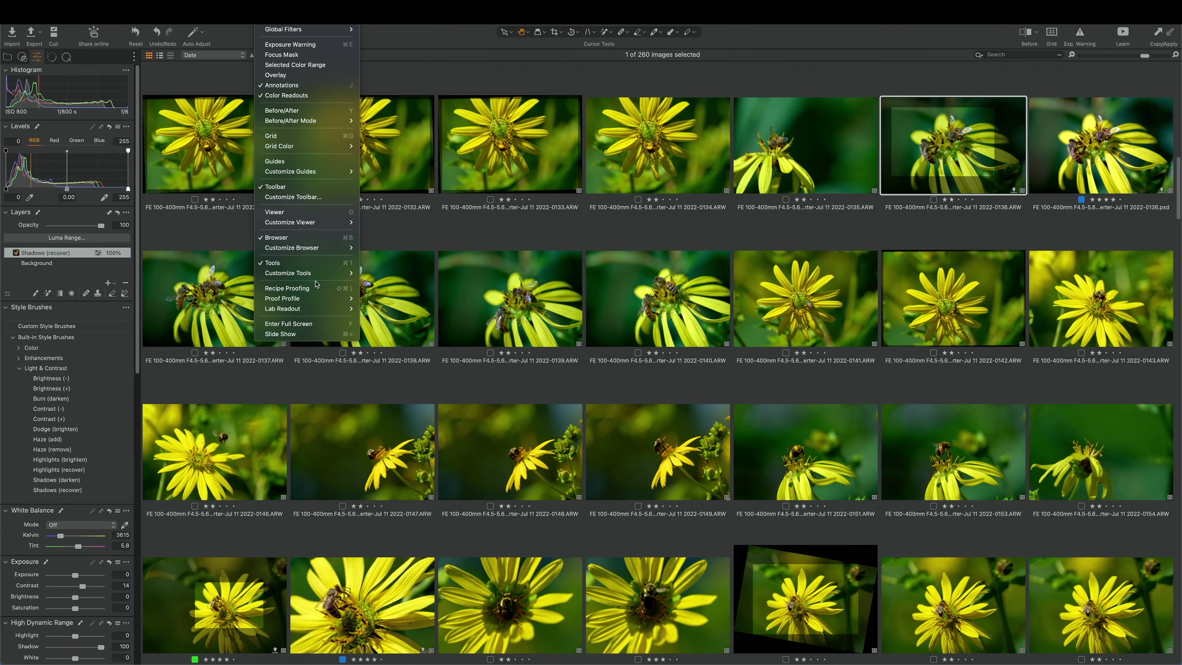
pyautogui.click(320, 213)
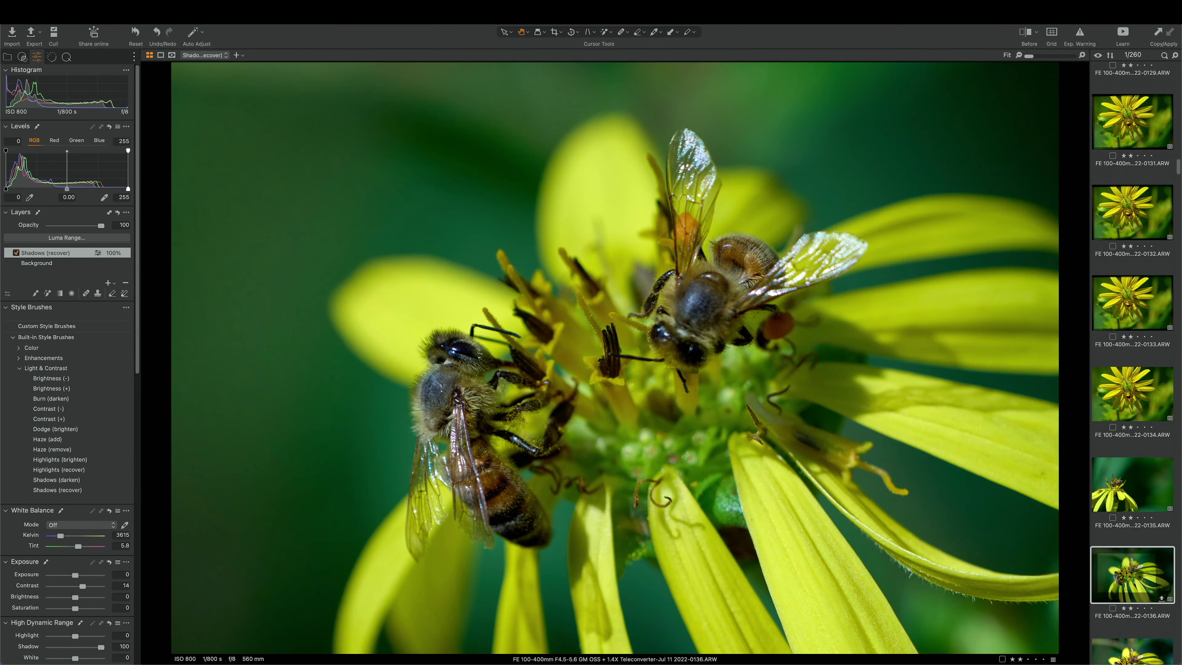
pyautogui.click(272, 12)
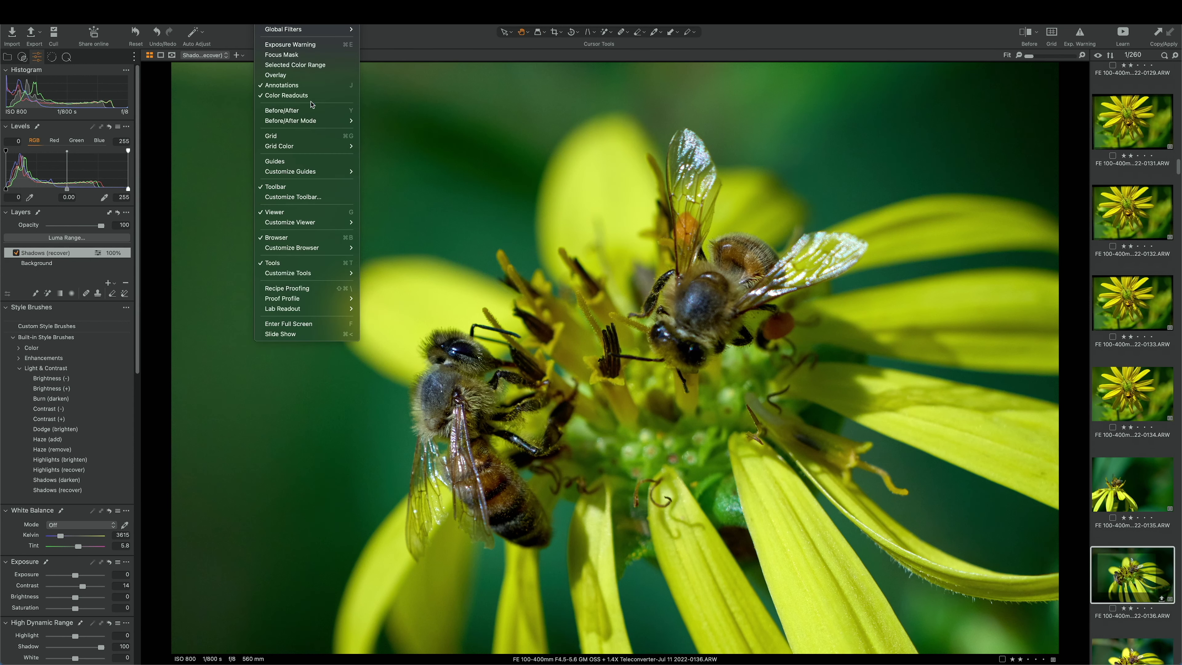
pyautogui.click(324, 238)
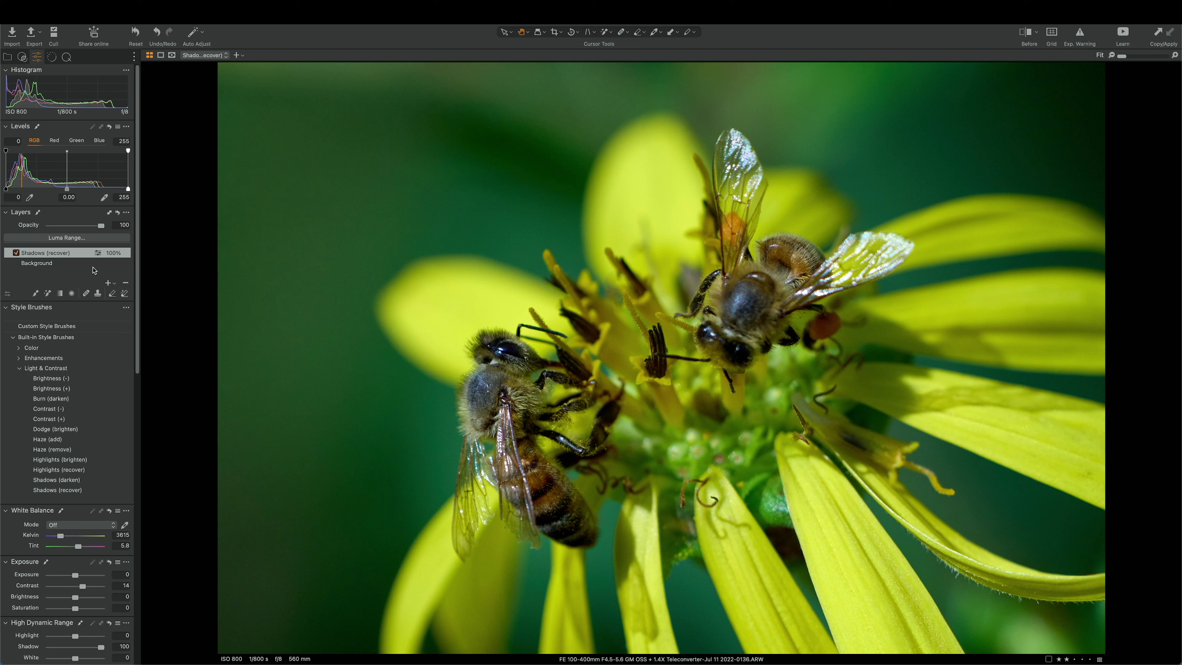
# Delete the Shadows (recover) layer and add a new filled adjustment layer
pyautogui.click(126, 283)
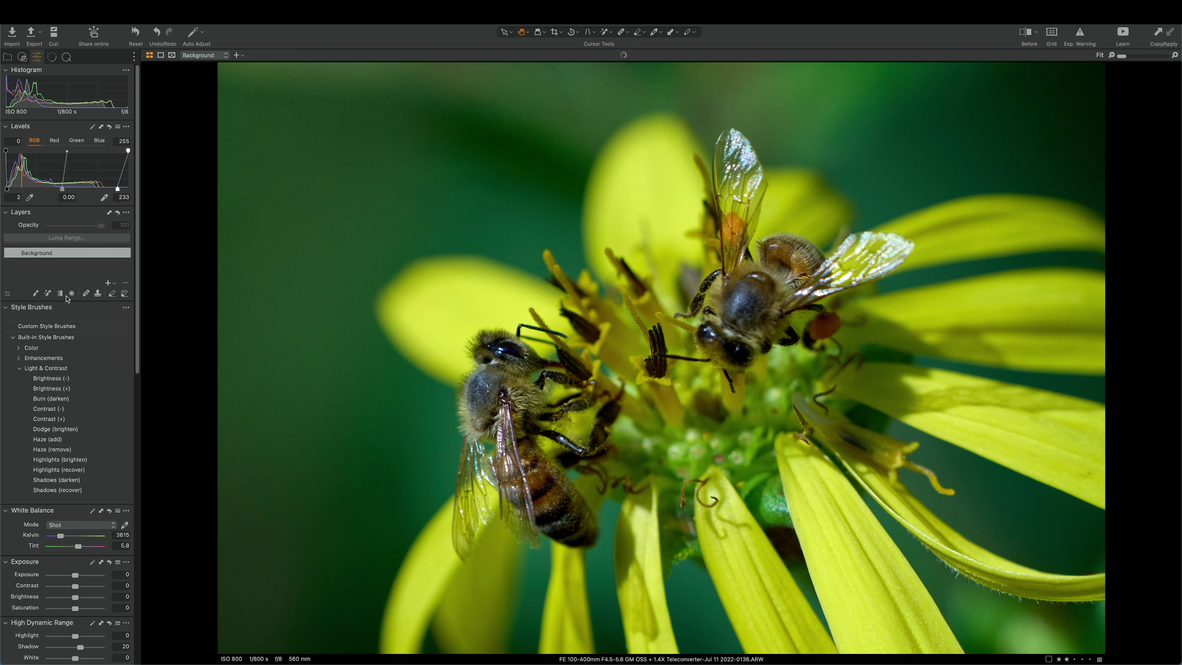
pyautogui.click(109, 283)
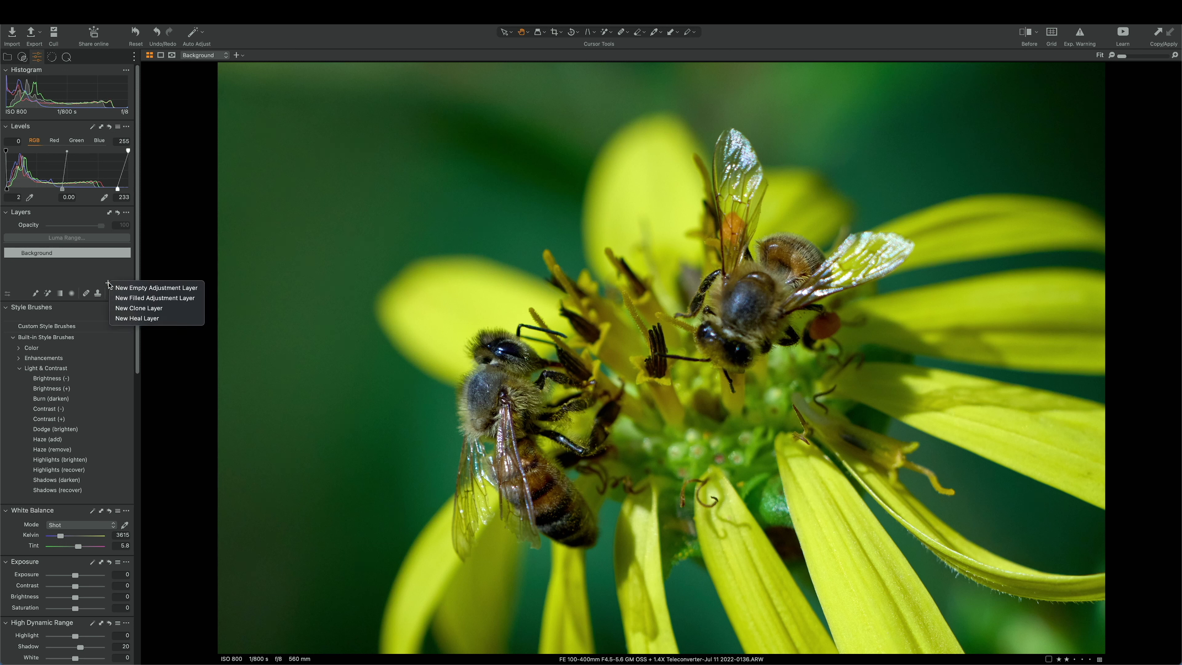
pyautogui.click(122, 302)
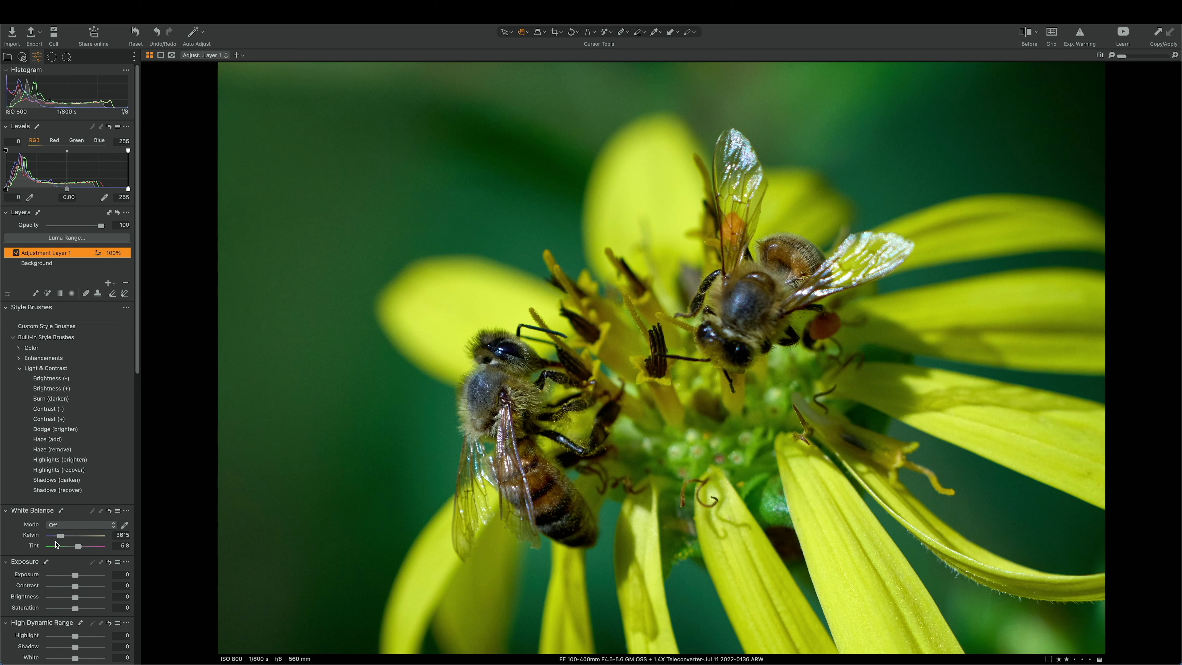
# Try the Daylight, Cloudy and Shade white balance presets, then return to Shot
pyautogui.click(101, 527)
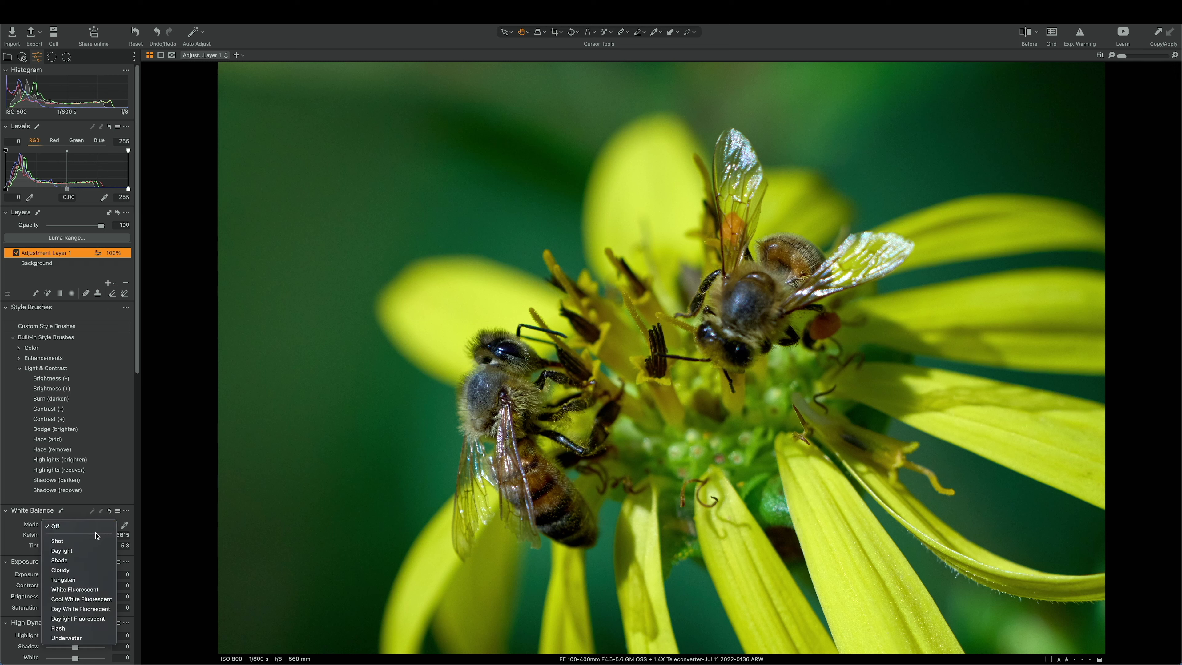
pyautogui.click(90, 550)
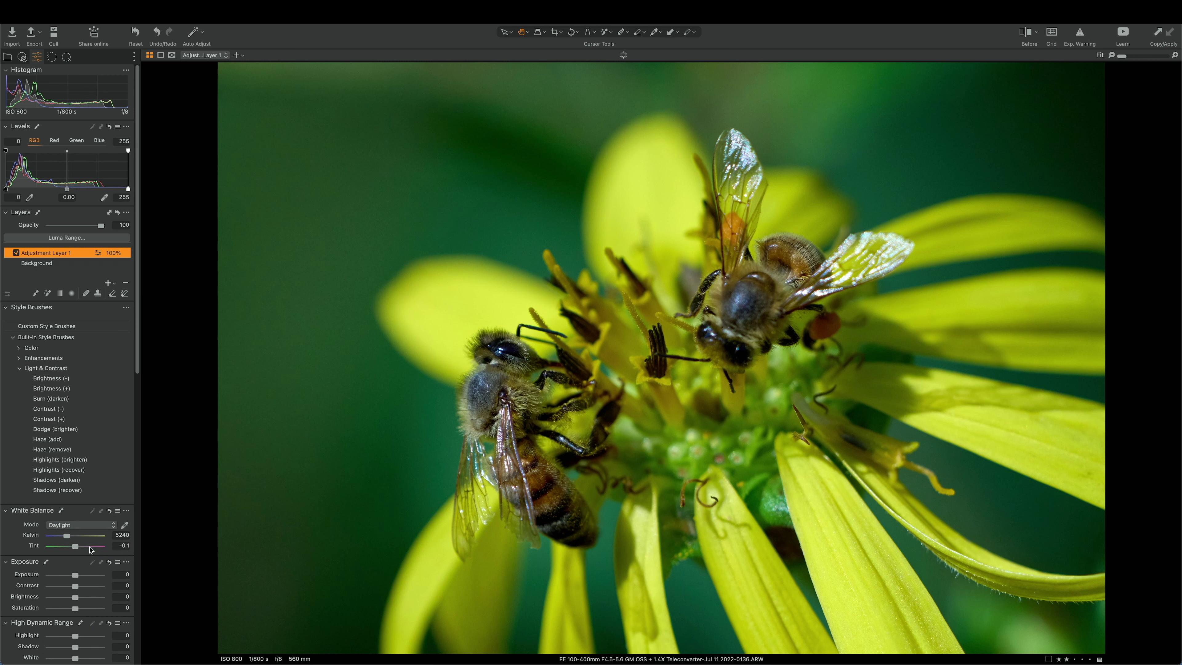
pyautogui.click(96, 527)
pyautogui.click(93, 548)
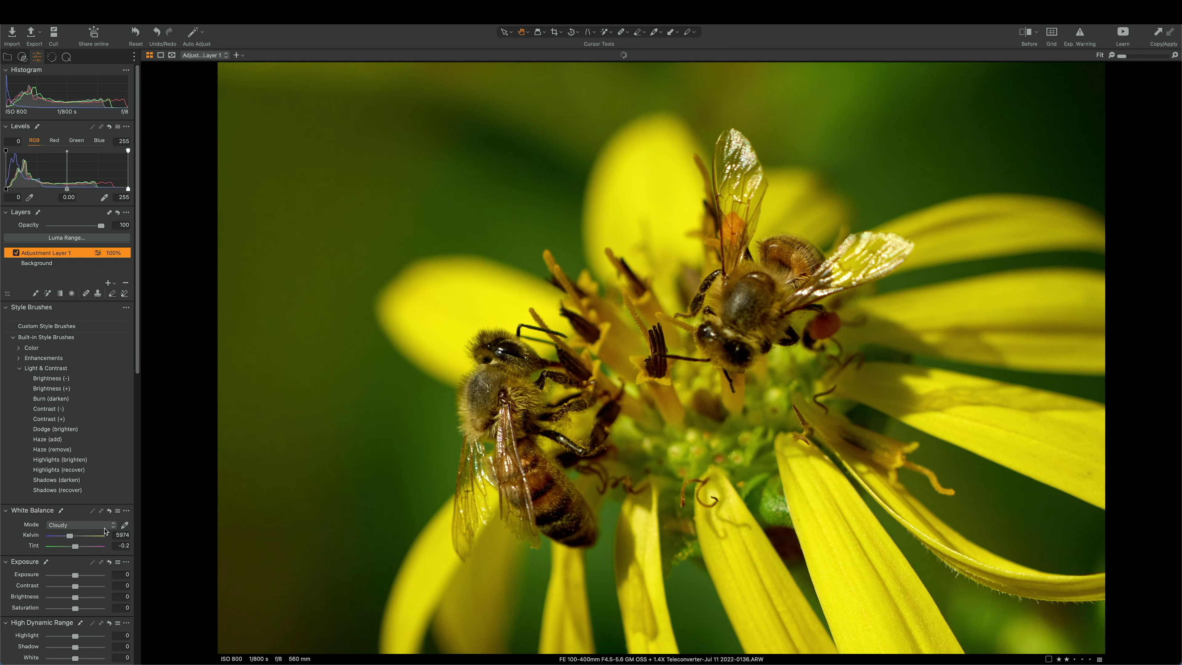
pyautogui.click(105, 526)
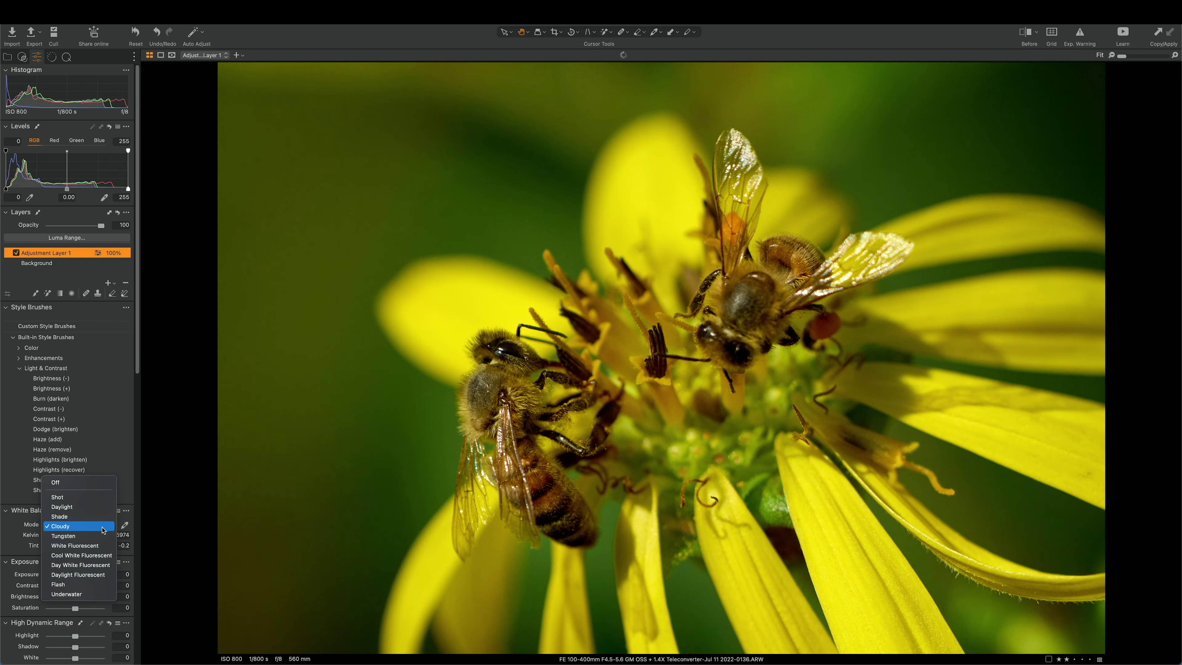
pyautogui.click(85, 516)
pyautogui.click(91, 530)
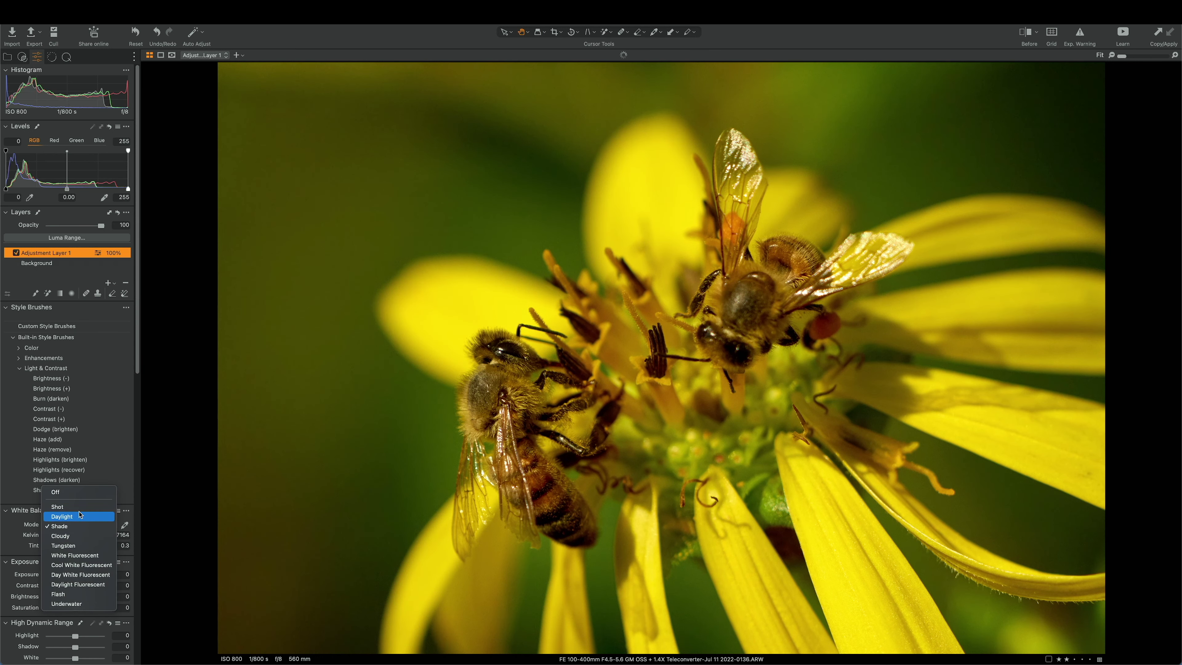
pyautogui.click(77, 494)
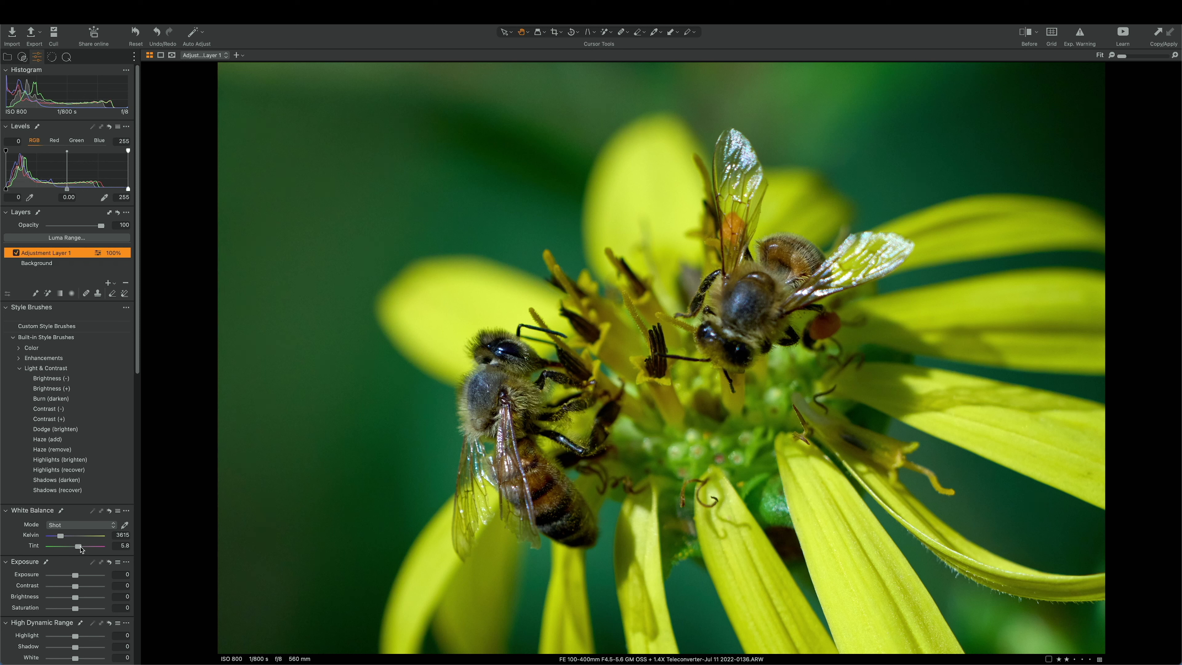
# Test a higher tint, reset it to 5.8, then nudge the tint up to 14.3
pyautogui.moveTo(79, 546); pyautogui.dragTo(86, 548)
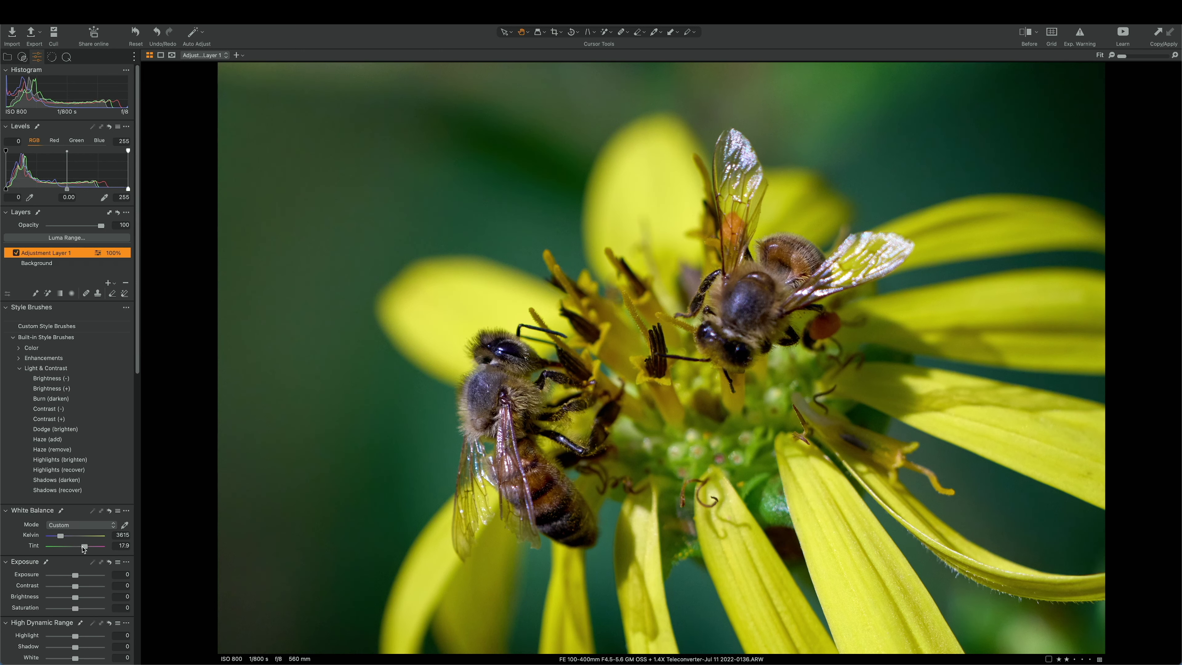
pyautogui.doubleClick(84, 547)
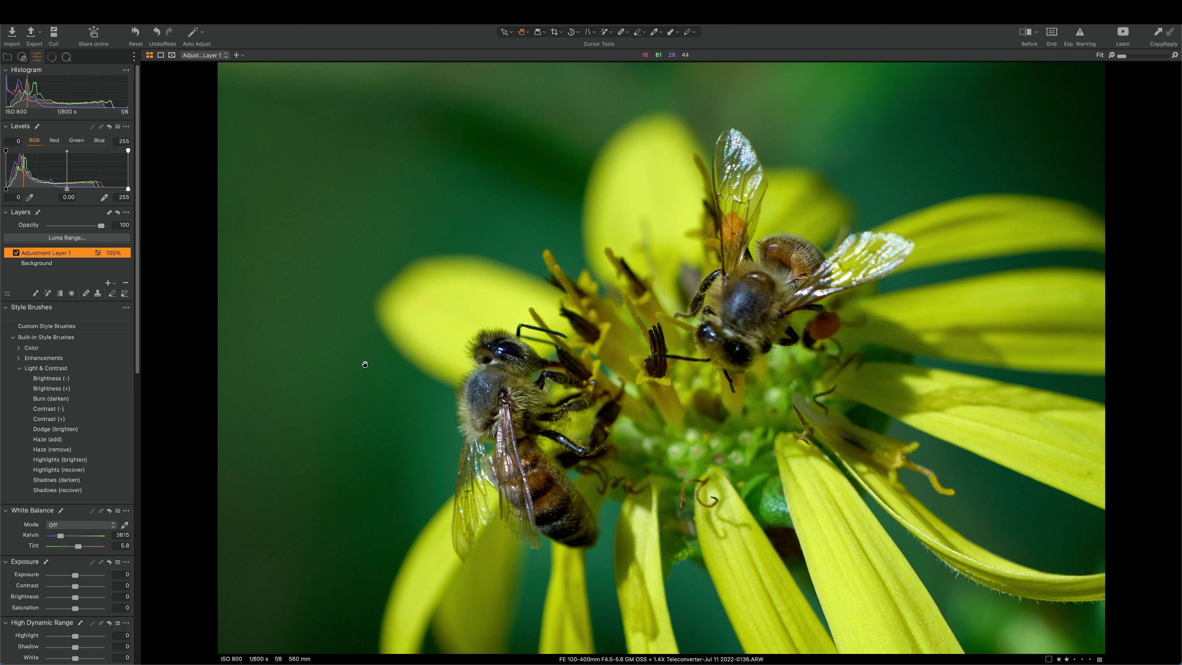
pyautogui.click(117, 546)
pyautogui.press('Up')
pyautogui.press('Up')
pyautogui.press('Up')
pyautogui.press('Up')
pyautogui.press('Up')
pyautogui.press('Up')
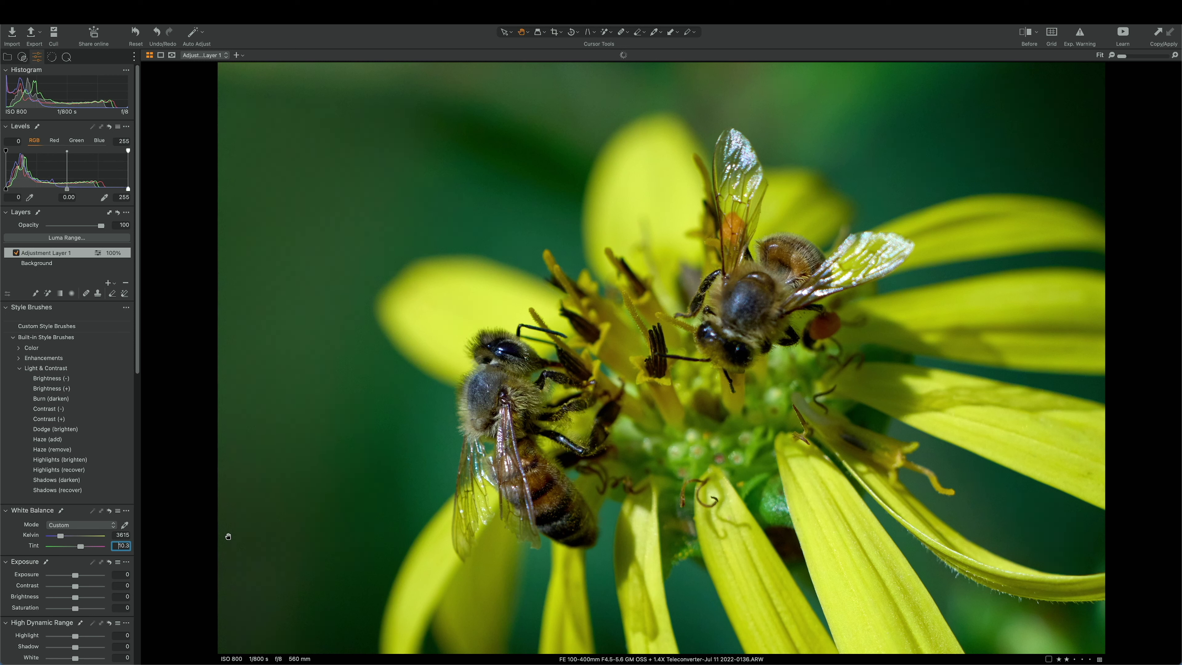
pyautogui.press('Up')
# Set Adjustment Layer 1's colour temperature to 4000 K, keeping tint 14.3
pyautogui.click(129, 535)
pyautogui.scroll(1, 54, 534)
pyautogui.scroll(3, 54, 533)
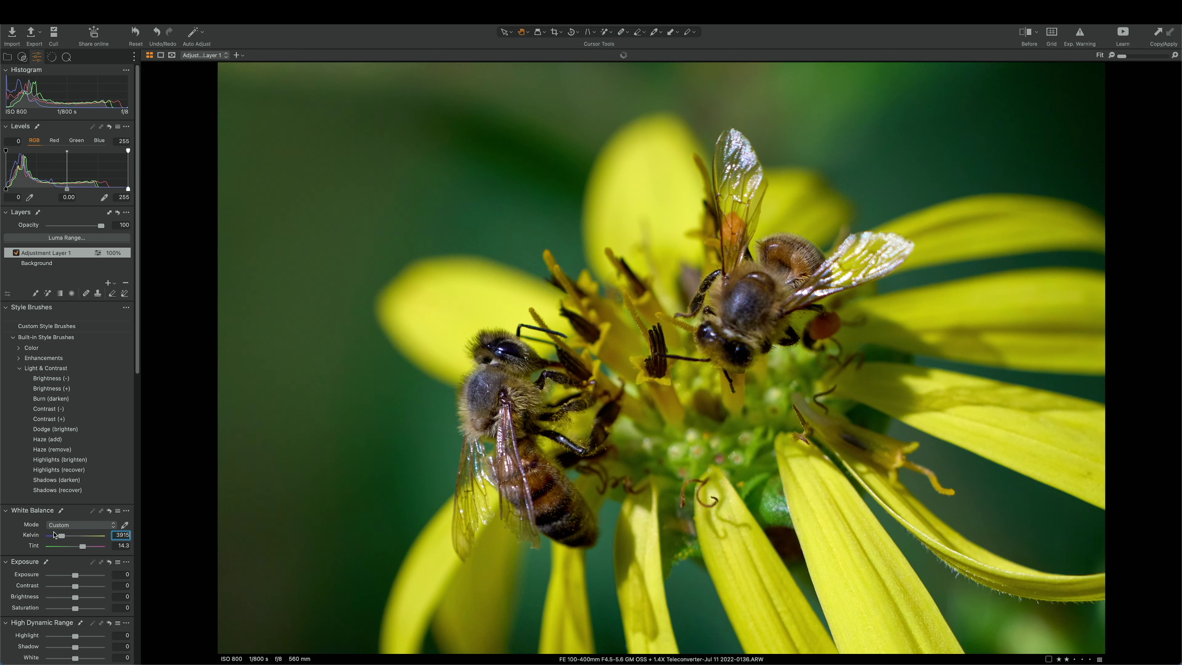
pyautogui.scroll(1, 54, 533)
pyautogui.scroll(2, 55, 534)
pyautogui.press('Up')
pyautogui.press('Down')
pyautogui.press('Down')
pyautogui.press('Down')
pyautogui.write('4000')
pyautogui.press('Return')
# Rename Adjustment Layer 1 to WB
pyautogui.doubleClick(42, 254)
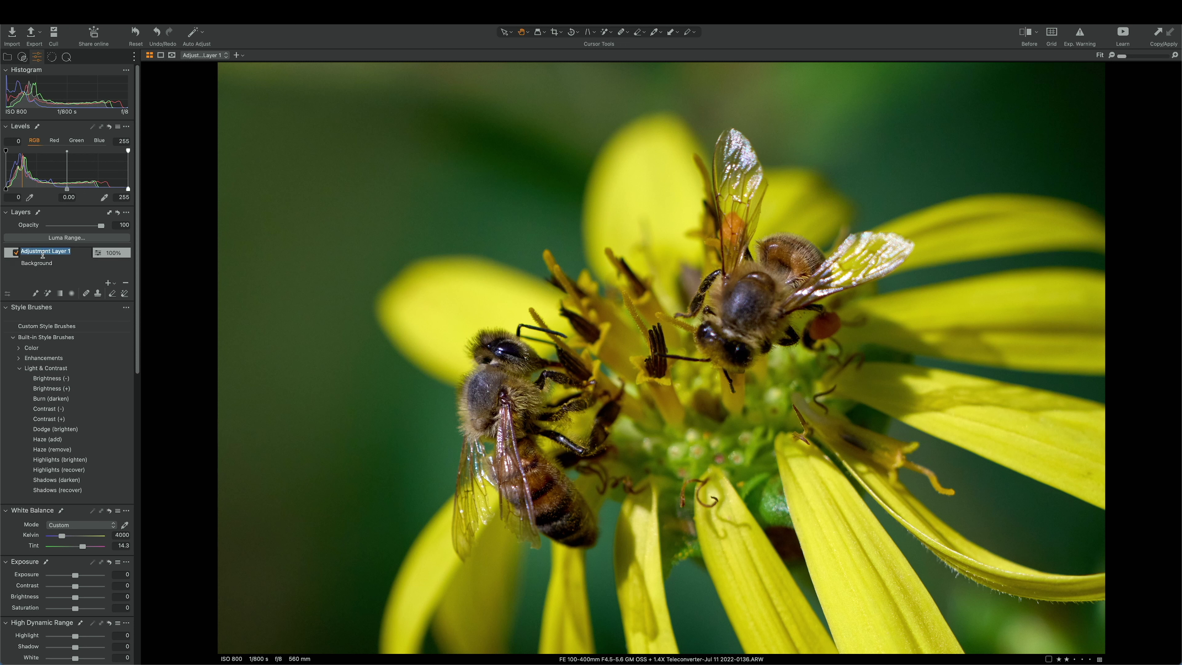
pyautogui.write('WB')
pyautogui.press('Return')
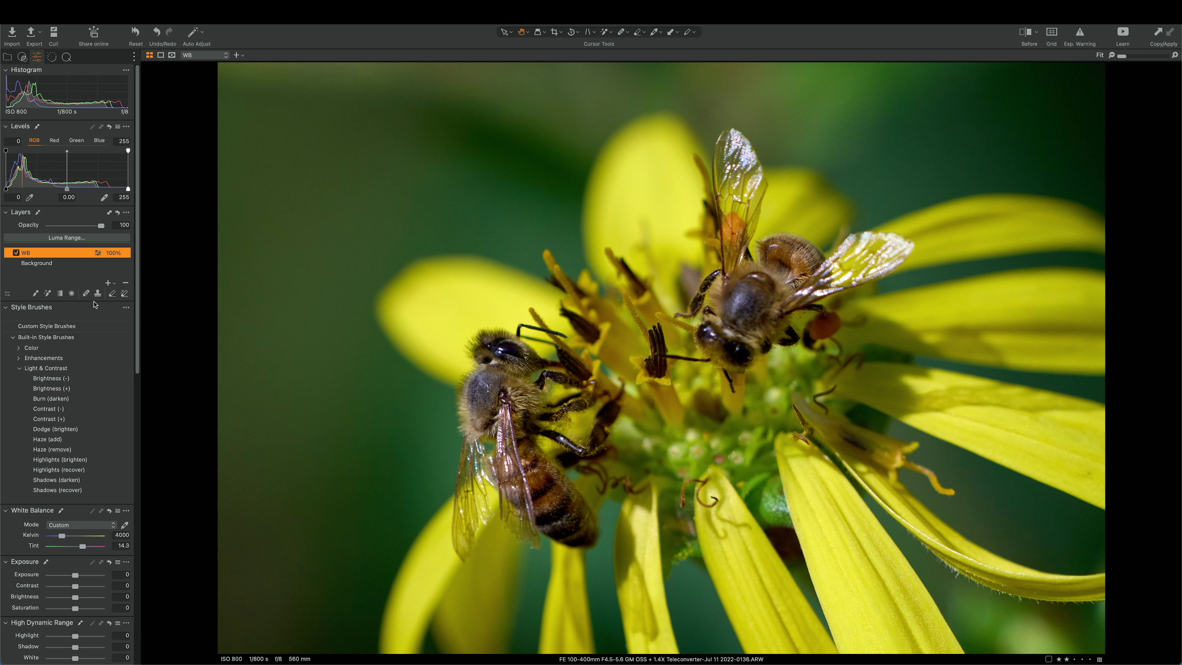
# Add a new adjustment layer above WB and name it Radial
pyautogui.click(108, 283)
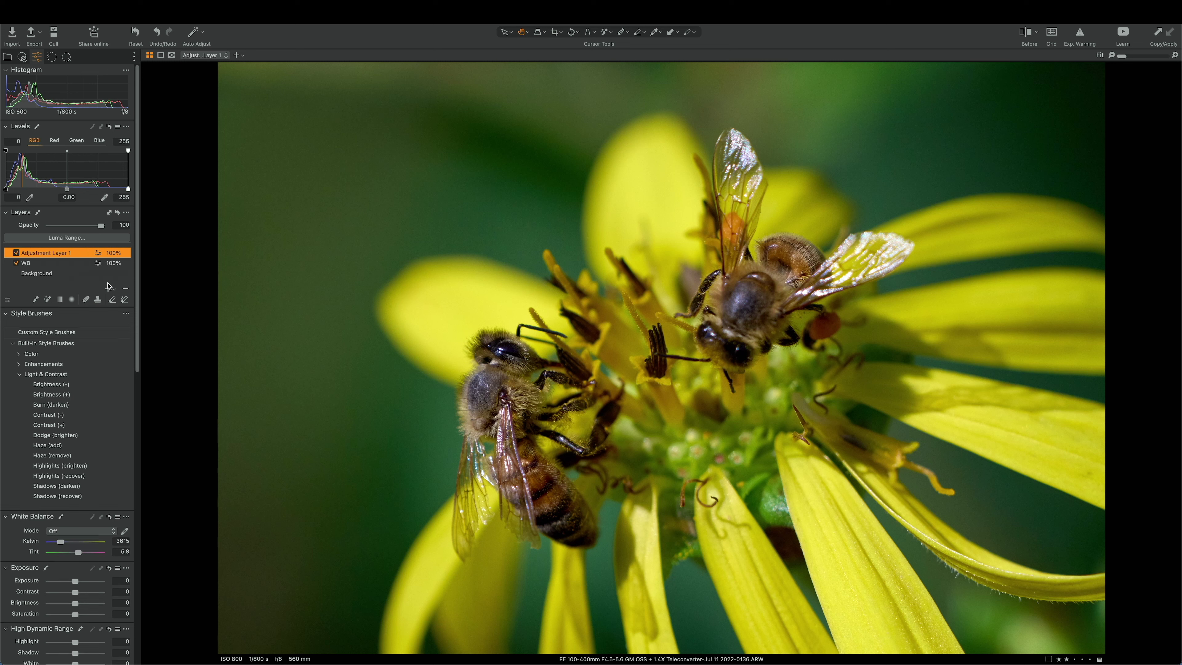
pyautogui.rightClick(33, 255)
pyautogui.press('Escape')
pyautogui.doubleClick(33, 254)
pyautogui.write('Rad')
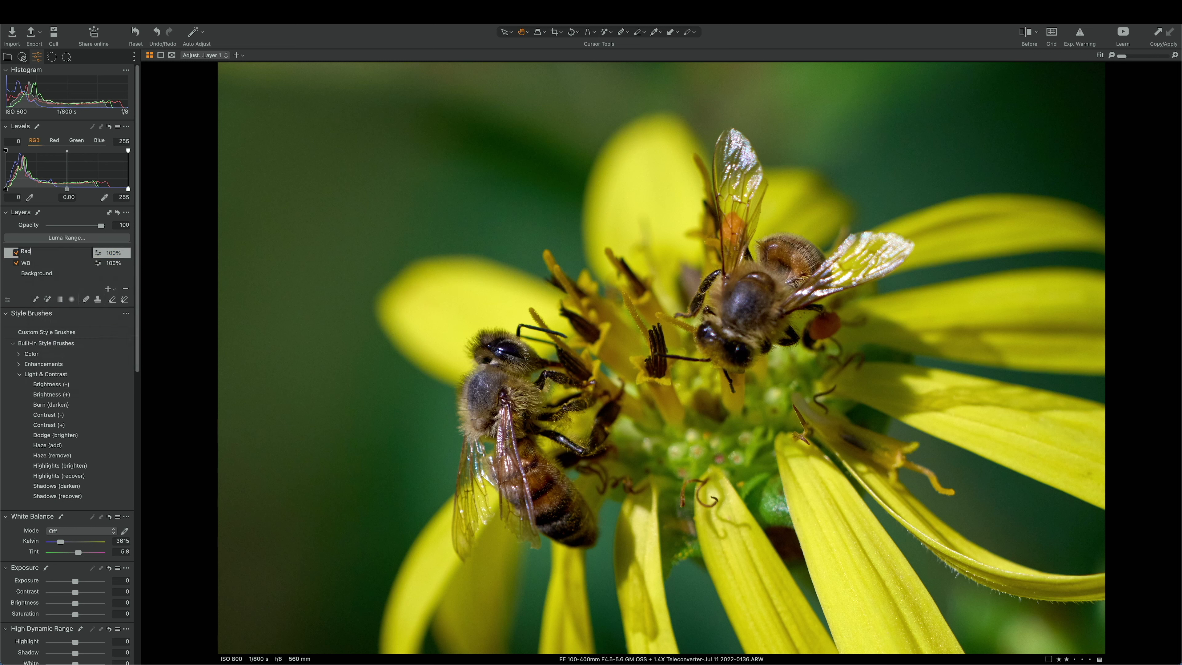
pyautogui.write('ial')
pyautogui.press('Return')
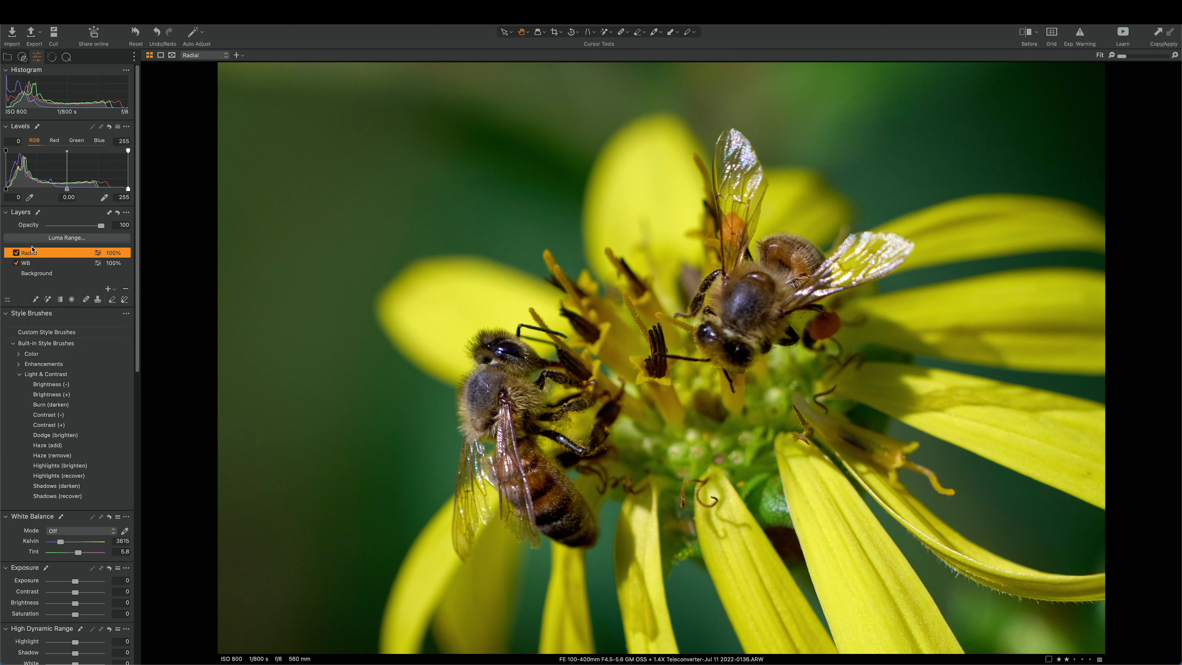
# Draw a large radial mask centred on the lower bee's eye and set Brightness to -42
pyautogui.click(72, 300)
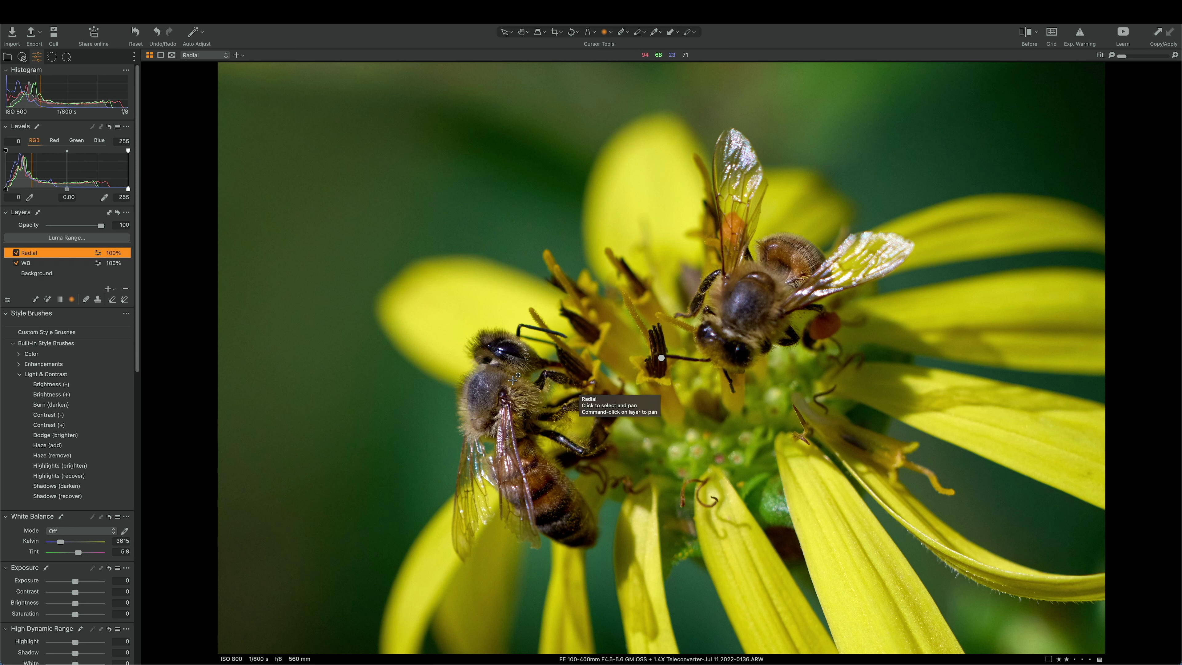
pyautogui.click(510, 349)
pyautogui.moveTo(509, 349); pyautogui.dragTo(521, 380)
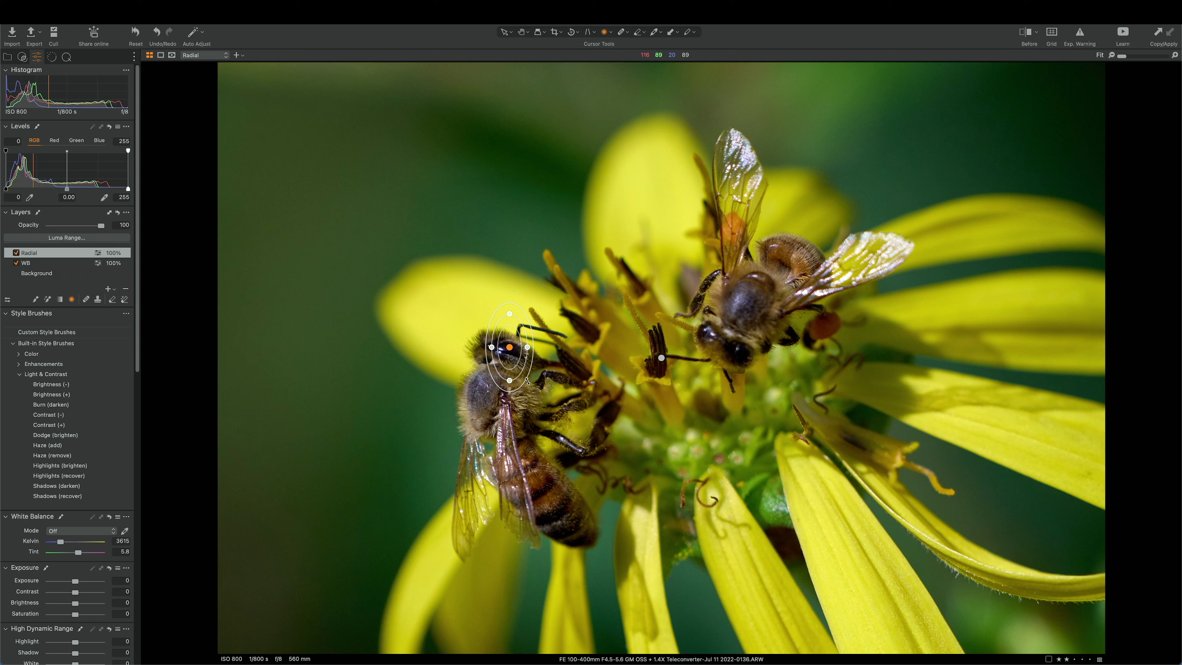
pyautogui.moveTo(491, 347); pyautogui.dragTo(222, 347)
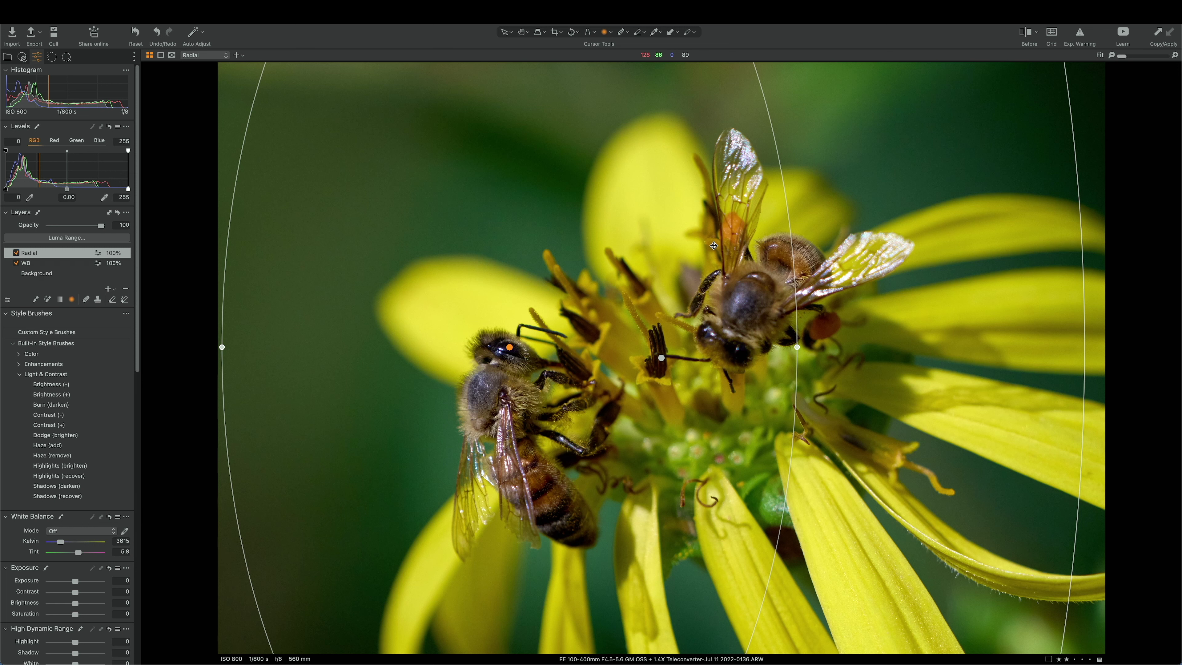
pyautogui.press('m')
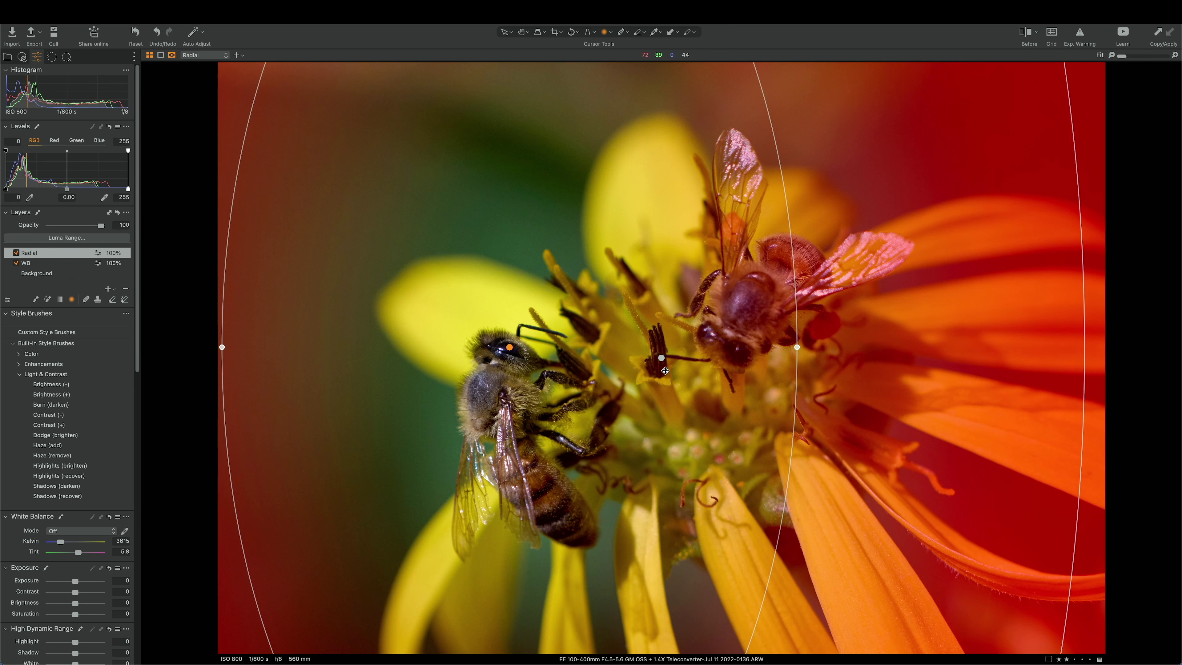
pyautogui.press('m')
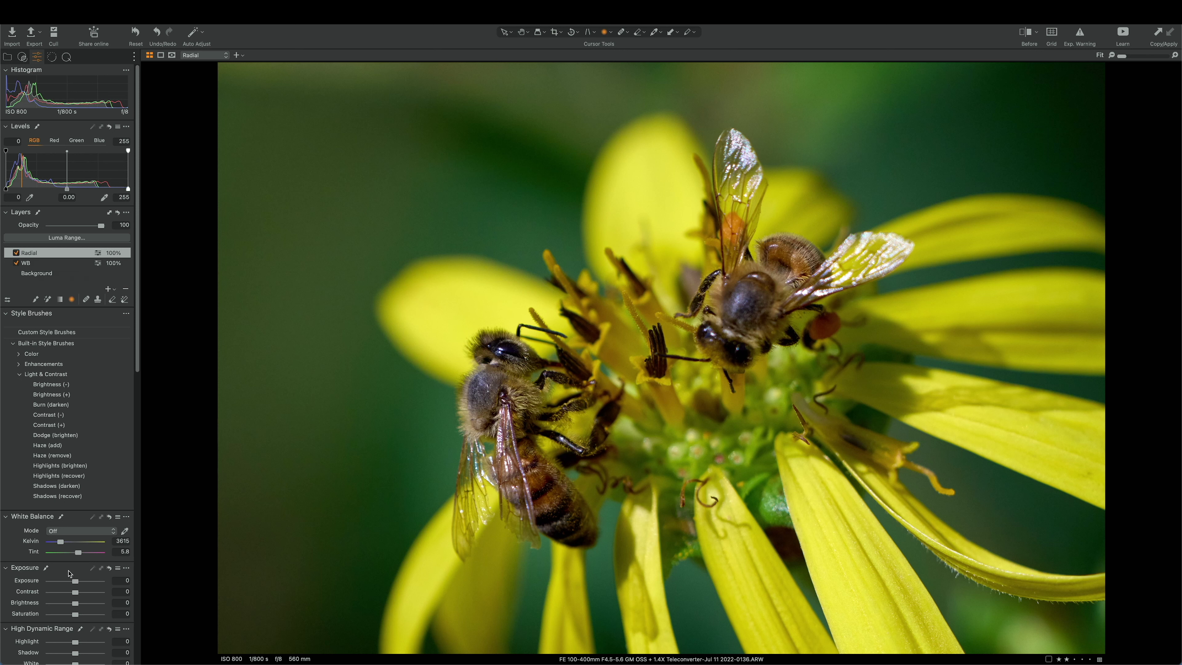
pyautogui.moveTo(75, 605); pyautogui.dragTo(54, 605)
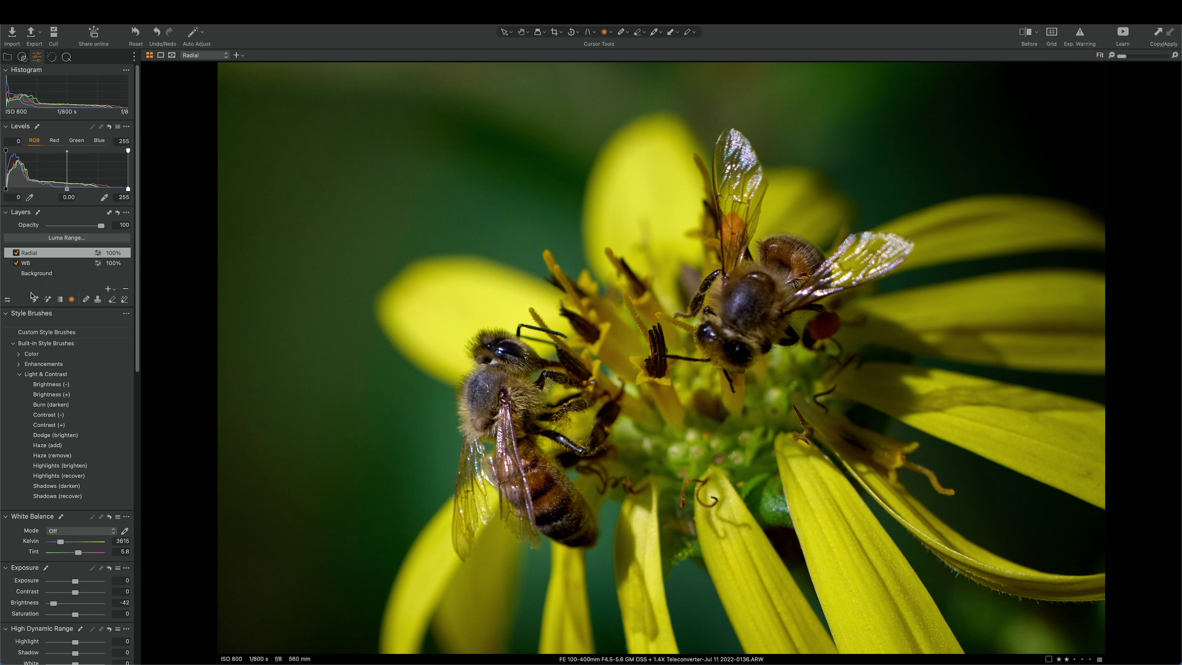
# Select the Background layer and set its Exposure Saturation to about 10
pyautogui.click(31, 275)
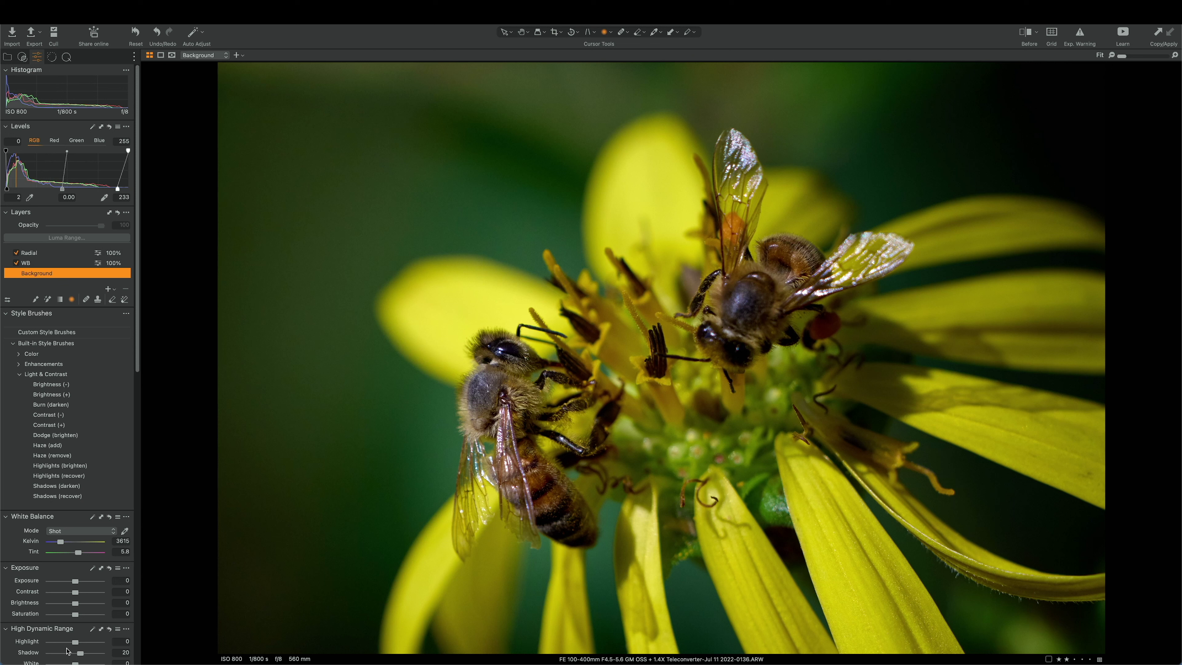
pyautogui.click(118, 615)
# Lower the Radial layer's Exposure Brightness to -50 and zoom the viewer to 100%
pyautogui.click(29, 253)
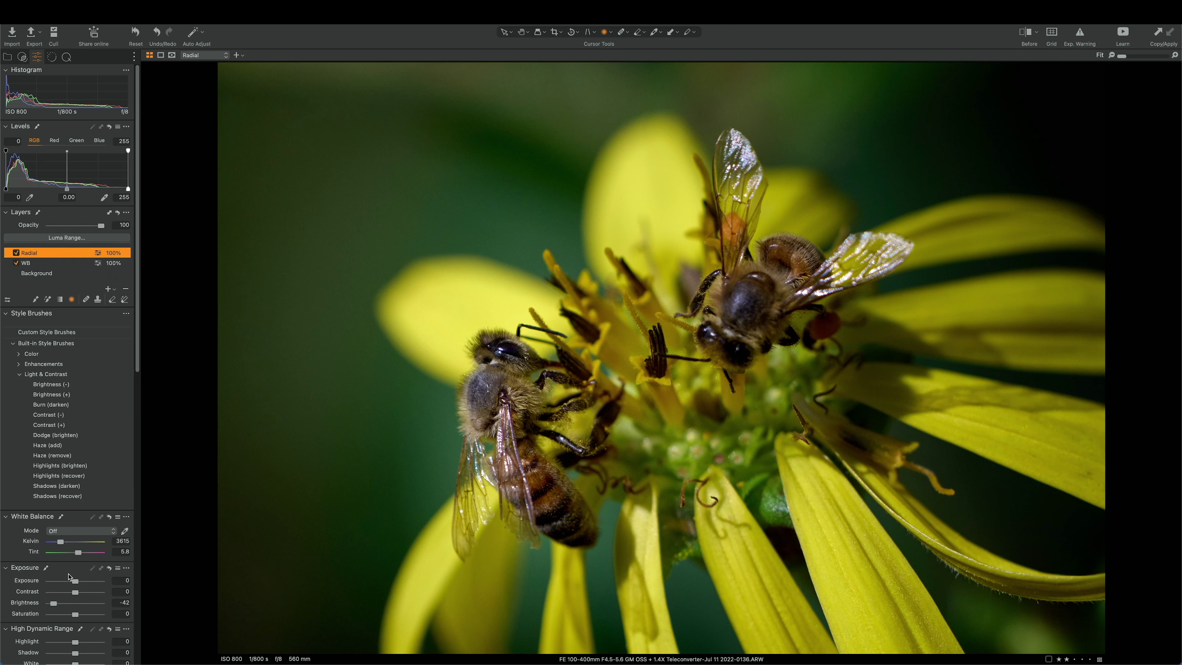
pyautogui.moveTo(55, 605); pyautogui.dragTo(45, 605)
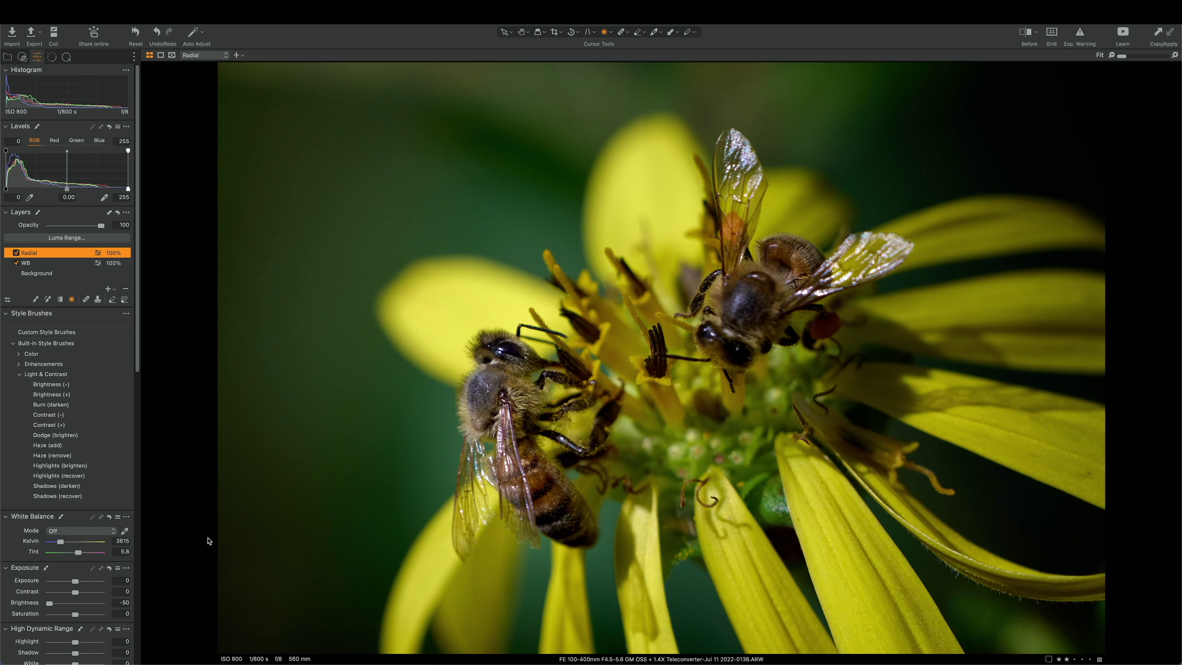
pyautogui.moveTo(269, 504)
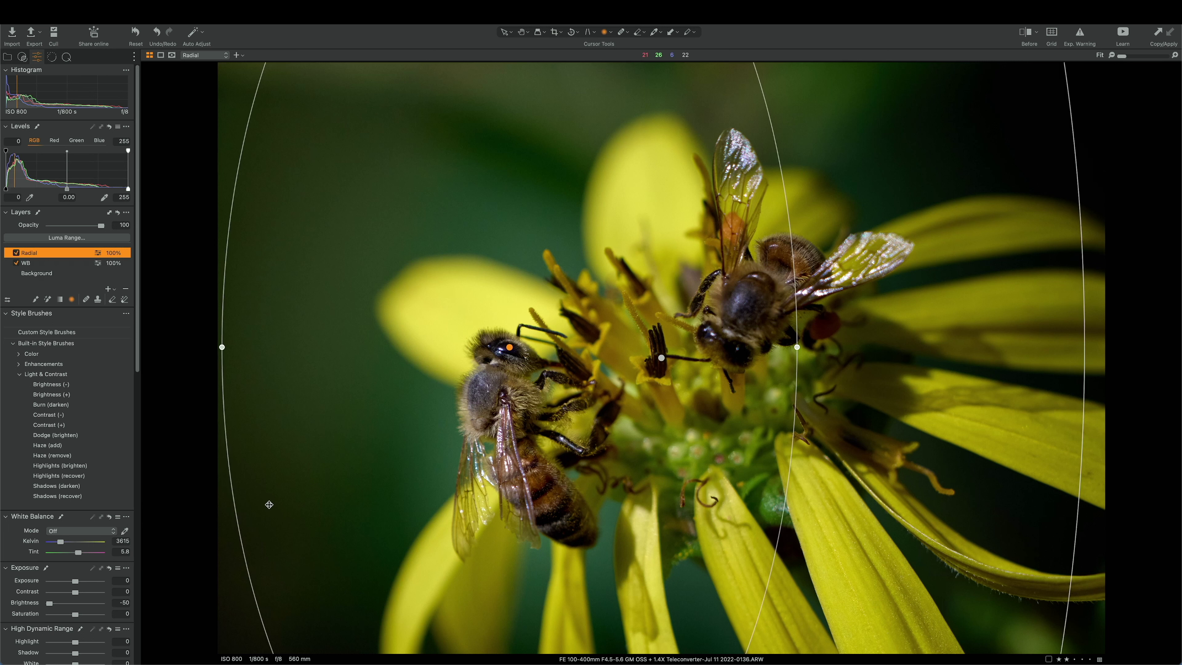
pyautogui.scroll(2, 490, 339)
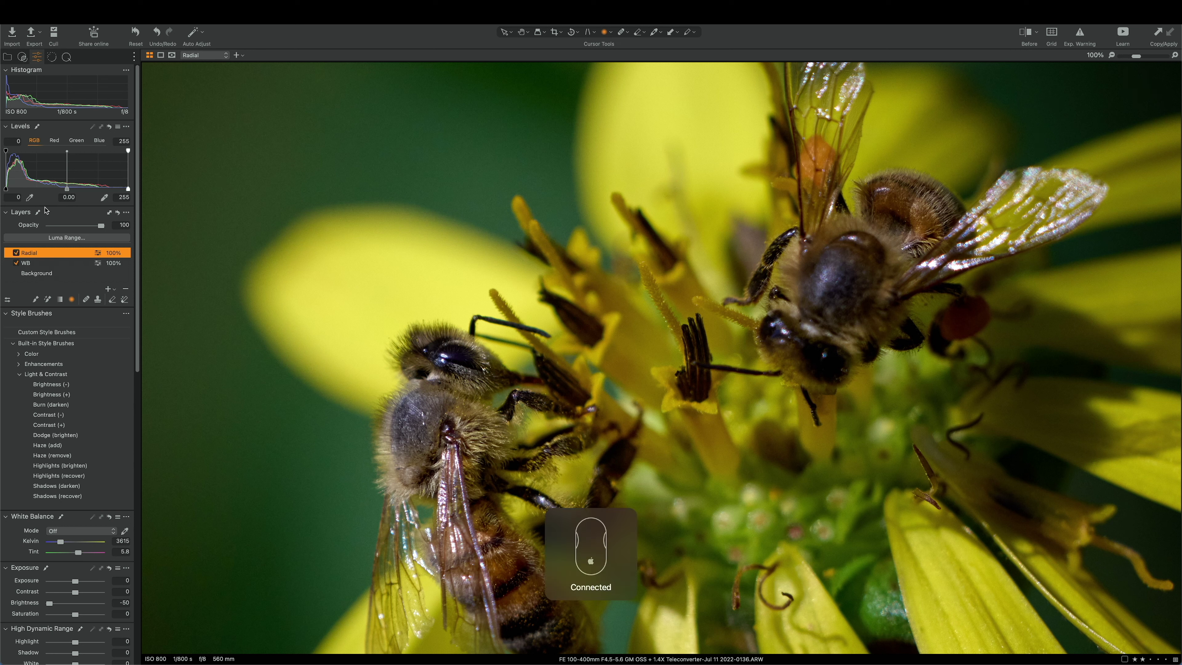
# Paint a size-1 Dodge (brighten) spot at +0.2 exposure on the lower bee's eye
pyautogui.click(51, 435)
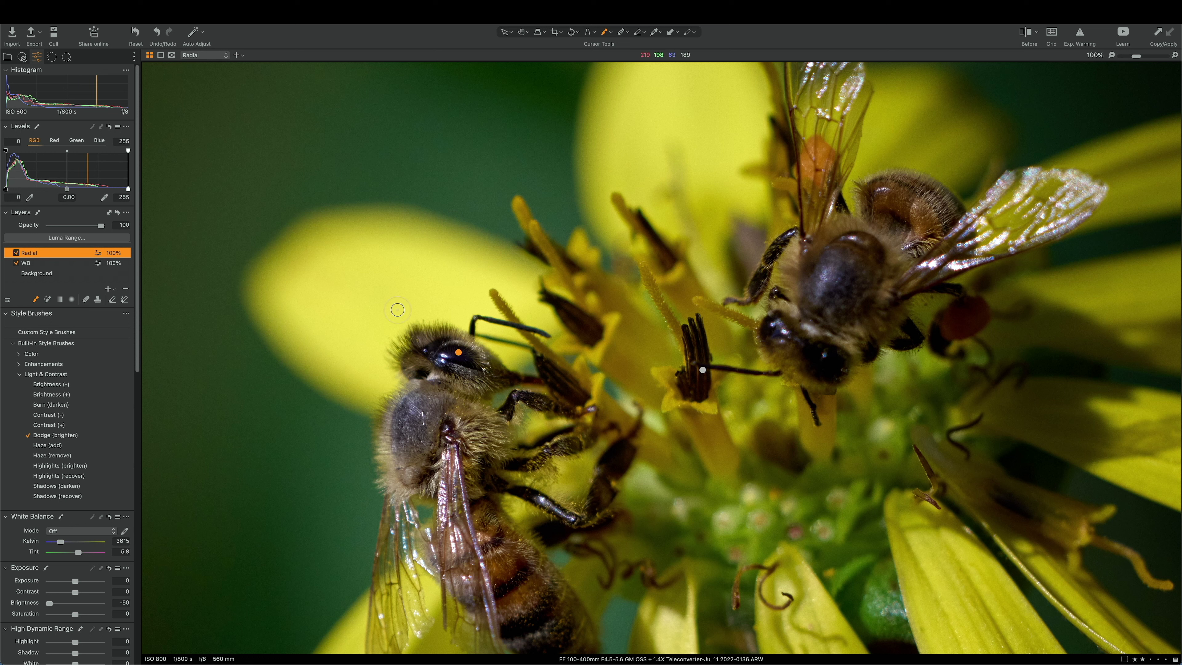
pyautogui.rightClick(433, 345)
pyautogui.rightClick(423, 392)
pyautogui.moveTo(421, 392)
pyautogui.mouseDown()
pyautogui.moveTo(409, 391)
pyautogui.moveTo(419, 391)
pyautogui.mouseUp()
pyautogui.click(444, 353)
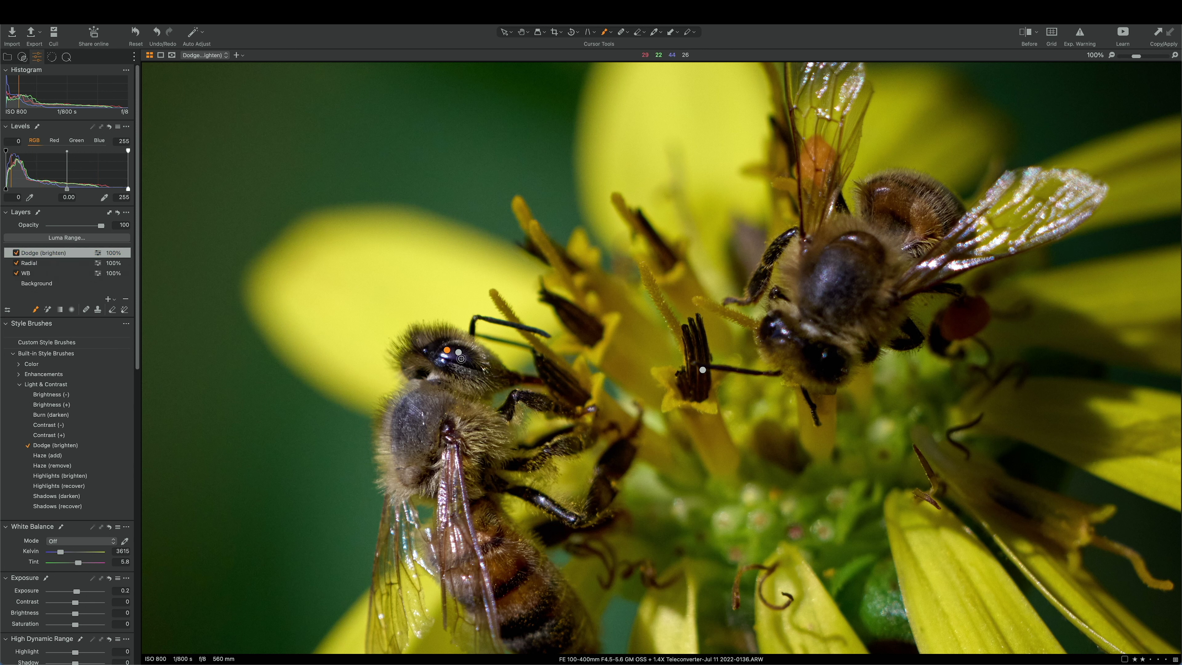
# Toggle the Dodge (brighten) layer off and on to compare, leaving it enabled
pyautogui.click(441, 349)
pyautogui.click(16, 254)
pyautogui.click(17, 253)
pyautogui.click(16, 253)
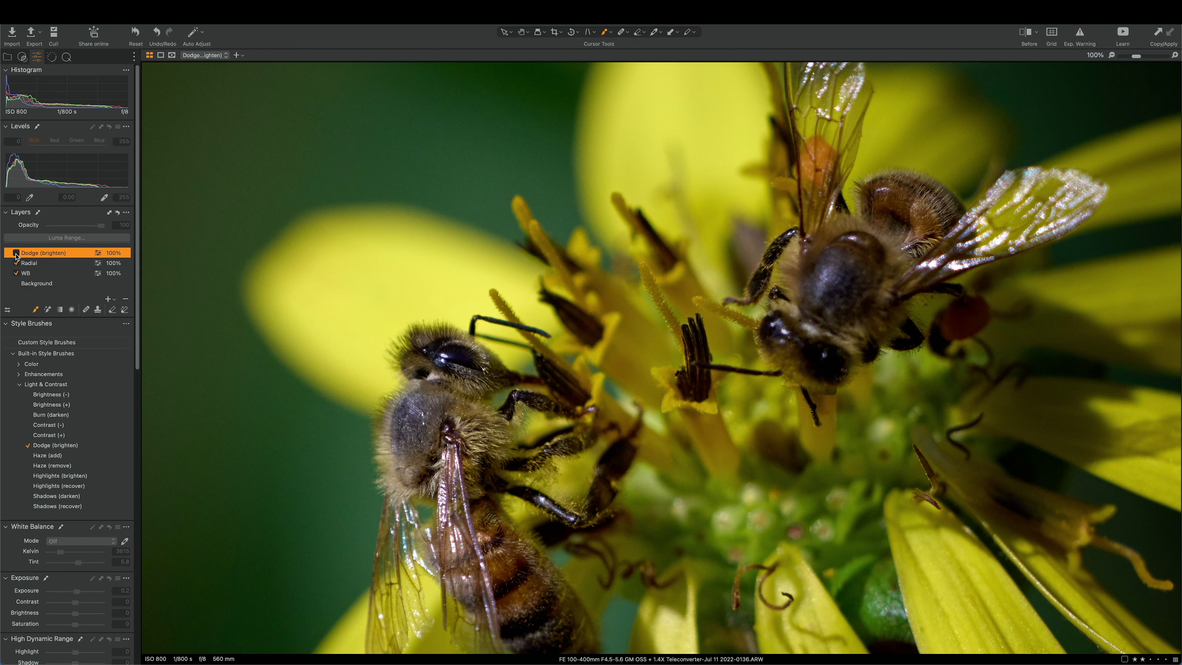
pyautogui.rightClick(27, 256)
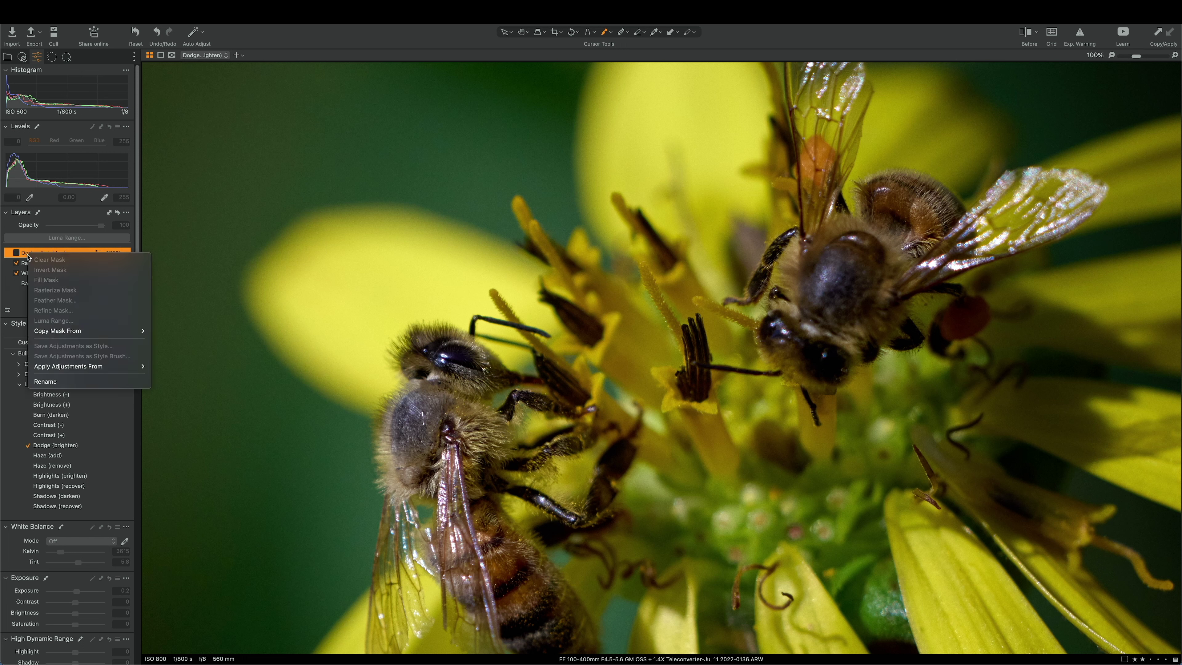
pyautogui.click(16, 254)
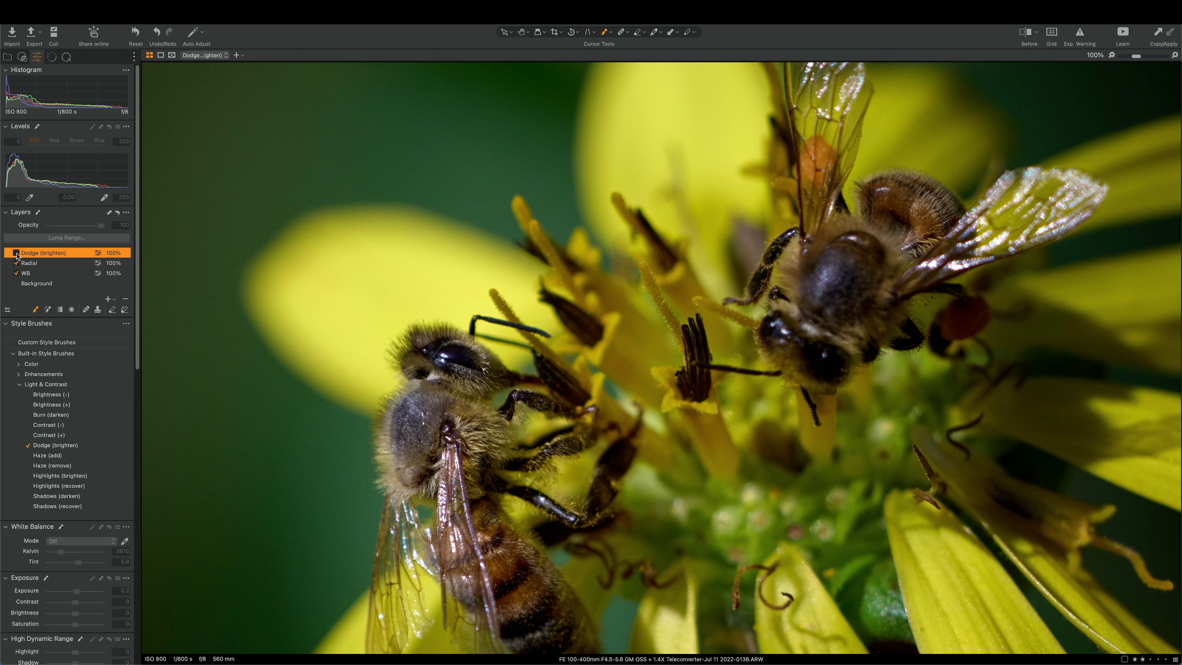
pyautogui.rightClick(42, 252)
pyautogui.click(7, 266)
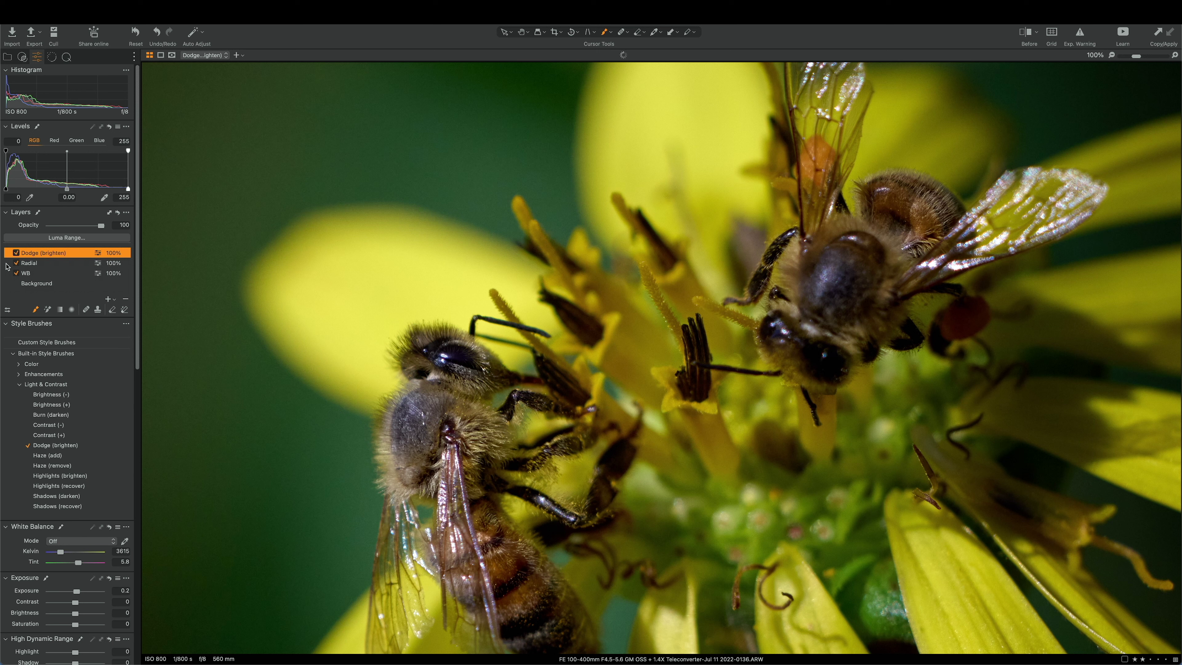
# Fit the photo to the viewer and place a Shadows (recover) brush spot on the upper bee
pyautogui.press('super+0')
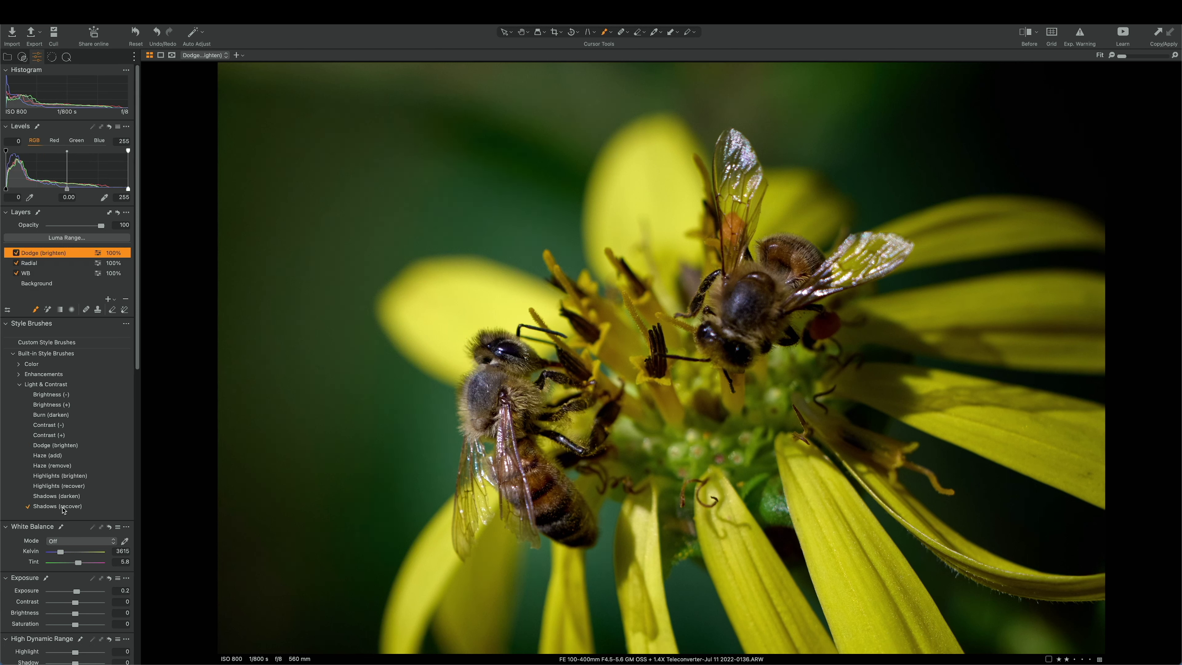
pyautogui.rightClick(682, 471)
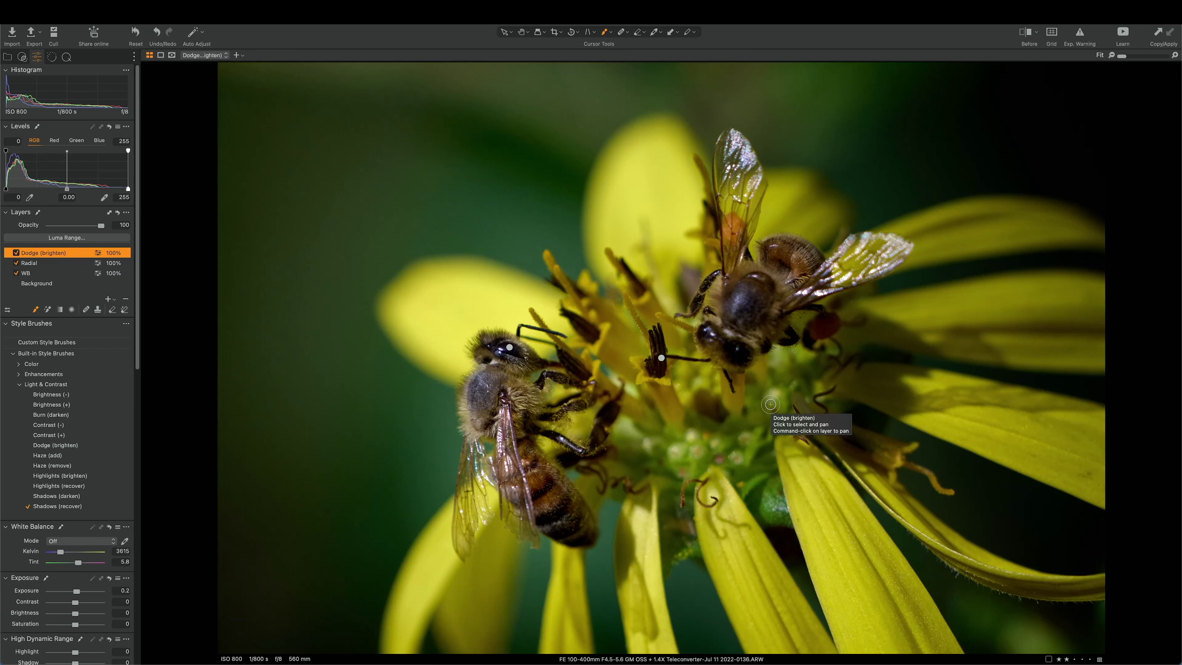
pyautogui.click(753, 316)
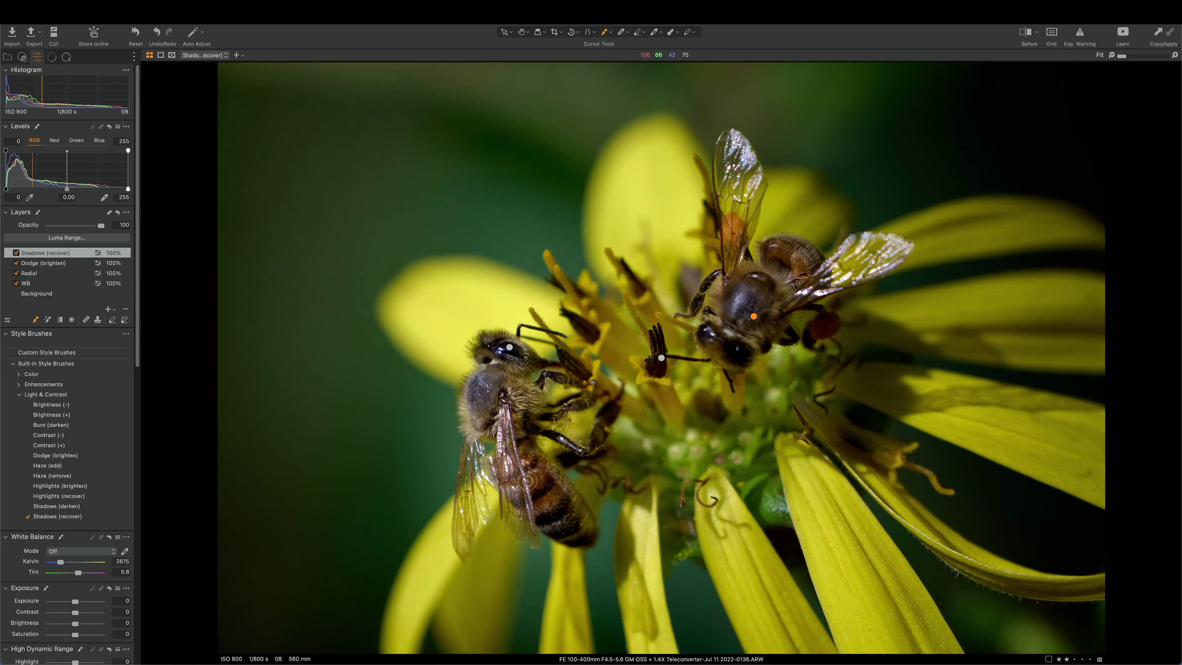
# Brush Shadows (recover) over the lower bee's abdomen and the upper bee
pyautogui.moveTo(560, 530)
pyautogui.mouseDown()
pyautogui.moveTo(535, 484)
pyautogui.moveTo(522, 499)
pyautogui.moveTo(531, 462)
pyautogui.moveTo(518, 518)
pyautogui.moveTo(529, 541)
pyautogui.moveTo(534, 461)
pyautogui.moveTo(549, 560)
pyautogui.moveTo(559, 560)
pyautogui.moveTo(518, 469)
pyautogui.moveTo(531, 466)
pyautogui.moveTo(557, 524)
pyautogui.mouseUp()
pyautogui.moveTo(773, 263)
pyautogui.mouseDown()
pyautogui.moveTo(784, 229)
pyautogui.moveTo(801, 241)
pyautogui.moveTo(763, 251)
pyautogui.moveTo(773, 270)
pyautogui.mouseUp()
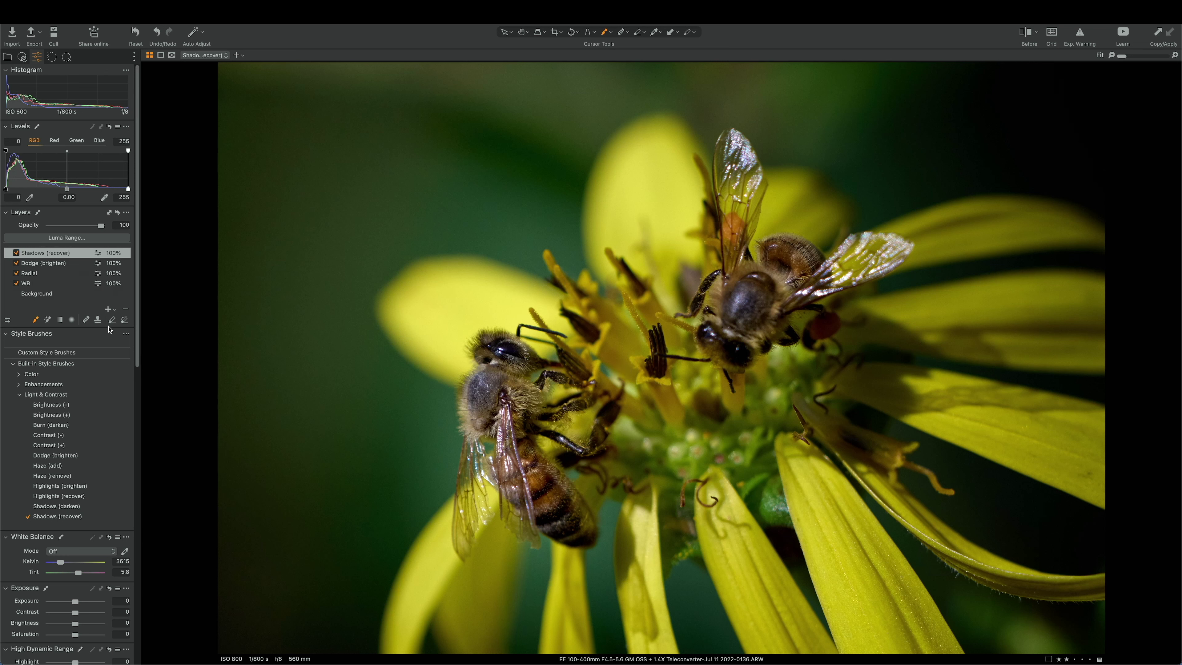
pyautogui.click(112, 320)
pyautogui.rightClick(589, 360)
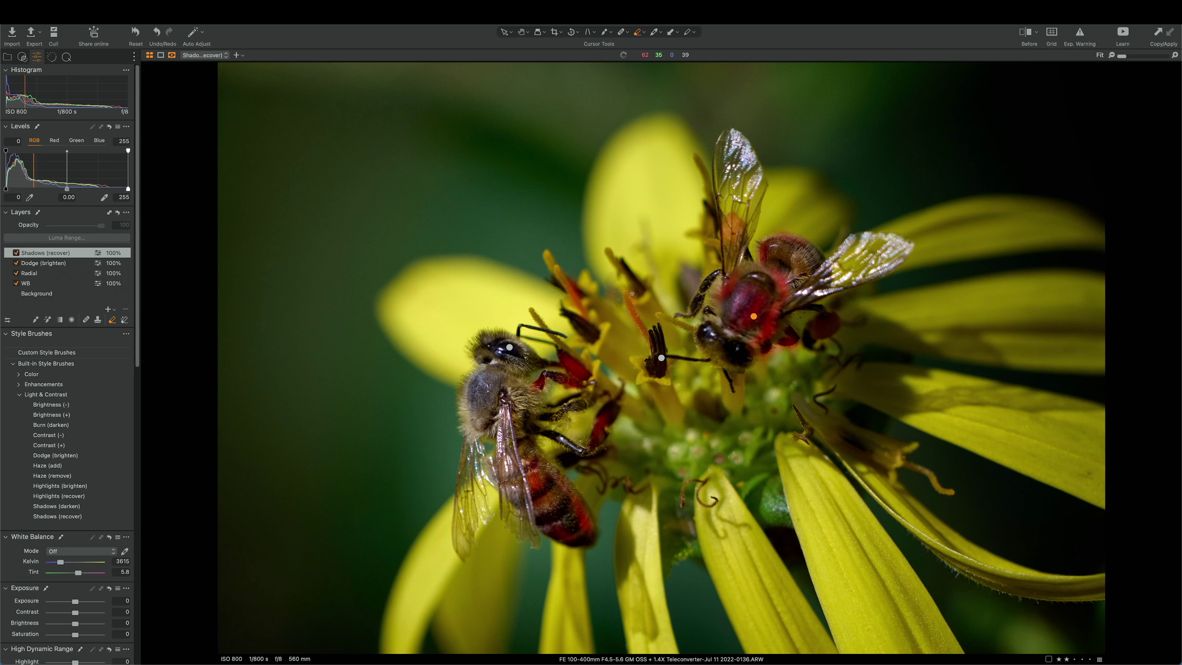
# Set a soft eraser with Hardness 0 and Flow 66, then hide the red mask overlay
pyautogui.rightClick(640, 307)
pyautogui.rightClick(782, 360)
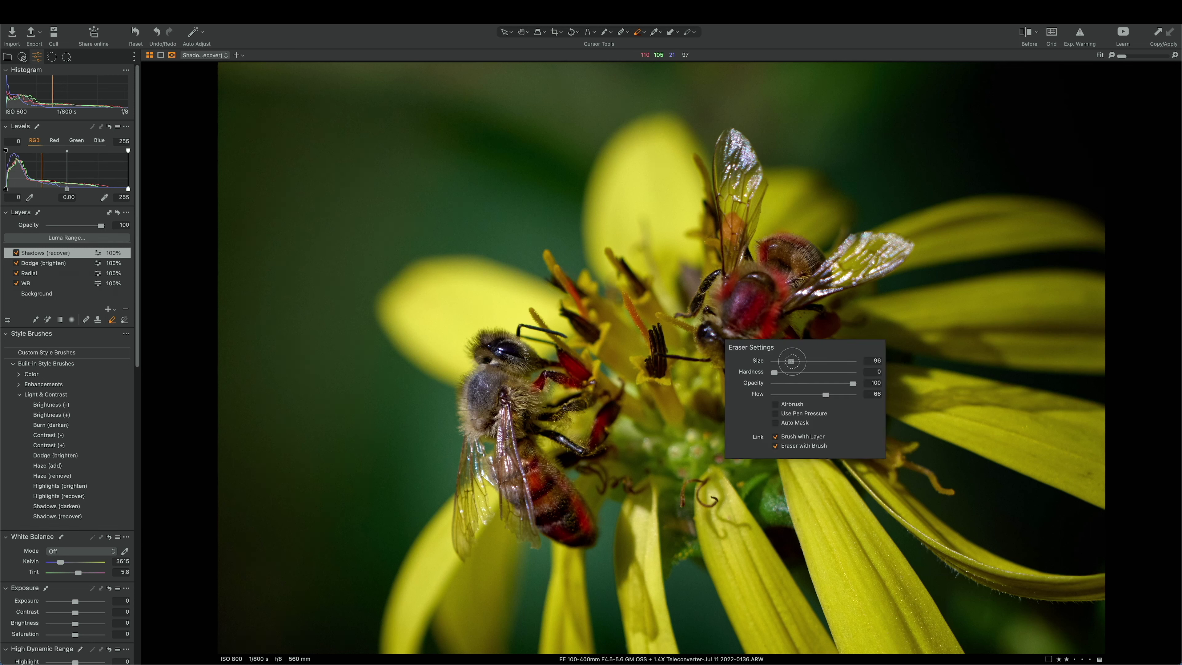
pyautogui.press('Escape')
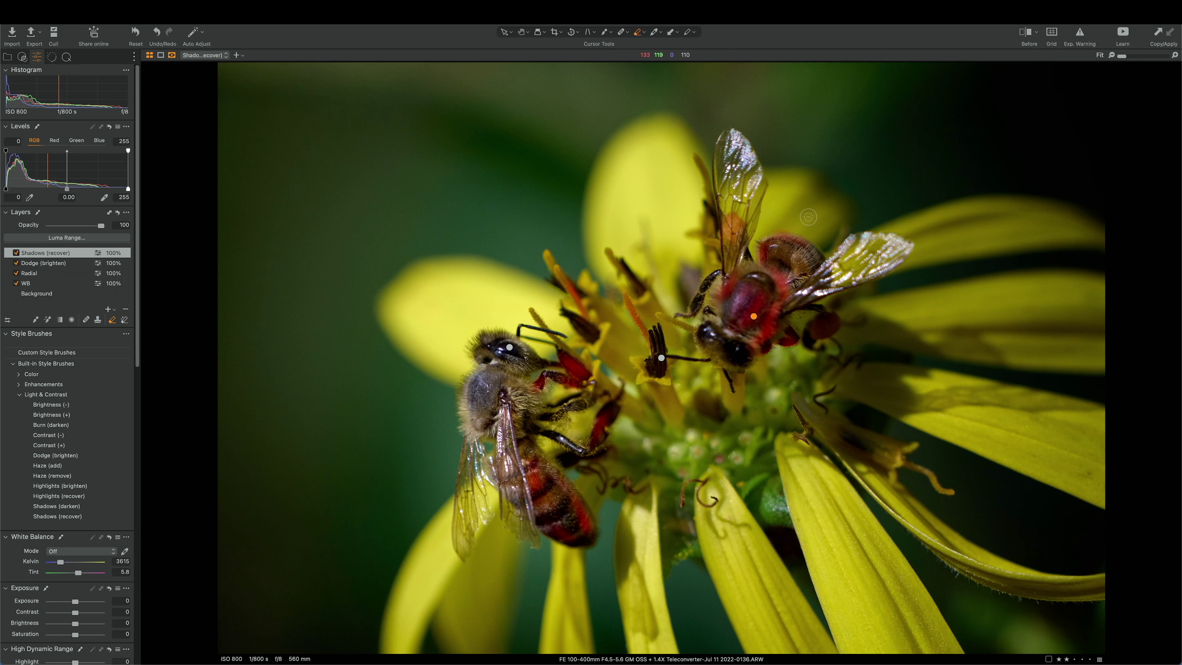
pyautogui.click(671, 446)
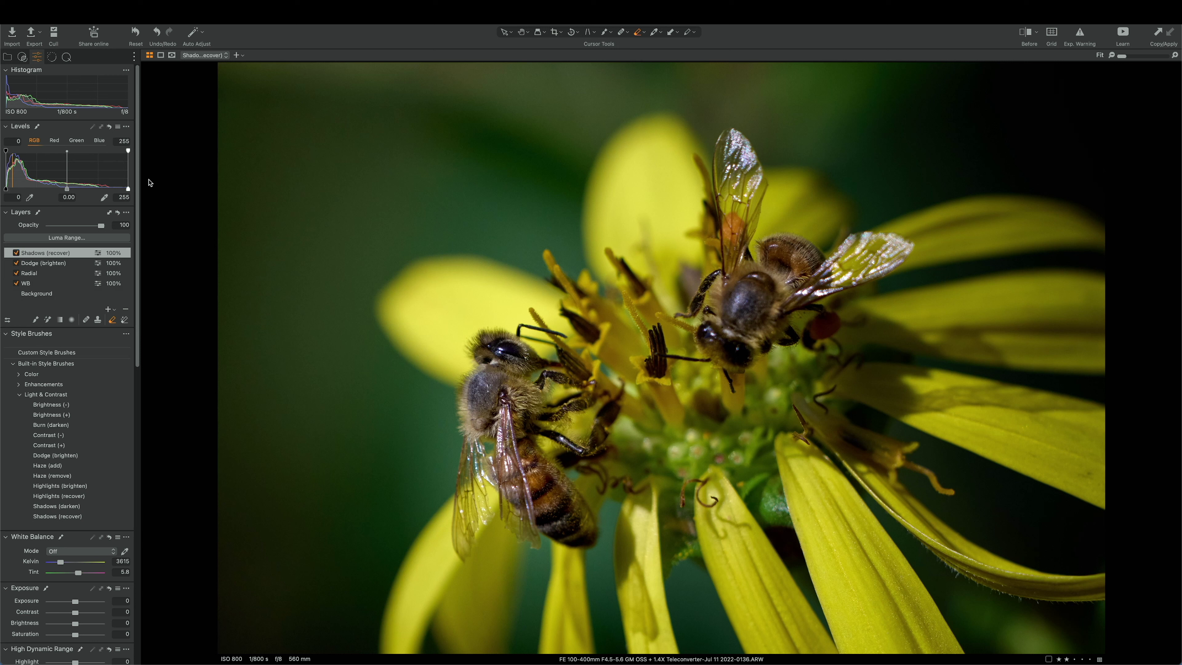
# Toggle the Shadows (recover) layer off and on, then turn on Exp. Warning
pyautogui.click(16, 252)
pyautogui.click(16, 253)
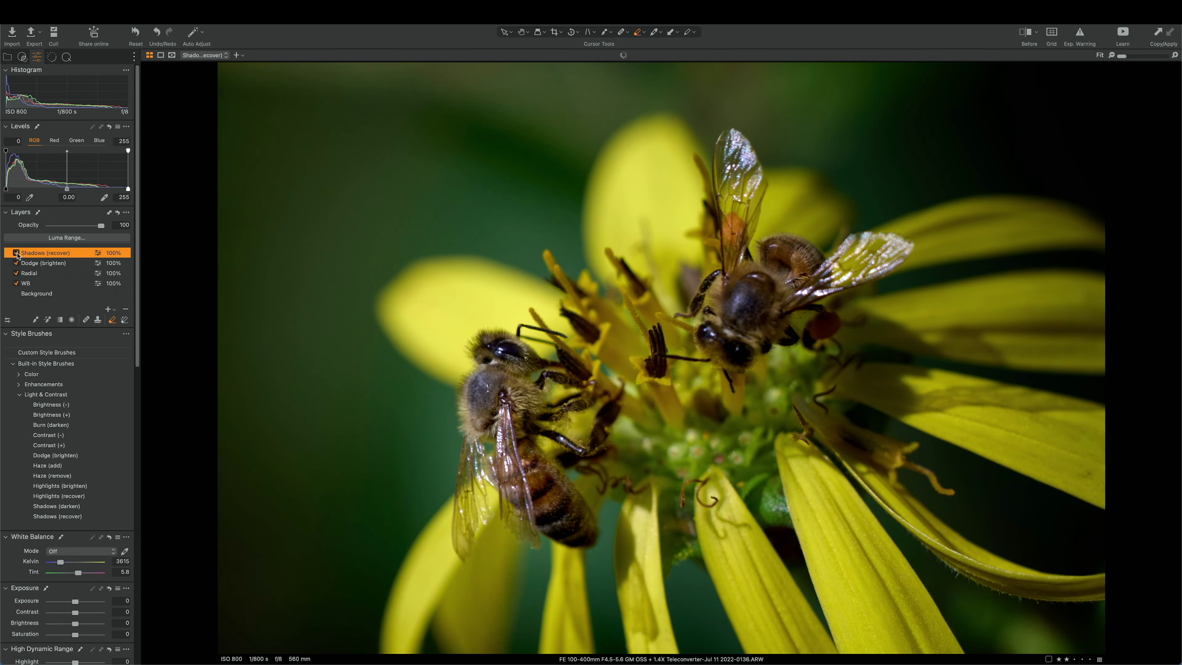
pyautogui.click(1080, 36)
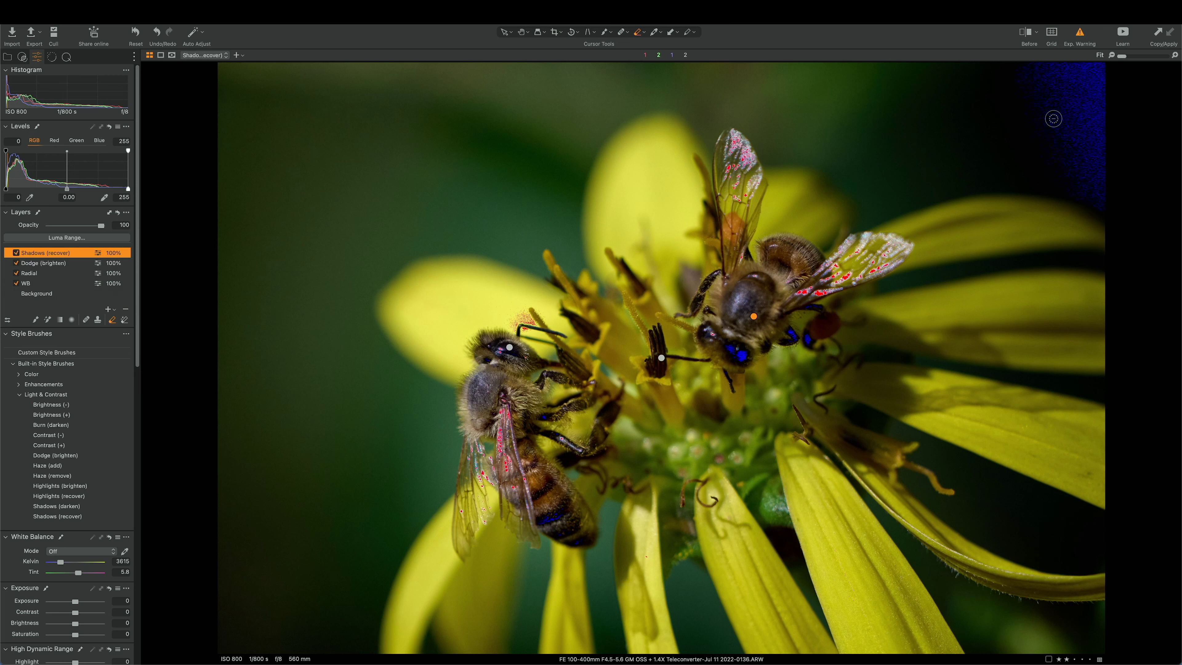
pyautogui.click(1080, 32)
pyautogui.click(108, 309)
# Set Adjustment Layer 1's brightness to -36 and brush it over the dark left background
pyautogui.moveTo(75, 633); pyautogui.dragTo(56, 634)
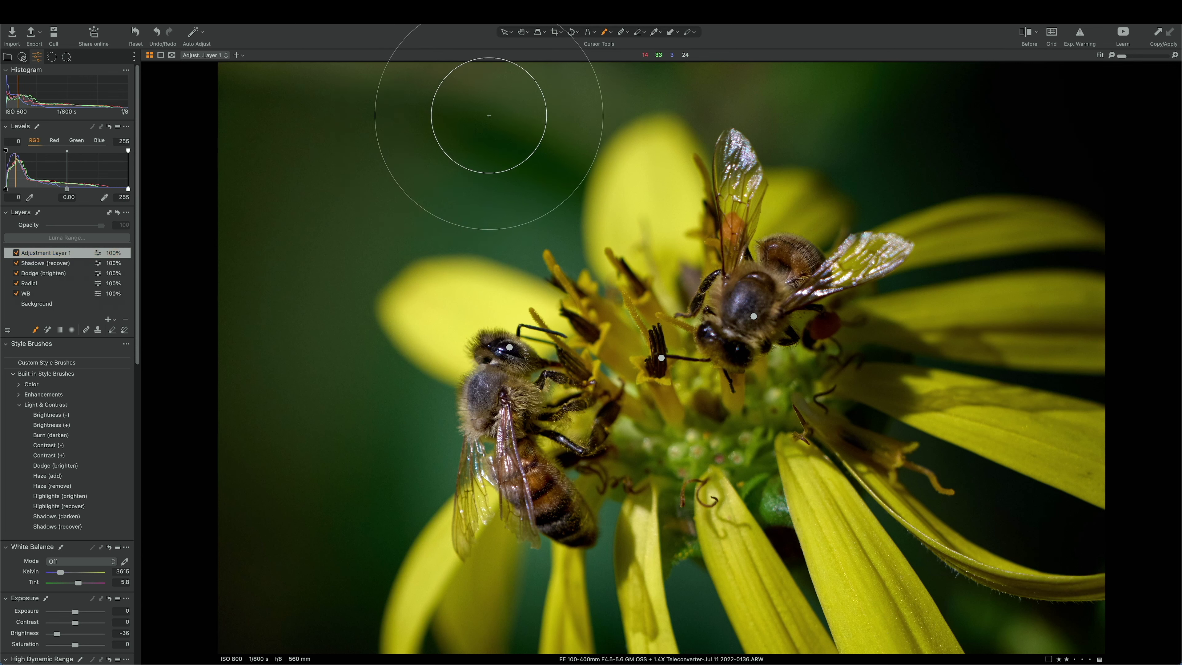
pyautogui.click(463, 127)
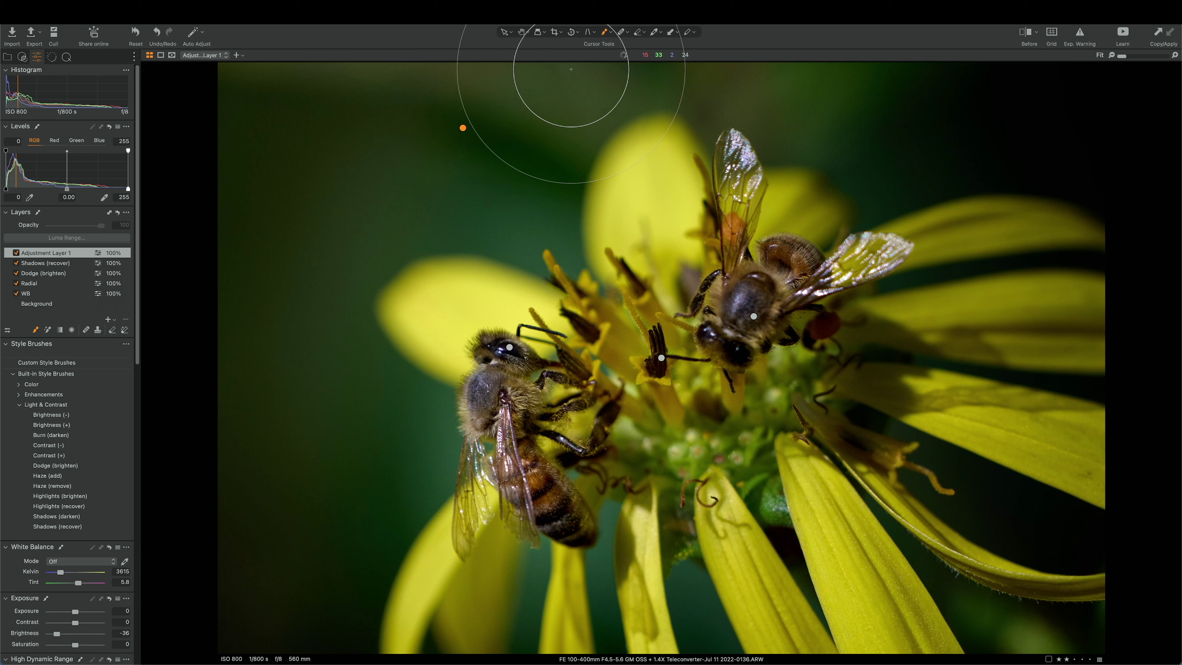
pyautogui.moveTo(291, 477)
pyautogui.mouseDown()
pyautogui.moveTo(246, 237)
pyautogui.moveTo(285, 264)
pyautogui.moveTo(317, 520)
pyautogui.moveTo(247, 471)
pyautogui.mouseUp()
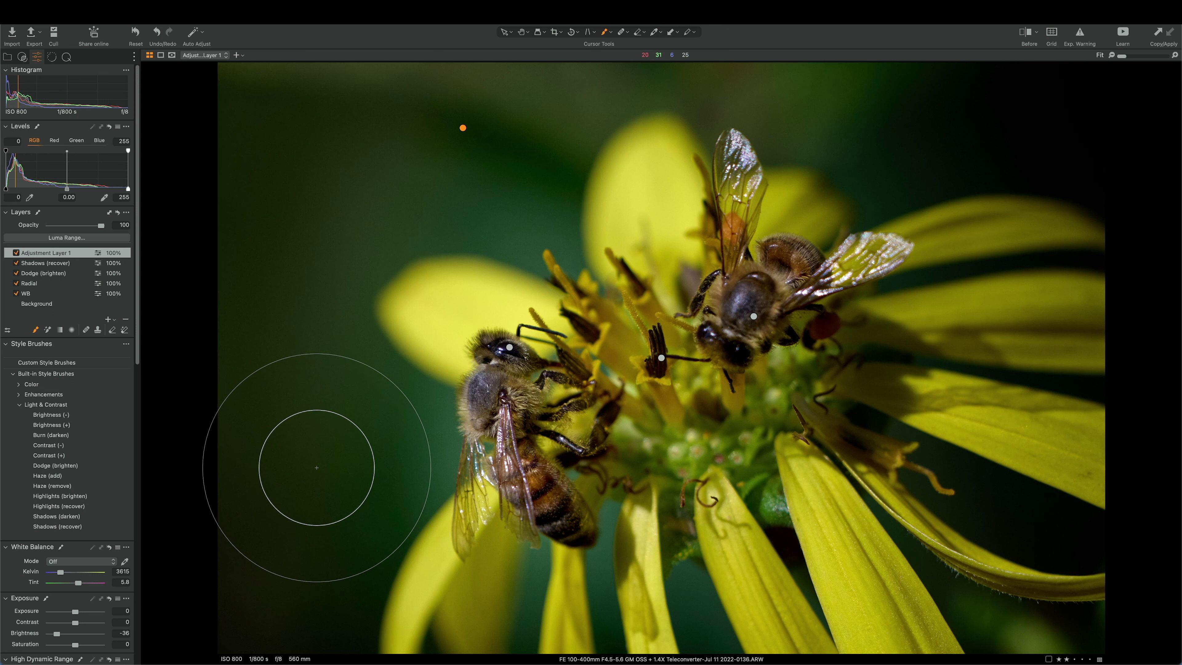
# Add Adjustment Layer 2 and fill its mask over the whole image
pyautogui.click(108, 319)
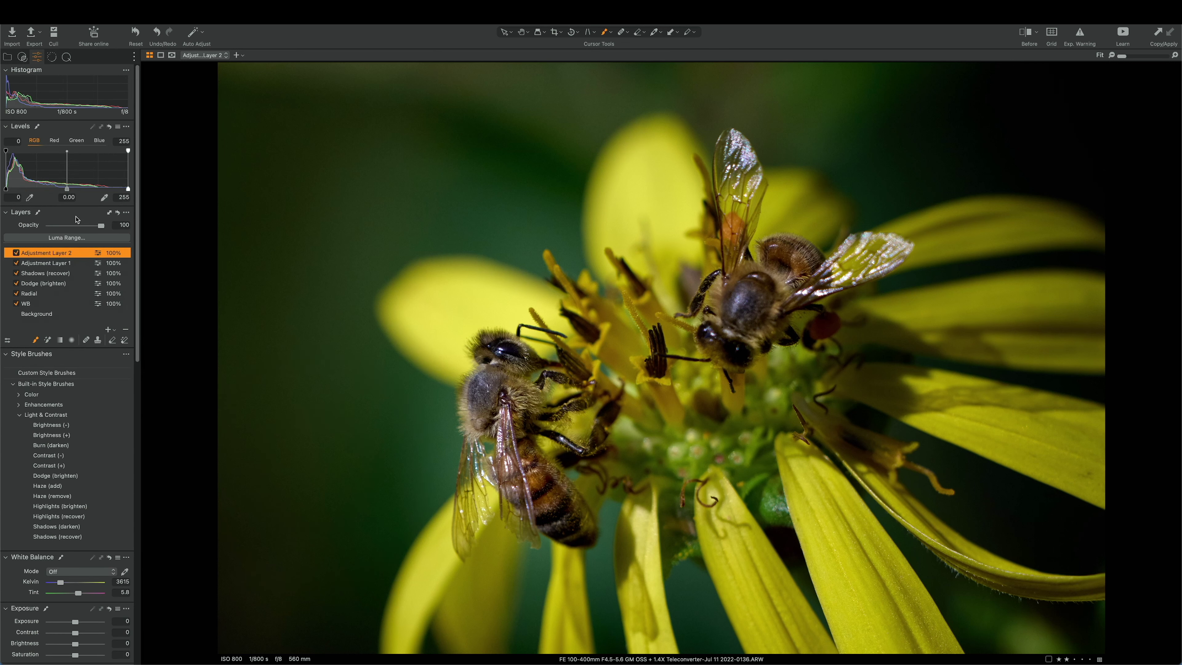
pyautogui.rightClick(65, 256)
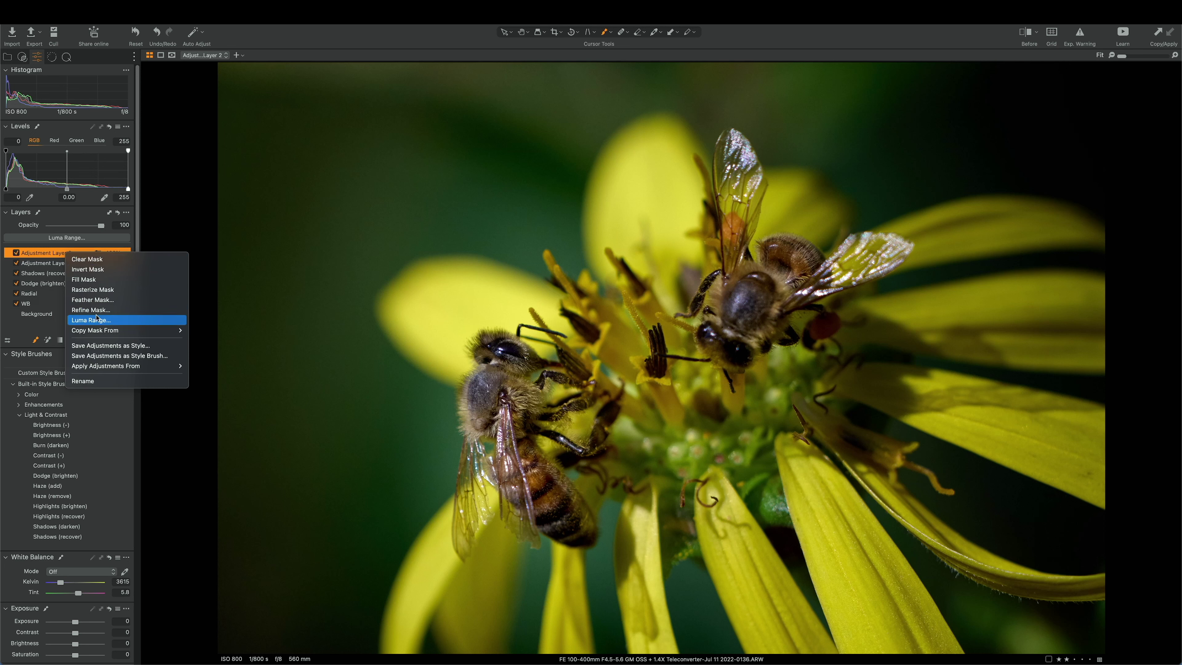
pyautogui.click(100, 280)
# In Color Editor Advanced, pick and widen the green background range, setting hue 3.9 and saturation 2
pyautogui.scroll(-3, 103, 484)
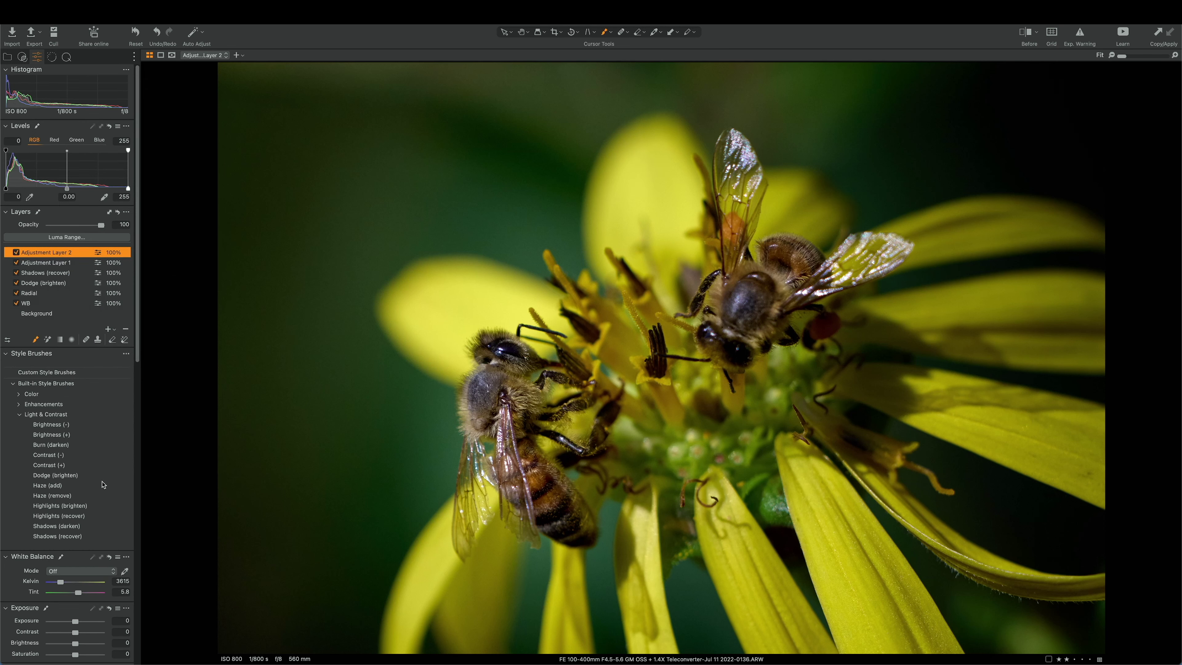
pyautogui.scroll(-10, 103, 484)
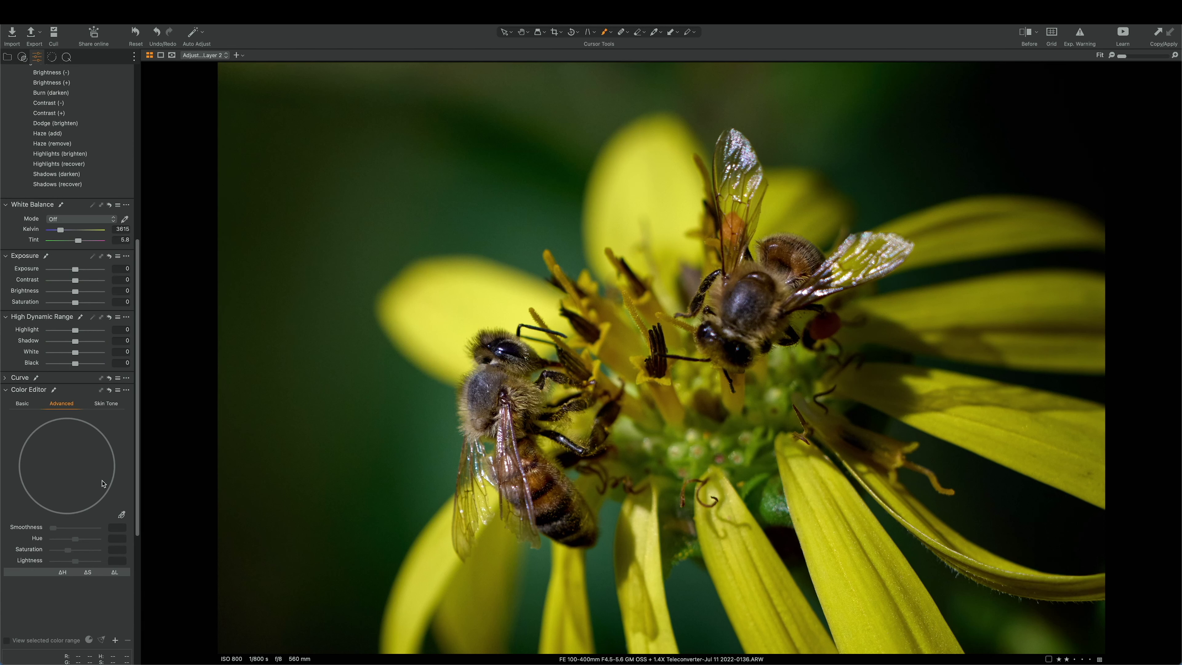
pyautogui.click(121, 514)
pyautogui.click(288, 279)
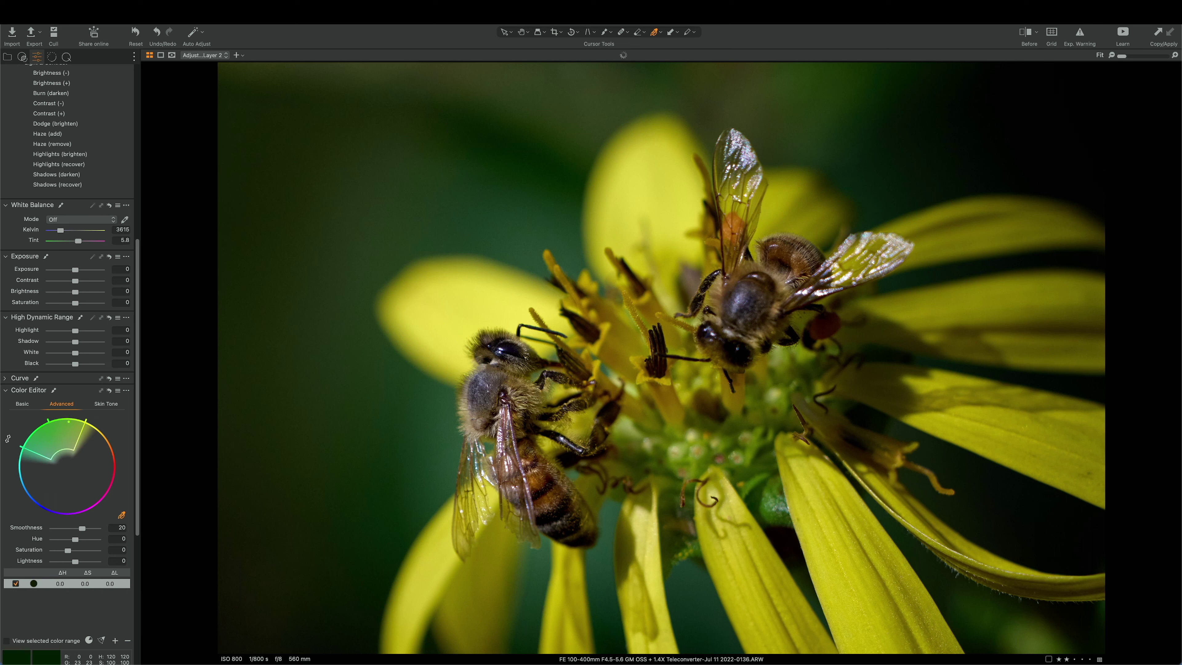
pyautogui.moveTo(38, 430)
pyautogui.mouseDown()
pyautogui.moveTo(31, 454)
pyautogui.moveTo(70, 433)
pyautogui.mouseUp()
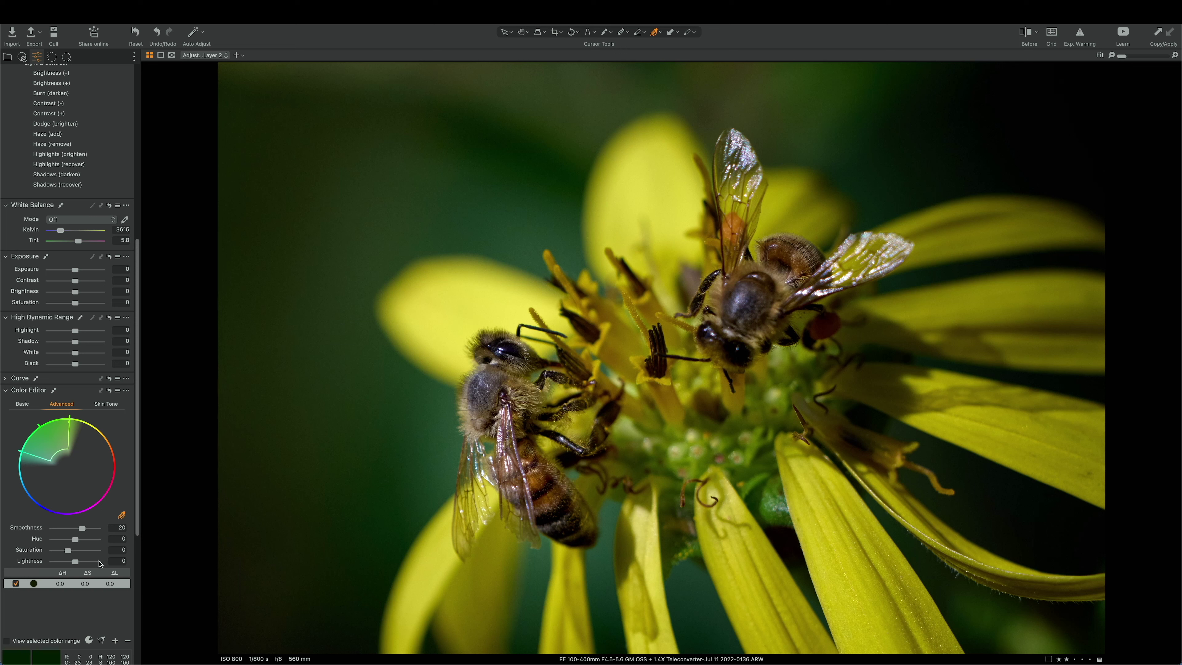
pyautogui.moveTo(75, 540)
pyautogui.mouseDown()
pyautogui.moveTo(57, 540)
pyautogui.moveTo(138, 551)
pyautogui.moveTo(2, 553)
pyautogui.moveTo(103, 556)
pyautogui.moveTo(72, 547)
pyautogui.mouseUp()
pyautogui.moveTo(72, 540); pyautogui.dragTo(71, 555)
pyautogui.doubleClick(108, 551)
pyautogui.write('2')
pyautogui.press('Return')
# Drag the green range's Lightness slider down to -15
pyautogui.moveTo(74, 562); pyautogui.dragTo(76, 565)
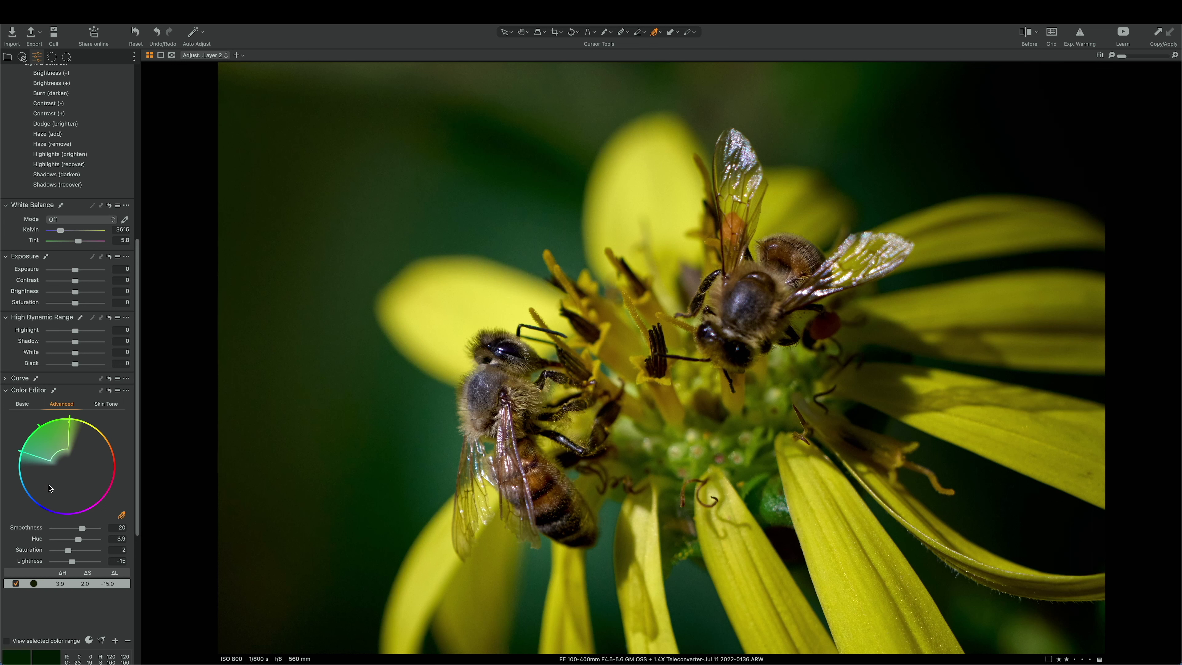
# Tint the background layer toward yellow-orange on the Color Balance Master wheel and lower its luminance arc
pyautogui.scroll(-10, 50, 487)
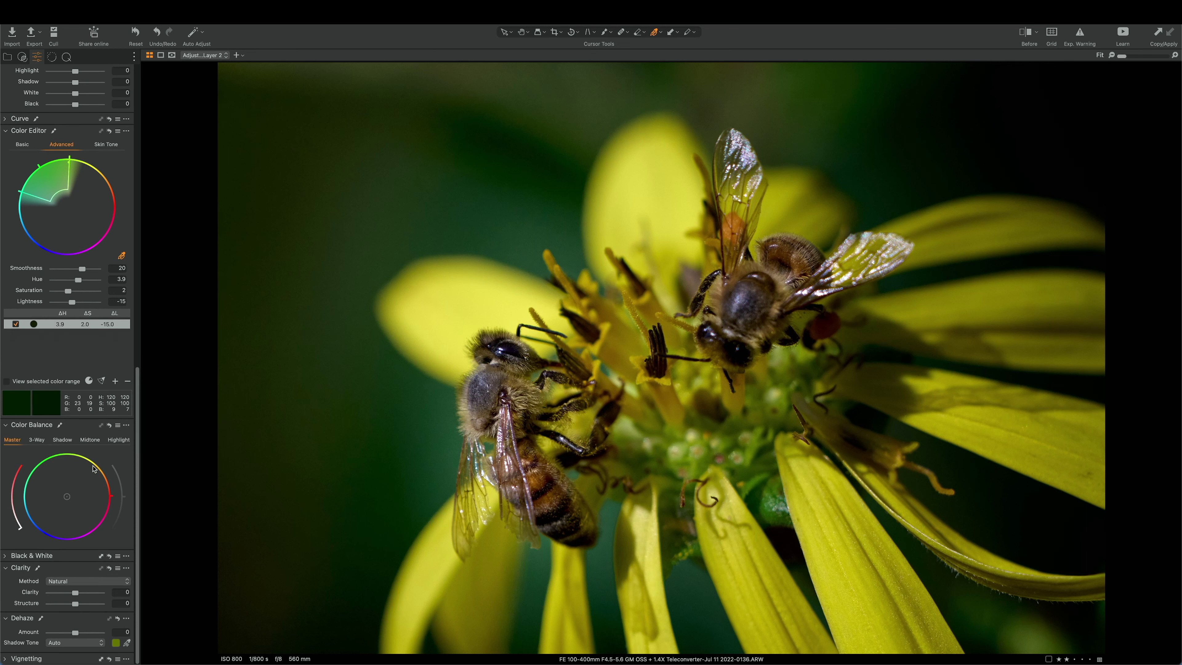
pyautogui.moveTo(67, 497); pyautogui.dragTo(170, 454)
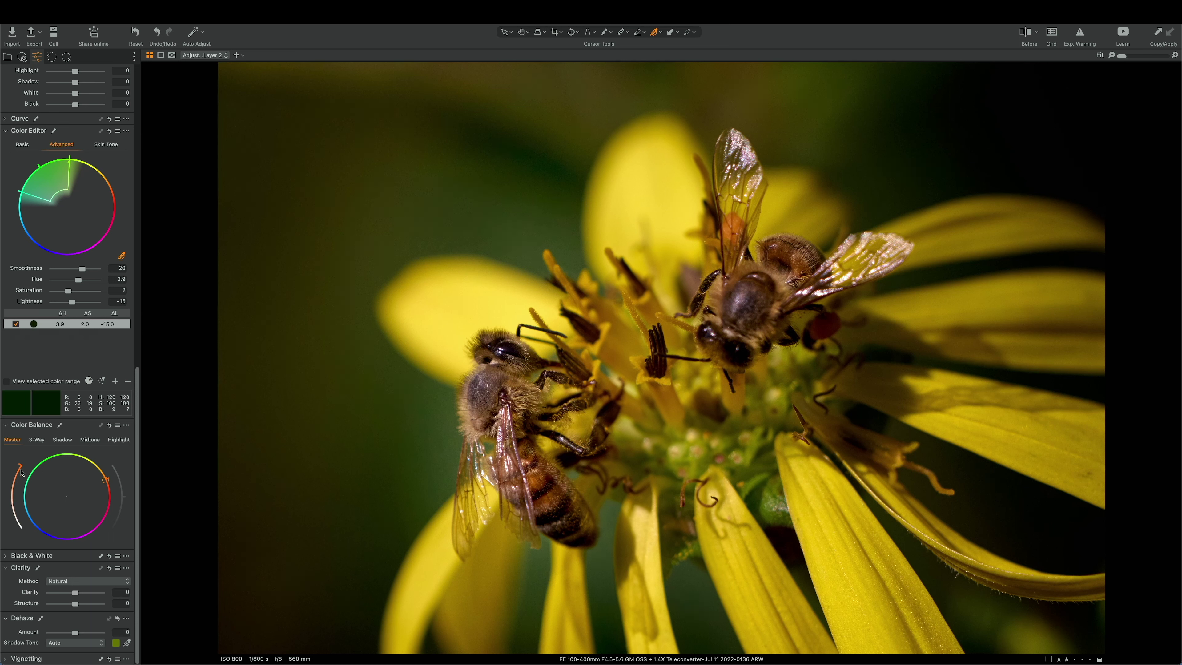
pyautogui.moveTo(21, 466); pyautogui.dragTo(9, 532)
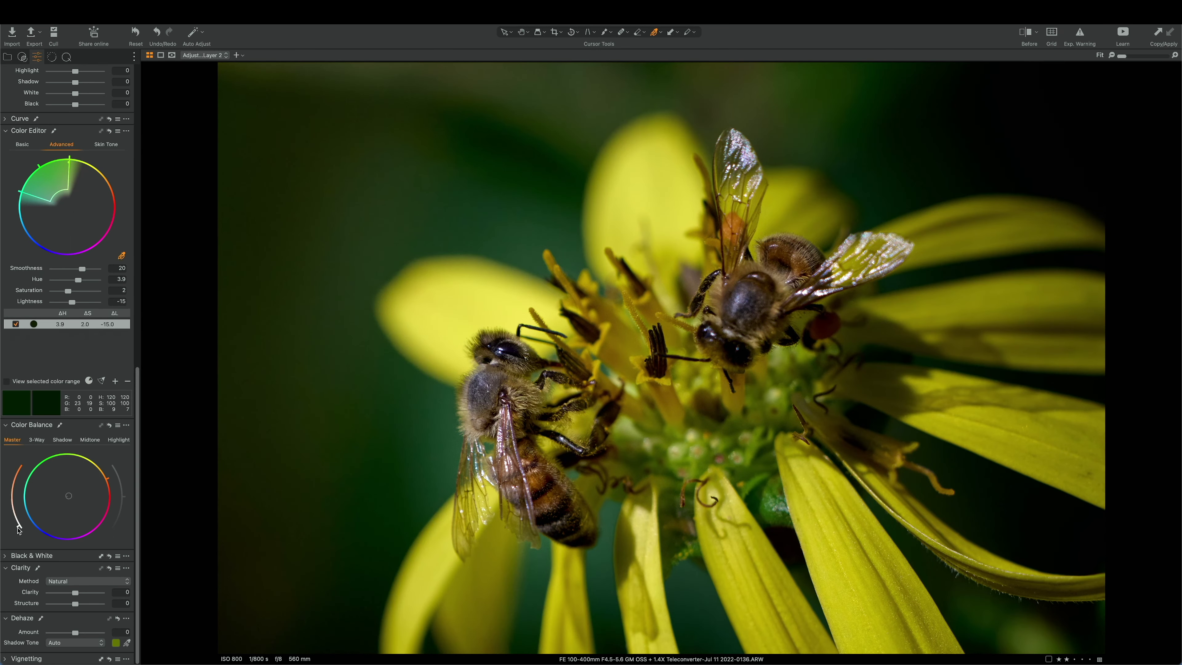
pyautogui.moveTo(17, 528); pyautogui.dragTo(17, 525)
# Toggle the Color Balance adjustment off and on twice to compare before and after
pyautogui.click(110, 426)
pyautogui.click(110, 425)
pyautogui.click(110, 425)
pyautogui.click(109, 425)
# Show the browser and send the bee thumbnail to Adobe Photoshop 2023 as an edit variant
pyautogui.click(270, 12)
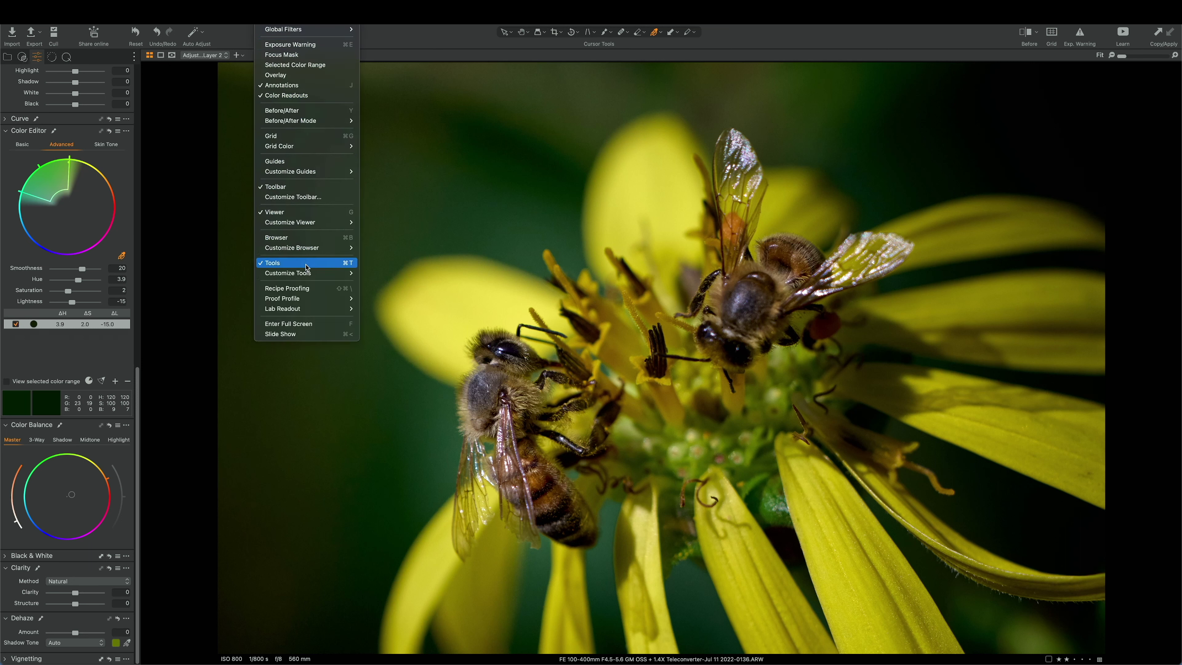
pyautogui.click(312, 236)
pyautogui.rightClick(1132, 574)
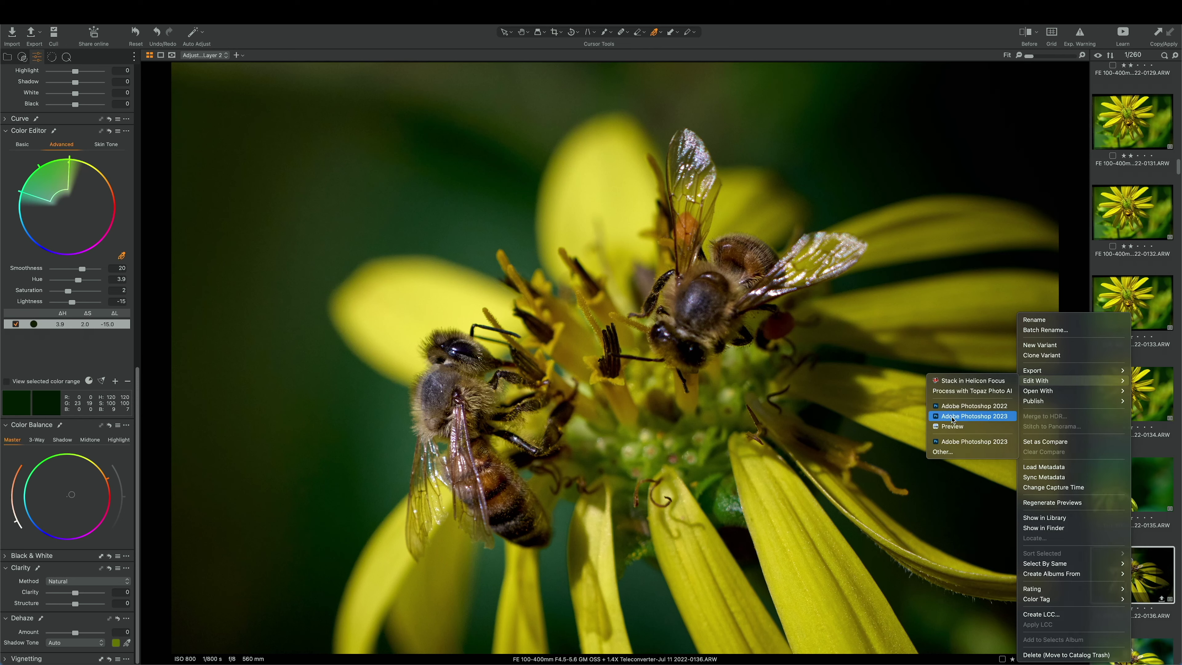
pyautogui.click(971, 414)
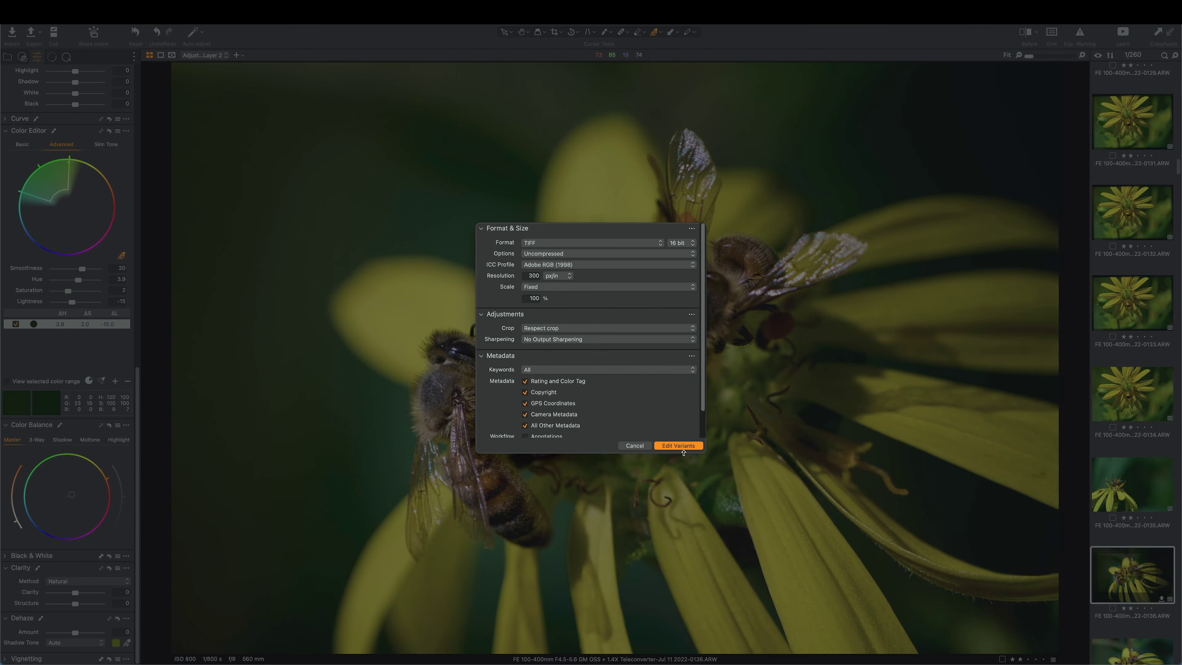
pyautogui.click(680, 446)
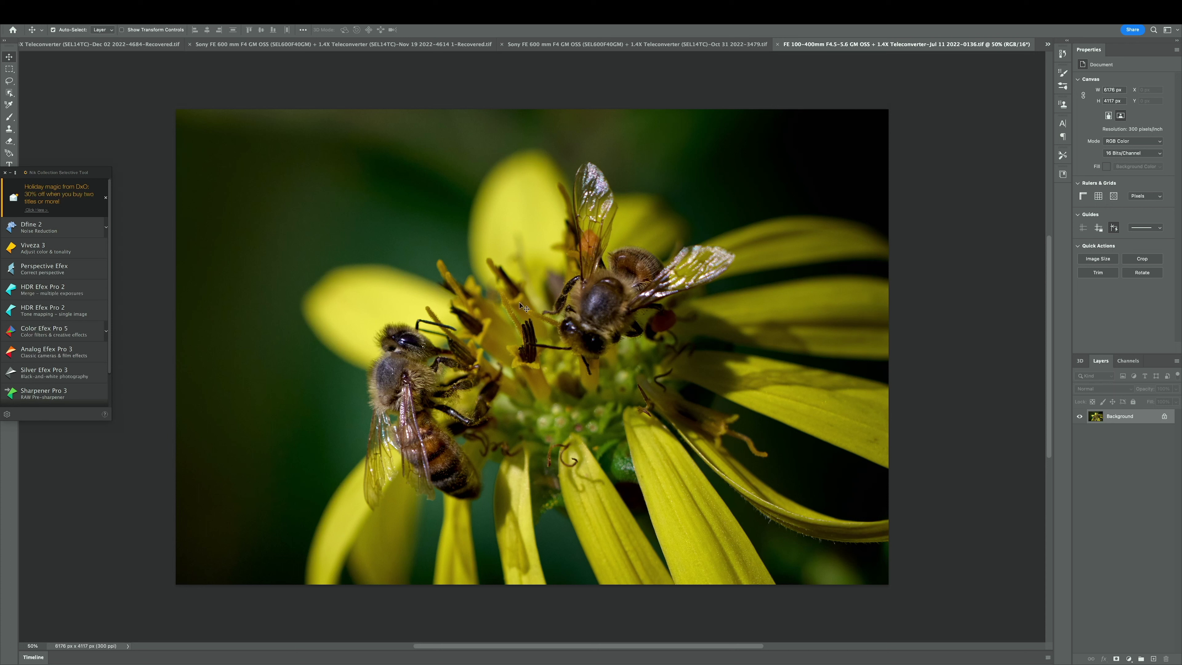
# Duplicate the Background layer as Background copy
pyautogui.rightClick(1107, 418)
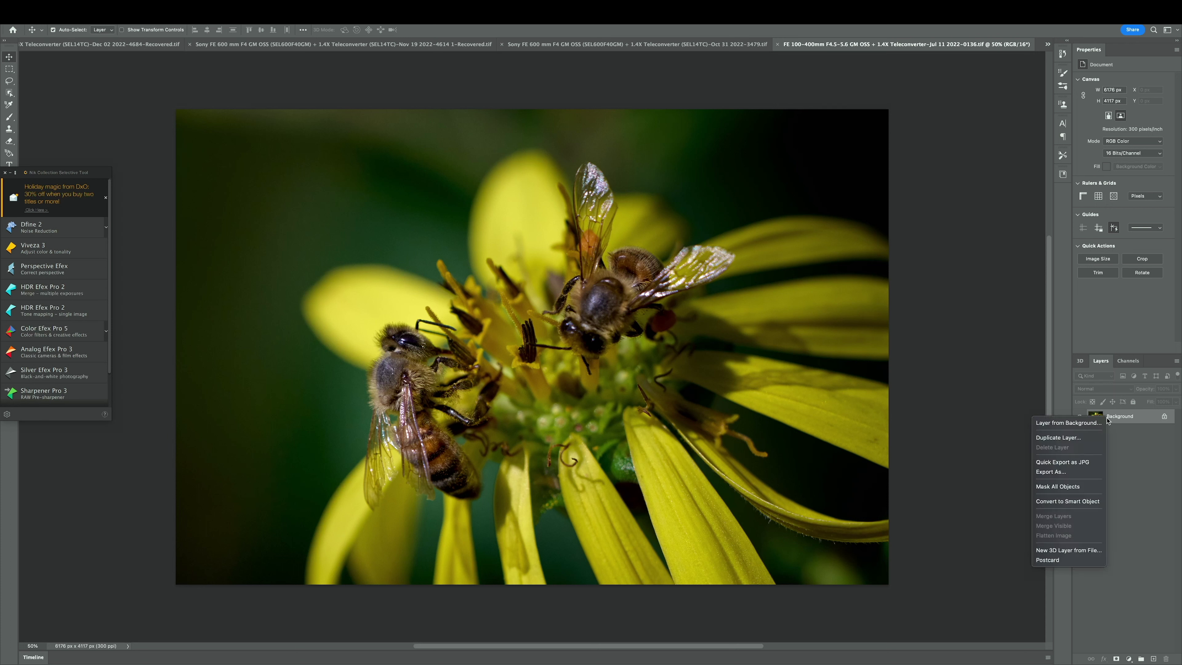
pyautogui.click(1084, 438)
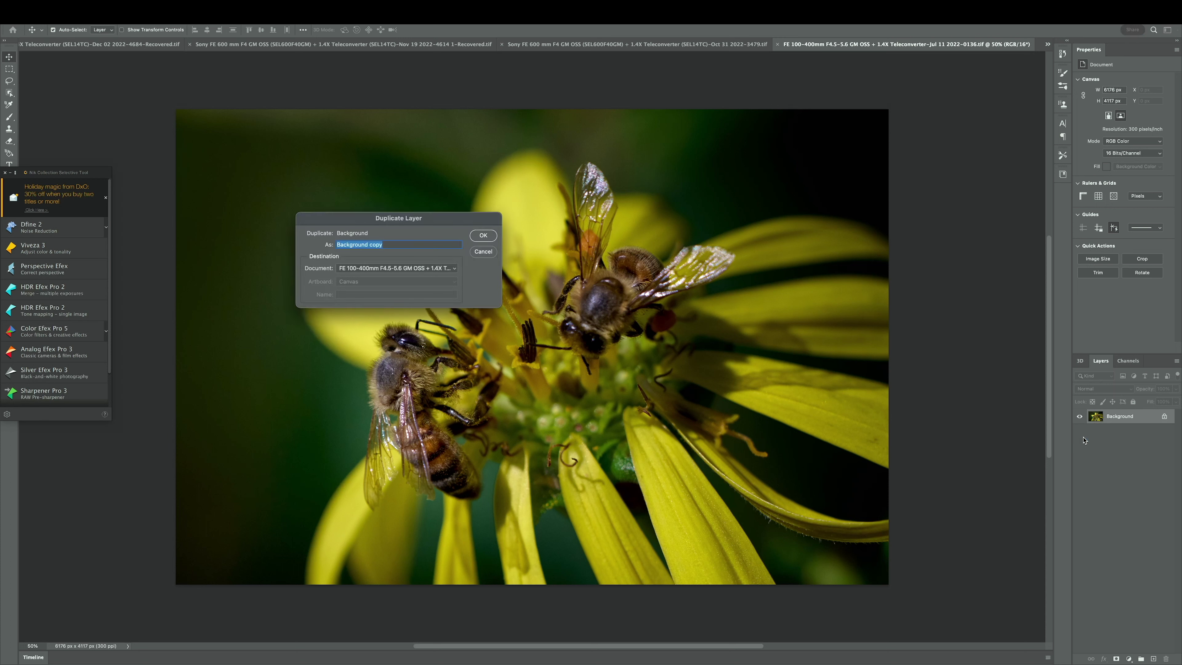
pyautogui.click(484, 236)
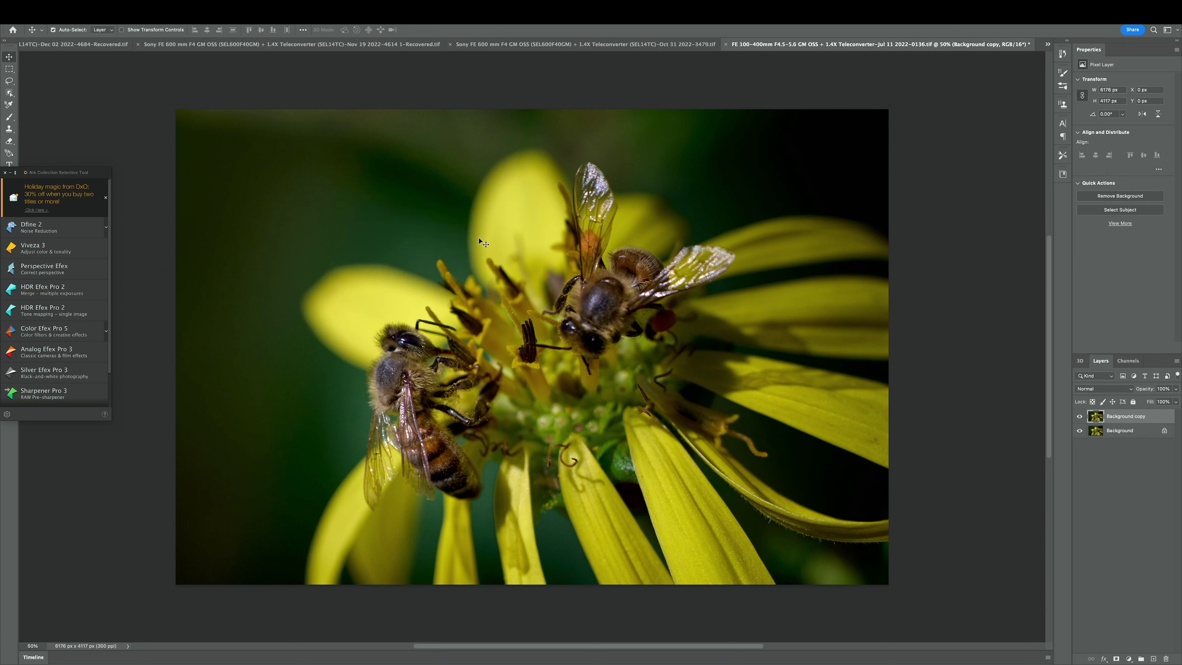
# Apply Auto Contrast and then Auto Color to the Background copy layer
pyautogui.click(109, 12)
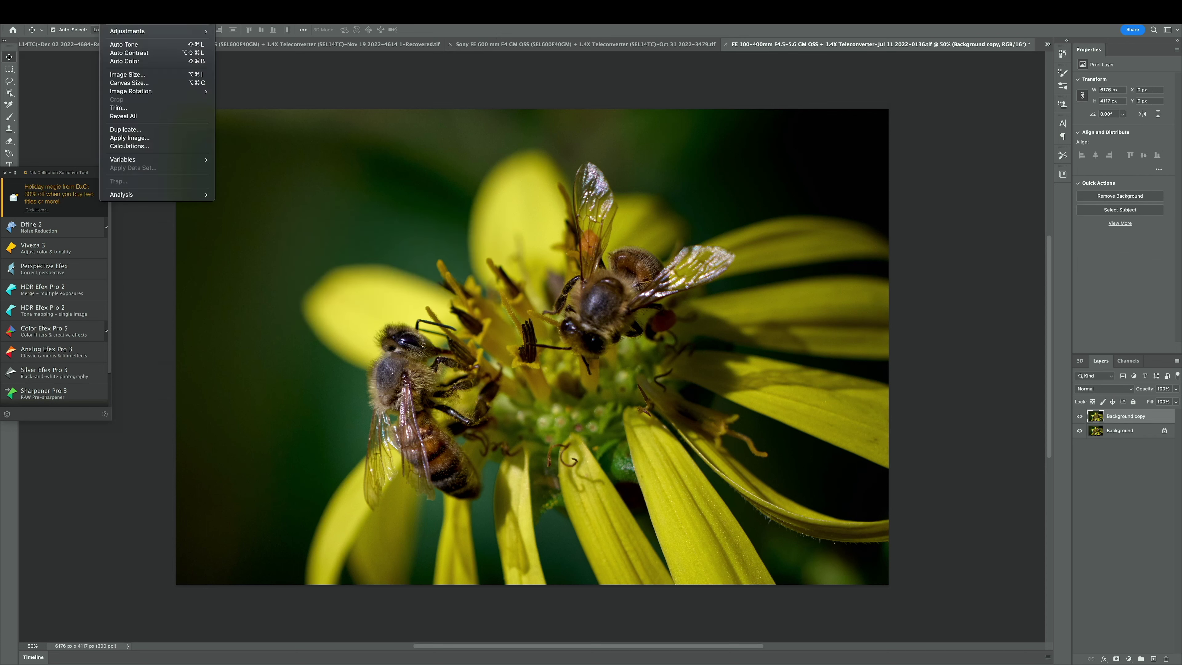
pyautogui.click(140, 48)
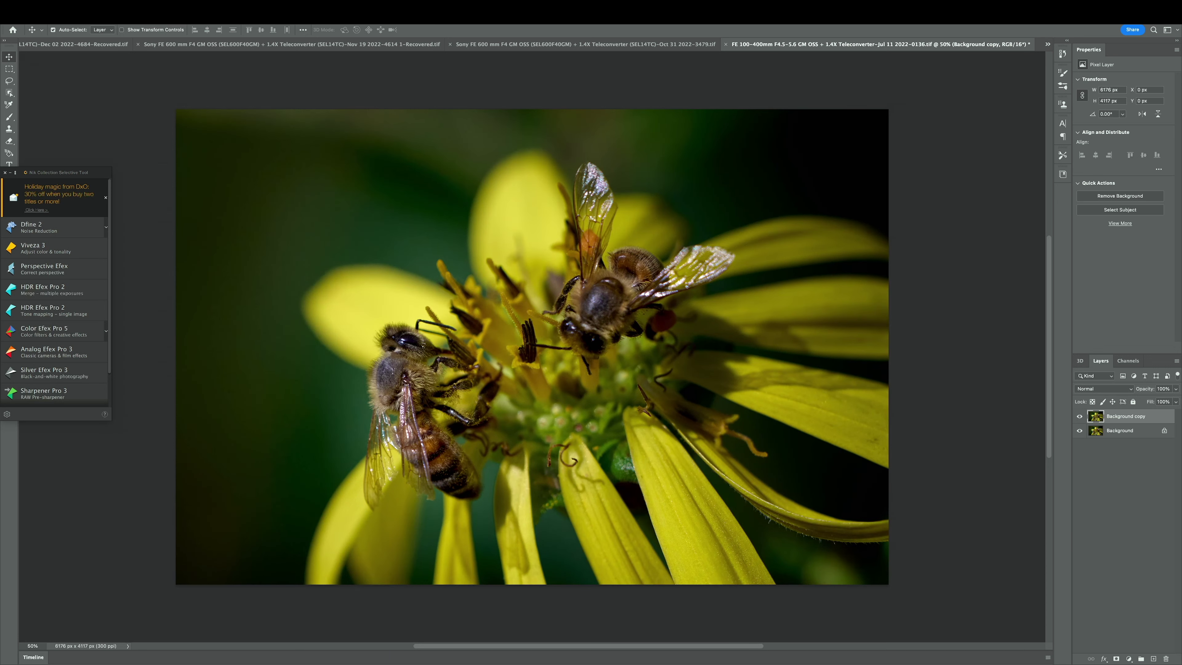
pyautogui.click(109, 12)
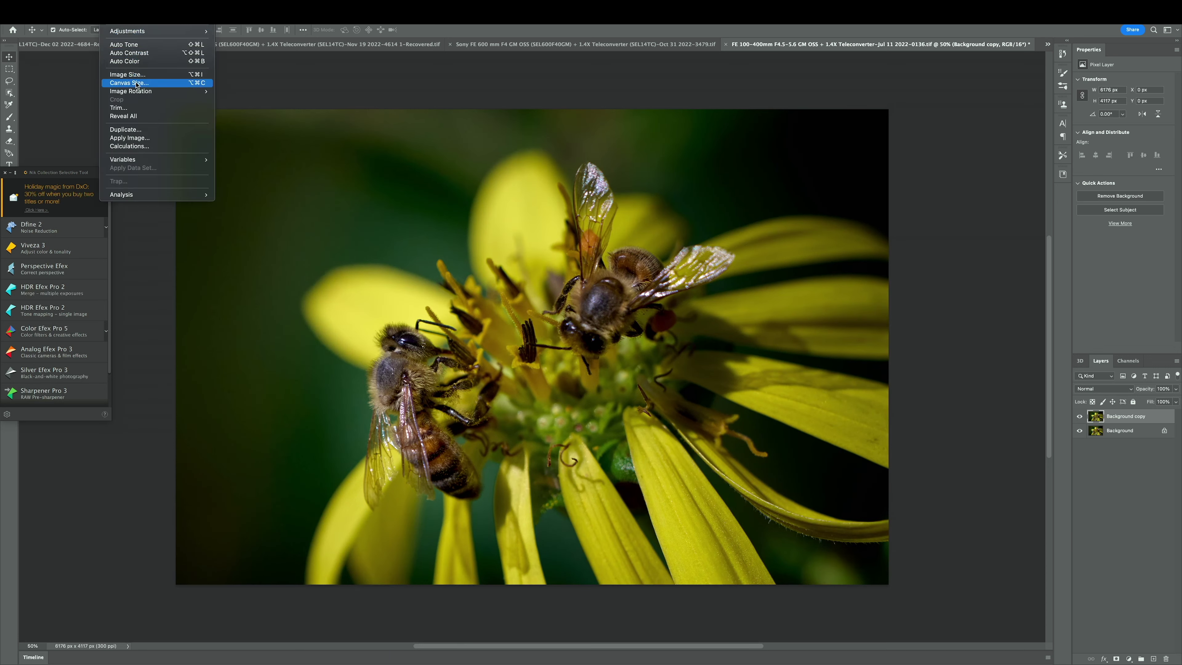
pyautogui.click(145, 62)
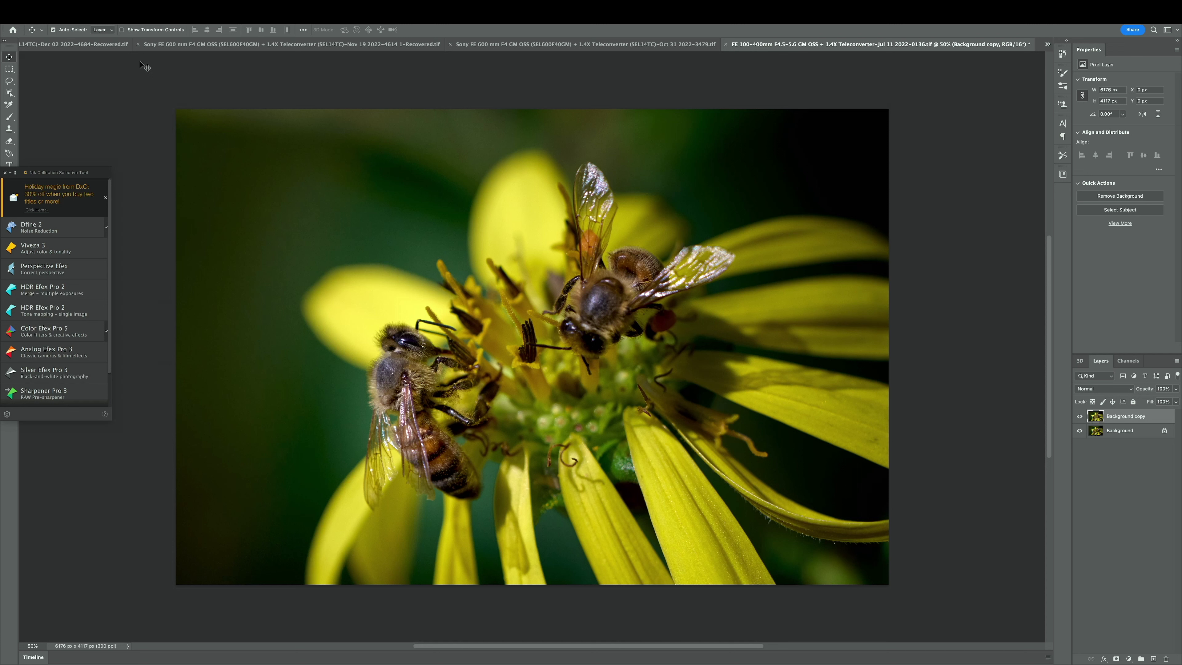
# Delete the adjusted Background copy and create a fresh duplicate of Background
pyautogui.click(112, 12)
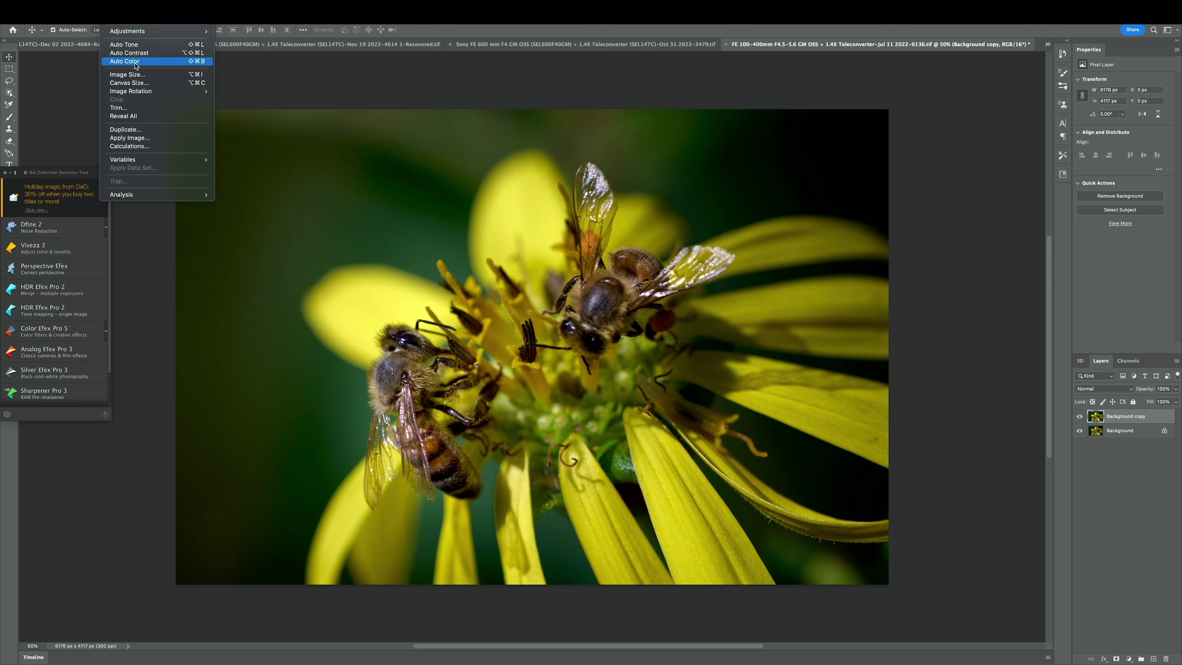
pyautogui.press('Escape')
pyautogui.press('Delete')
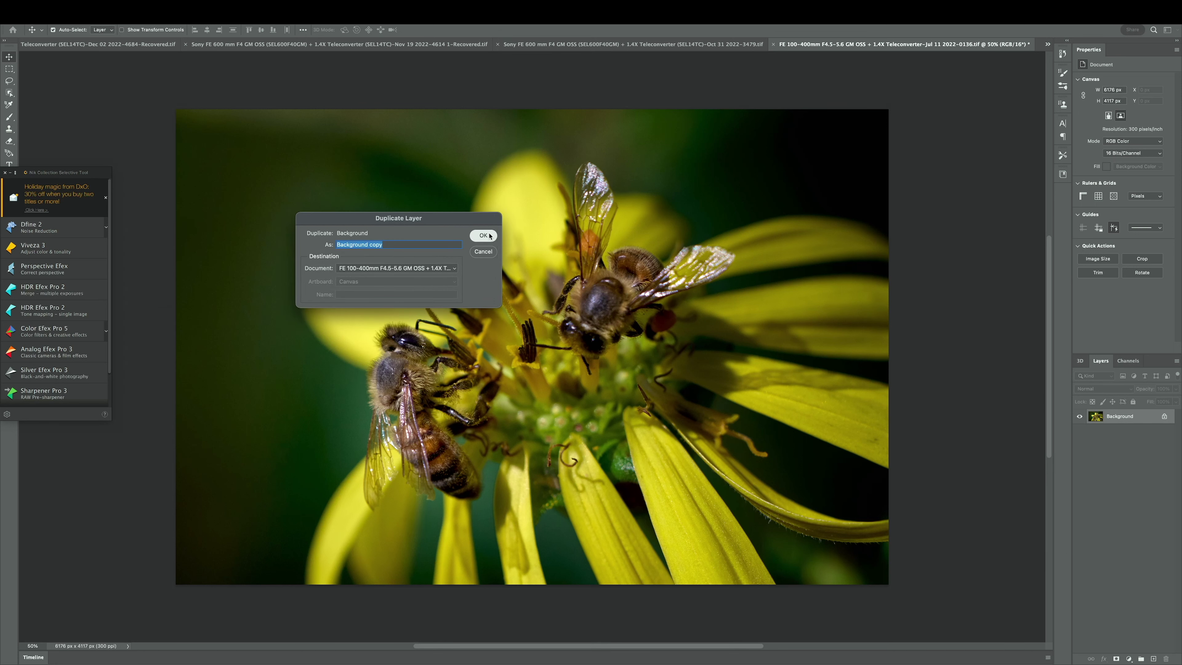
pyautogui.click(483, 235)
# Bring up the Filter > Topaz Labs submenu
pyautogui.scroll(5, 345, 220)
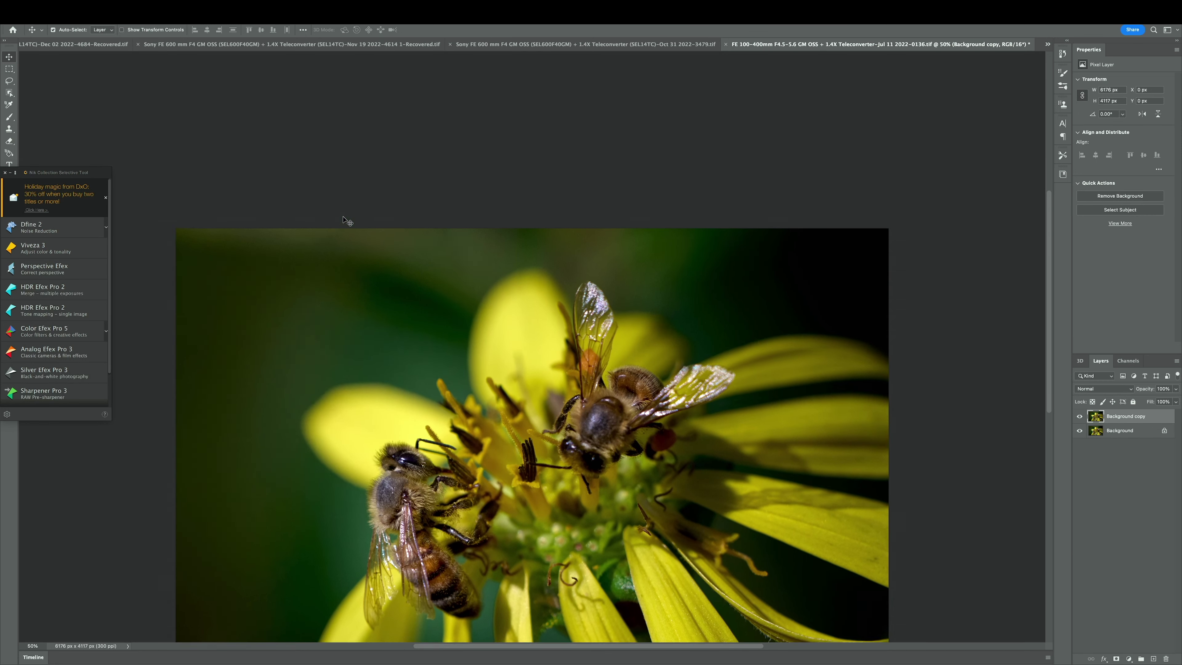
pyautogui.scroll(-3, 349, 219)
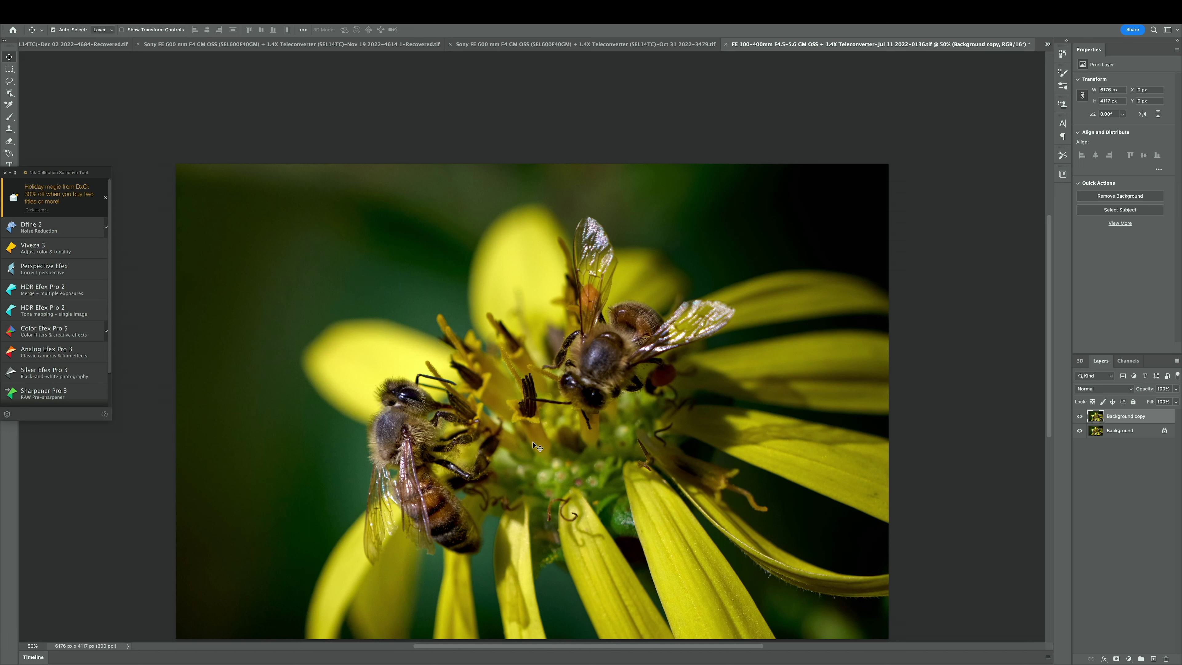
pyautogui.click(217, 11)
pyautogui.moveTo(279, 257)
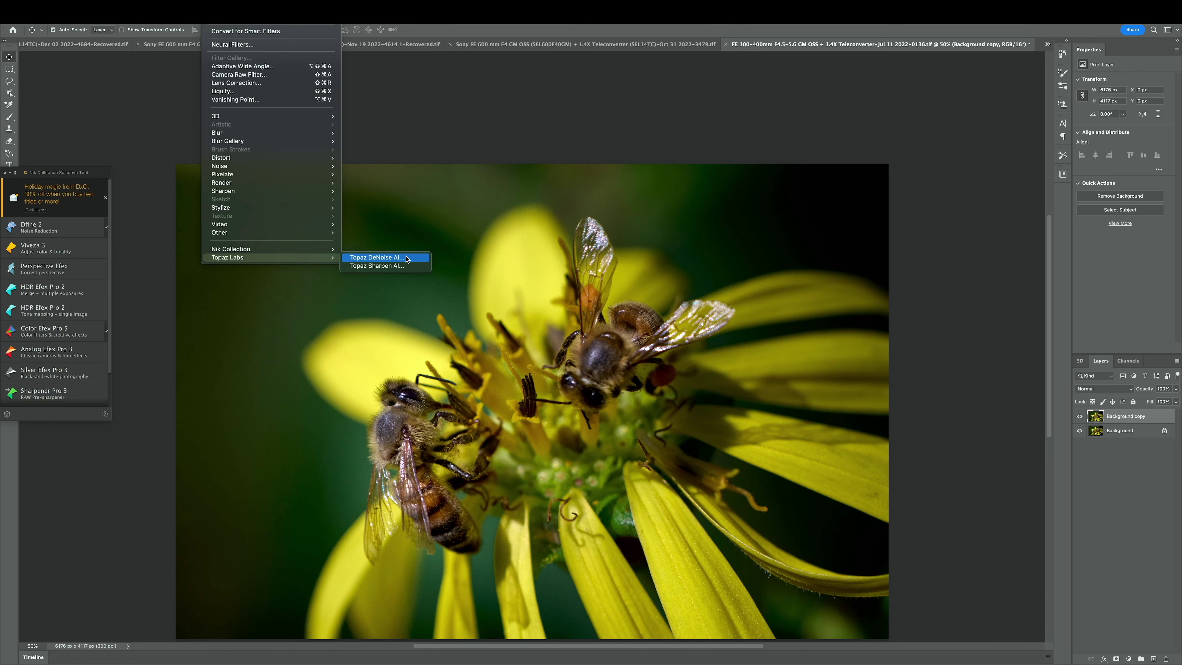
# Launch Topaz DeNoise AI and compare original and denoised bees with the split-view divider
pyautogui.click(407, 259)
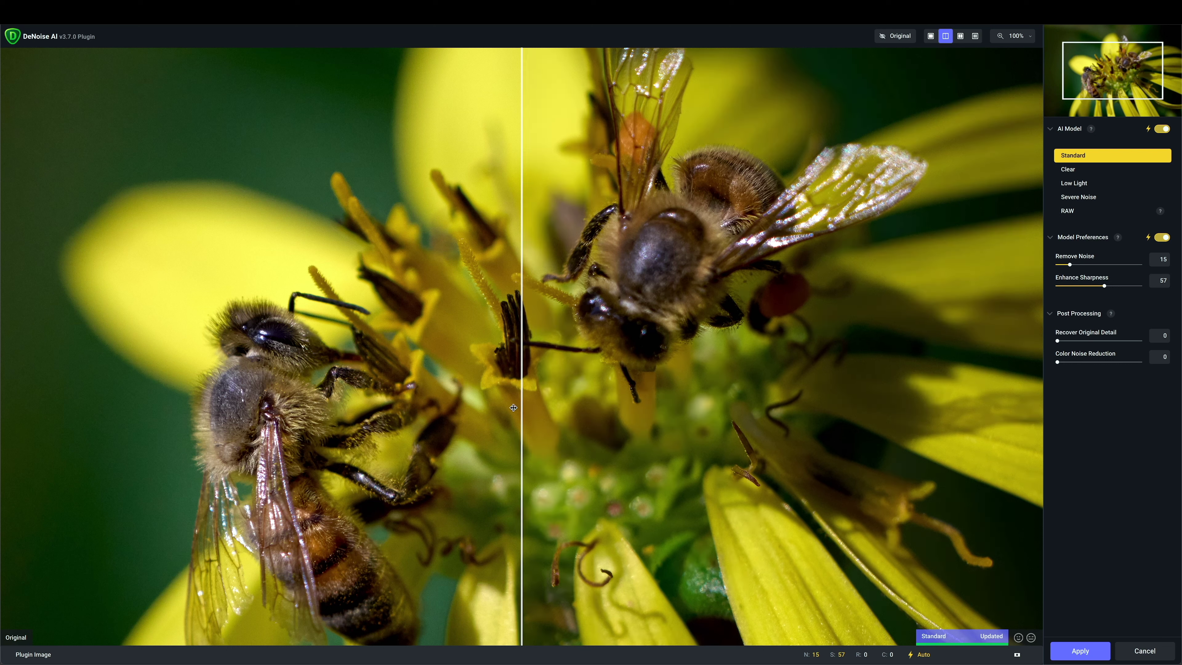
pyautogui.moveTo(519, 404); pyautogui.dragTo(599, 352)
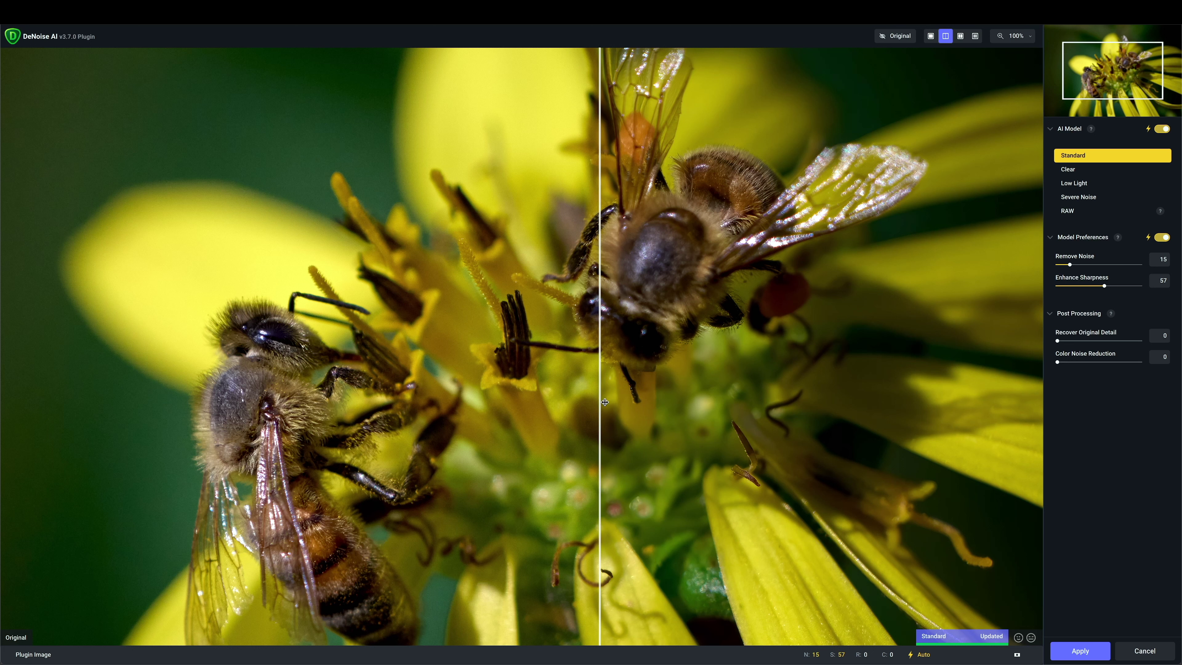
pyautogui.moveTo(604, 402); pyautogui.dragTo(56, 338)
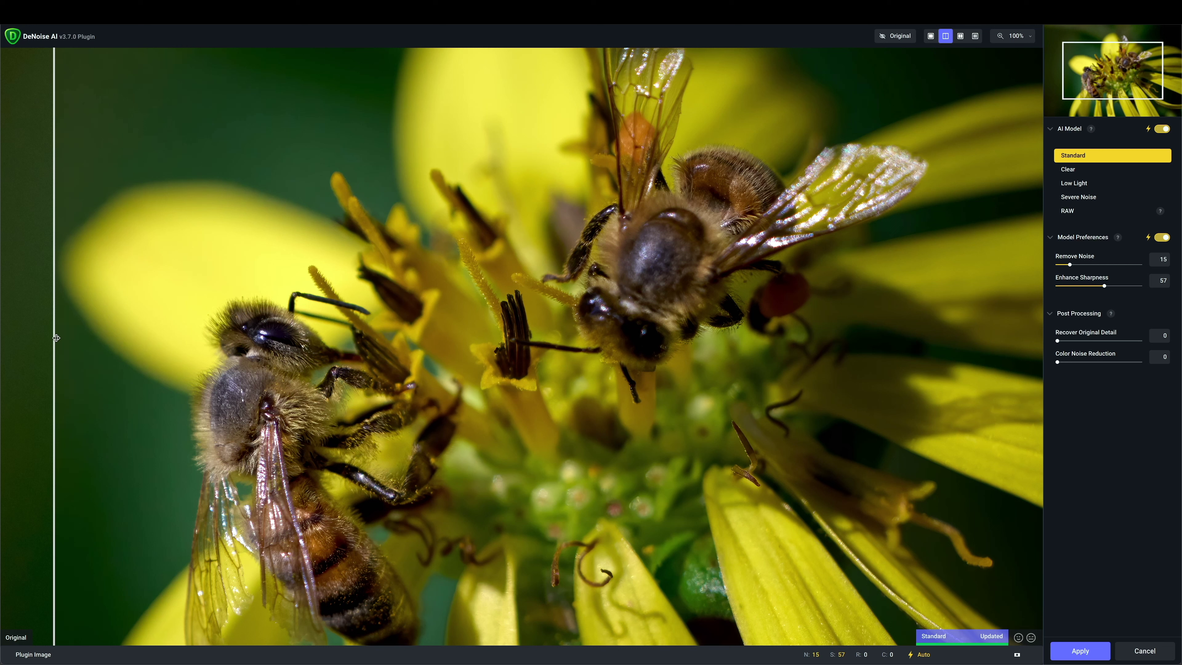
pyautogui.scroll(-2, 341, 357)
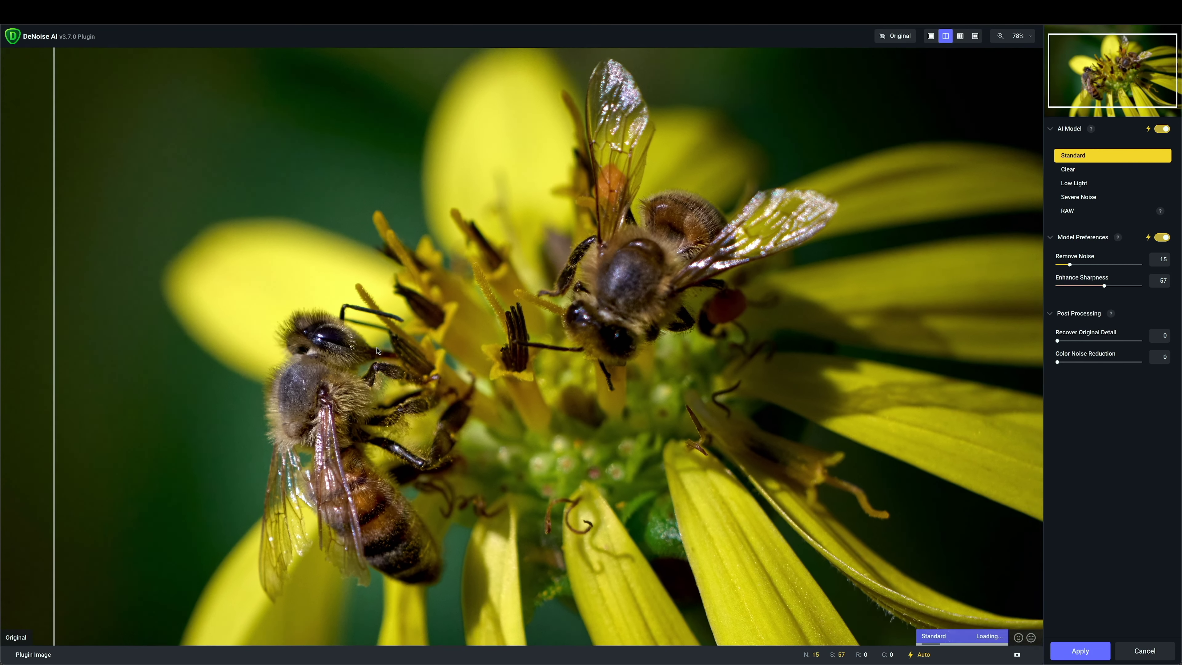
pyautogui.scroll(-1, 377, 351)
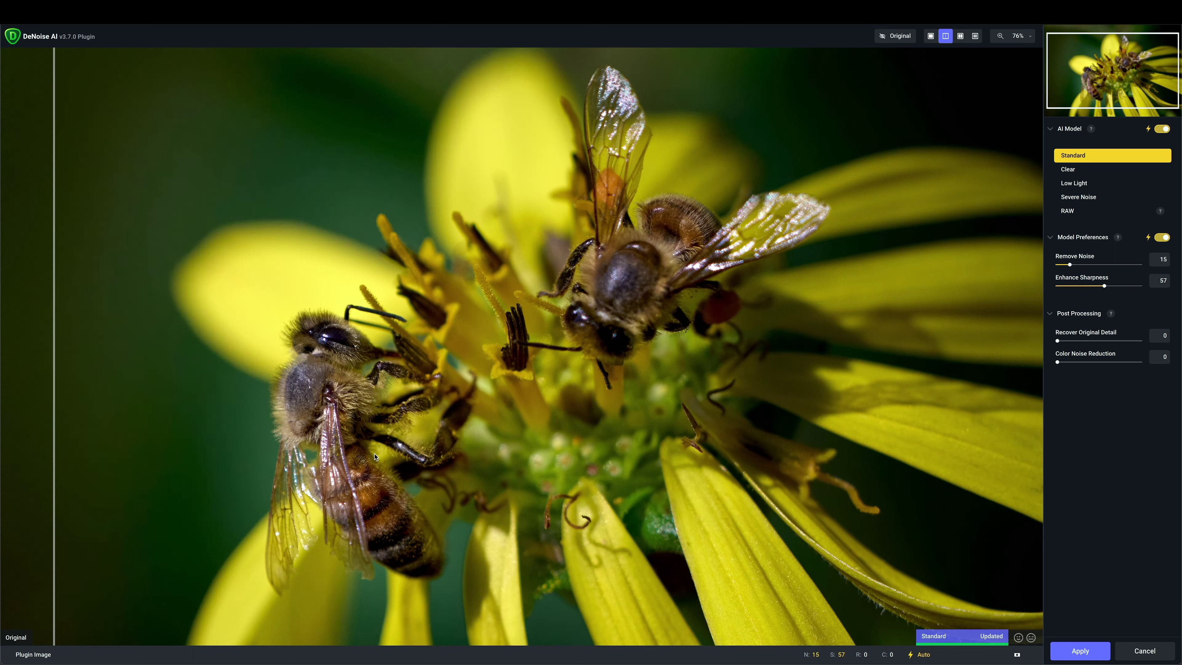
# Switch to Single View, toggle the original for comparison, and apply Standard denoising (Noise 15, Sharpness 57)
pyautogui.click(931, 36)
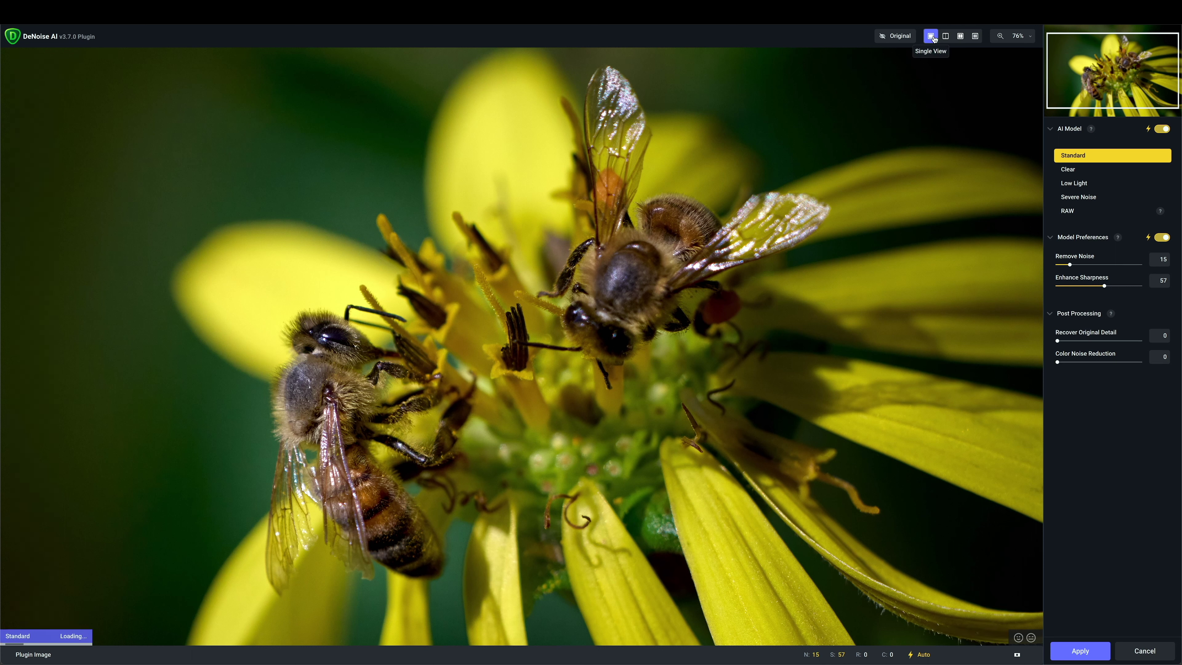
pyautogui.click(666, 347)
pyautogui.click(667, 347)
pyautogui.click(1100, 657)
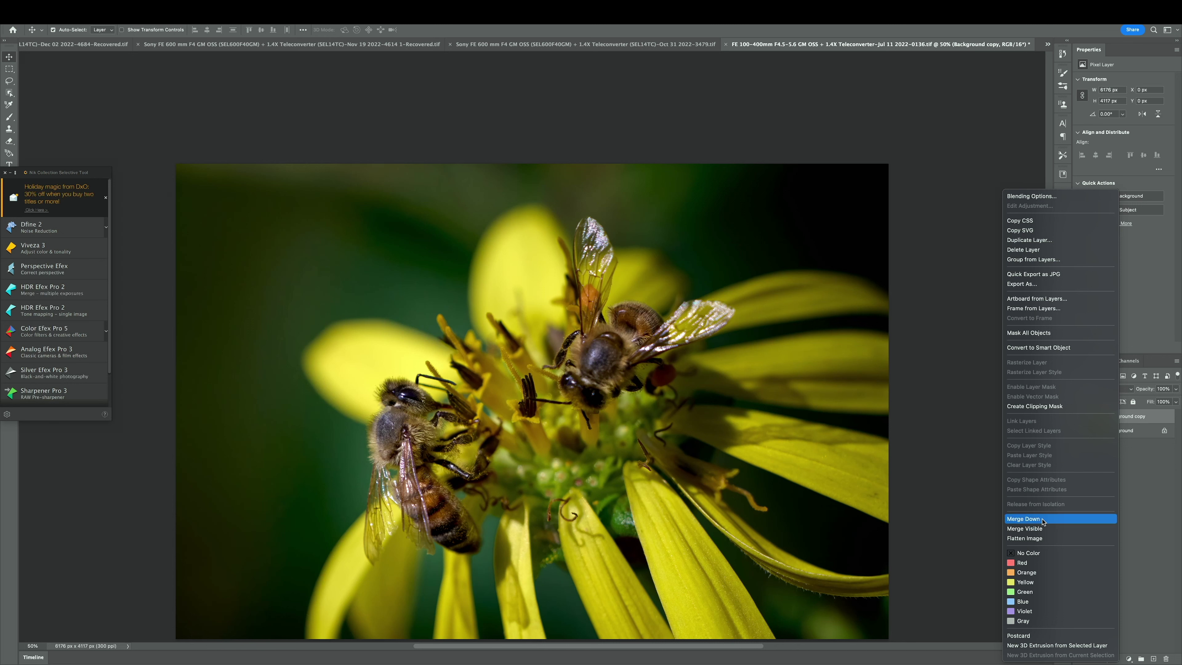
# Save the denoised photo with File > Save and minimize Photoshop with Cmd+M
pyautogui.press('Escape')
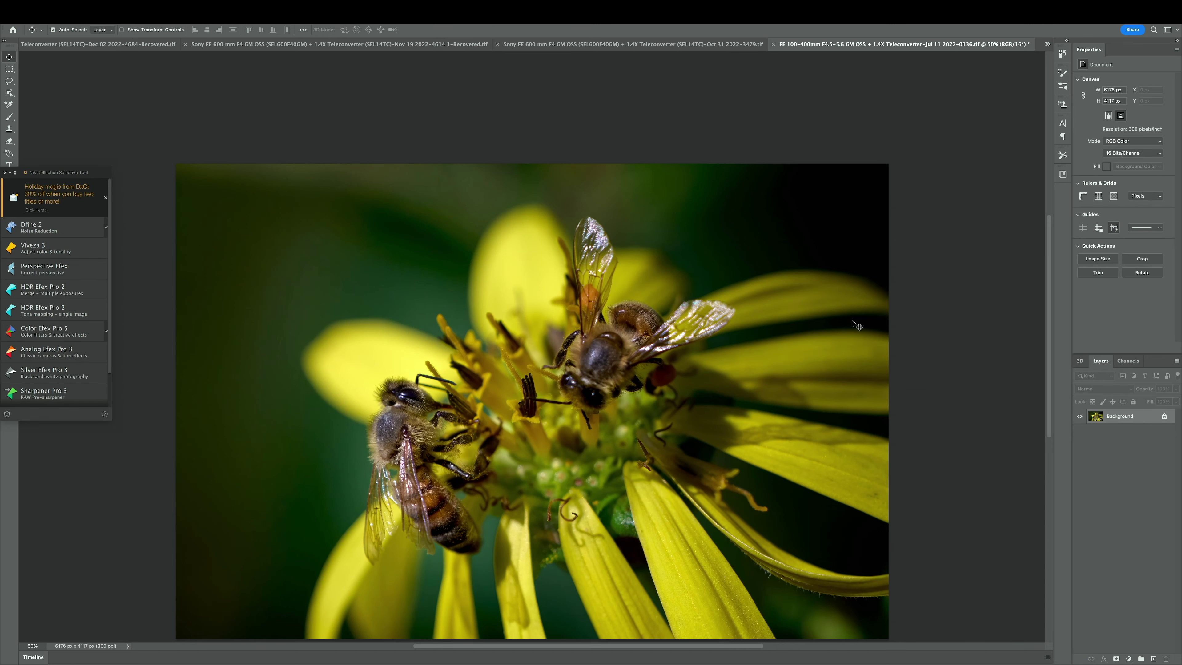
pyautogui.click(74, 6)
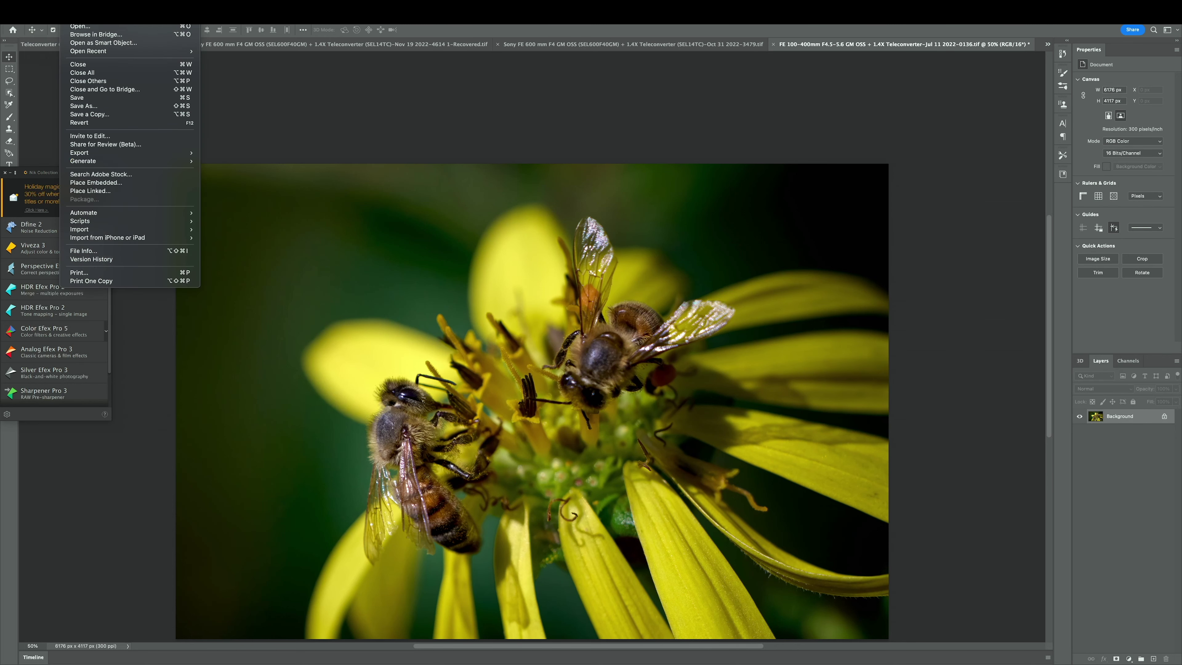
pyautogui.click(88, 100)
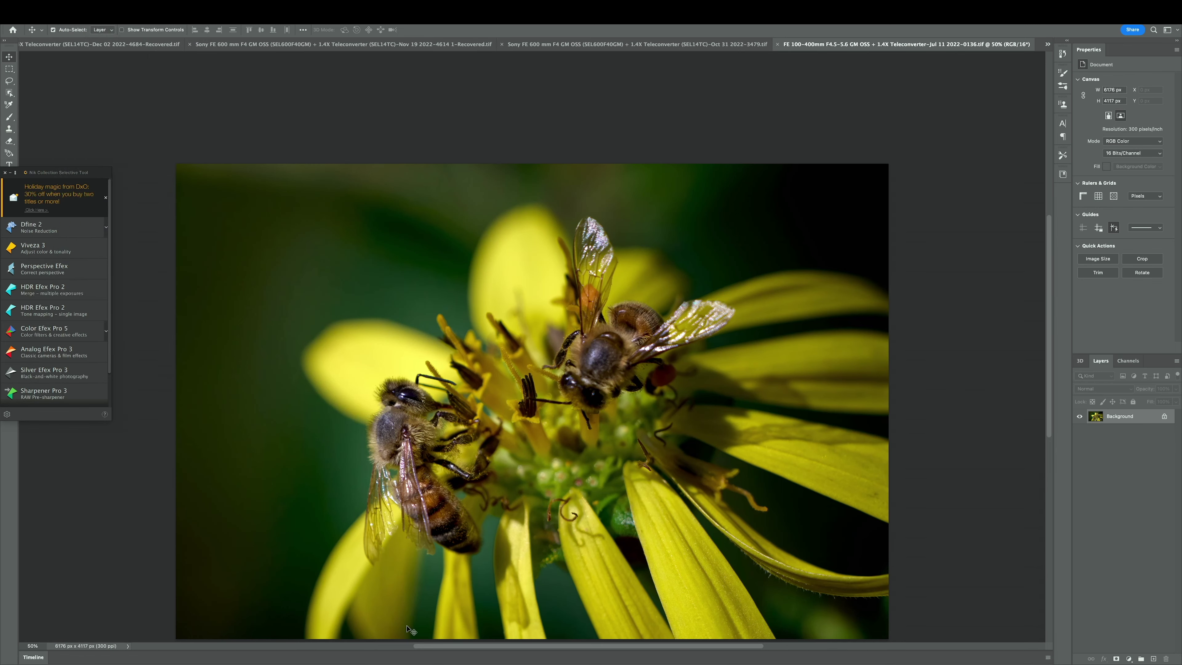
pyautogui.press('super+m')
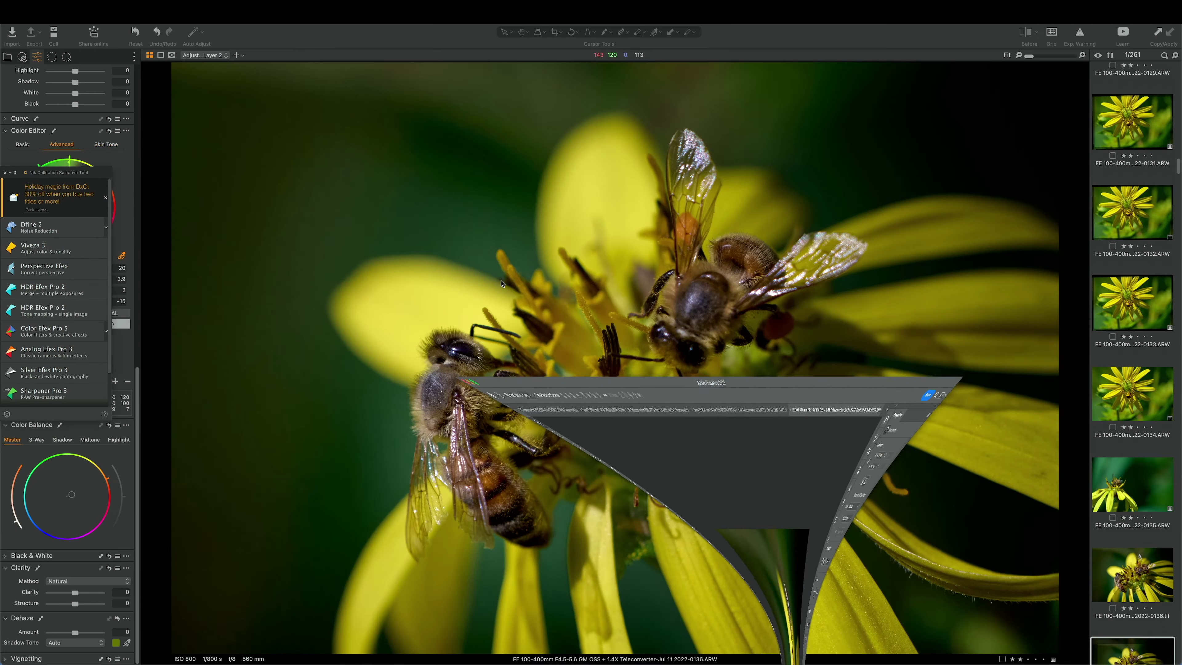
# Open 0136.tif, zoom to 100% on the lower bee's head, then return to Fit
pyautogui.click(1136, 589)
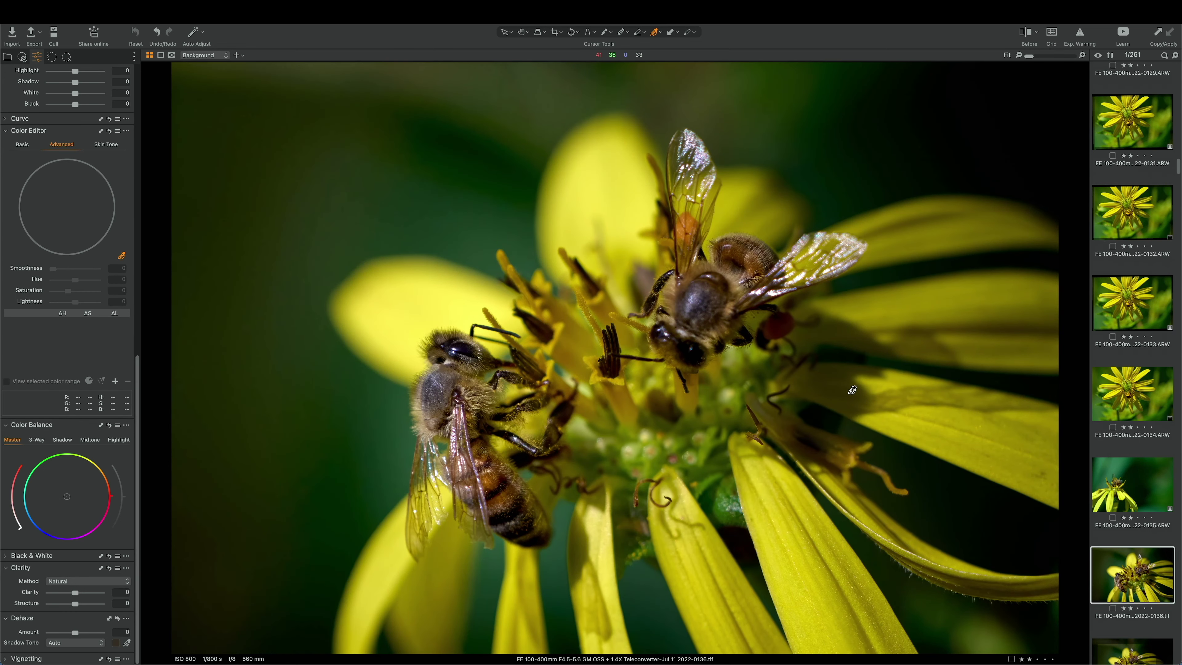
pyautogui.click(425, 373)
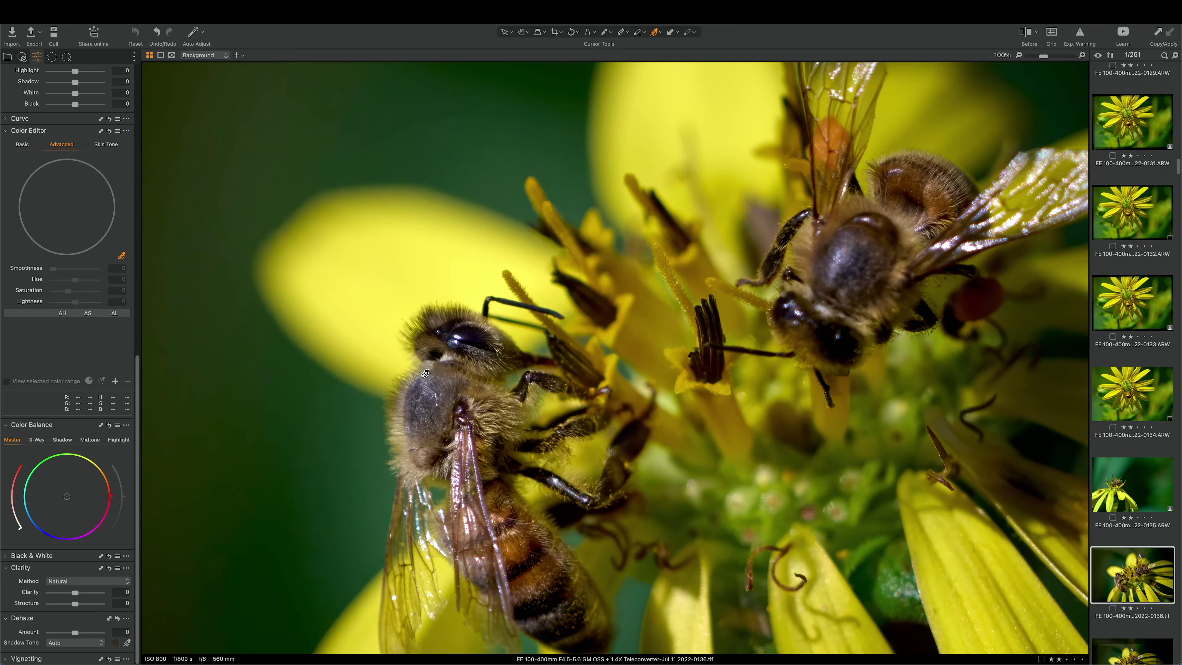
pyautogui.click(638, 420)
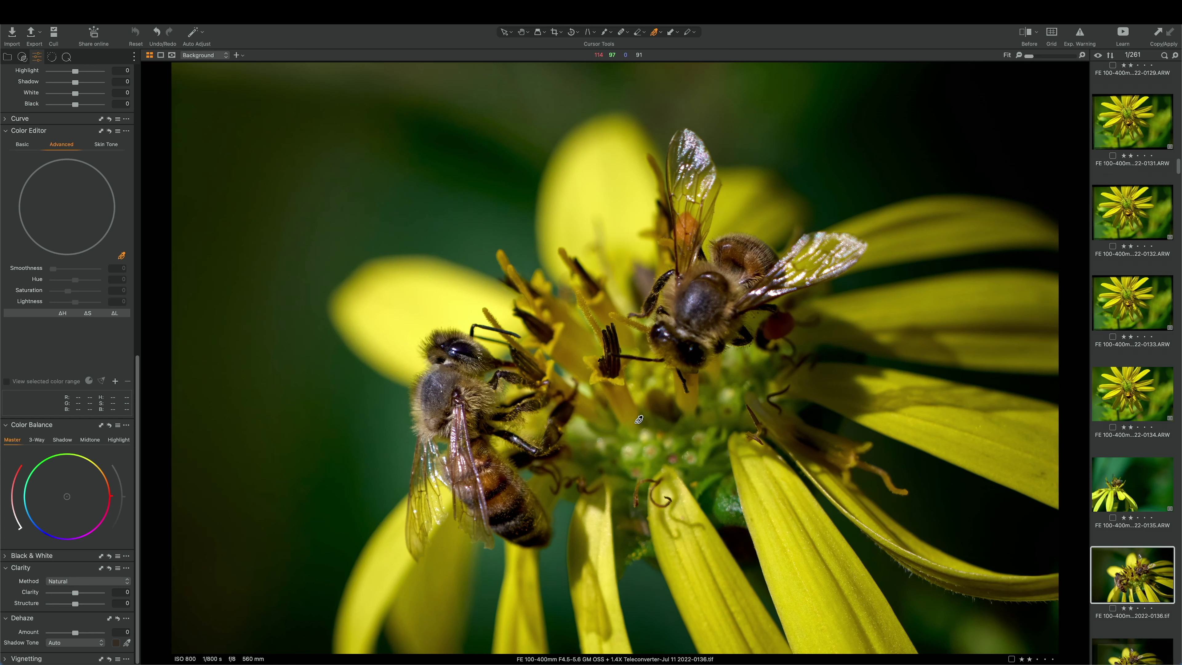